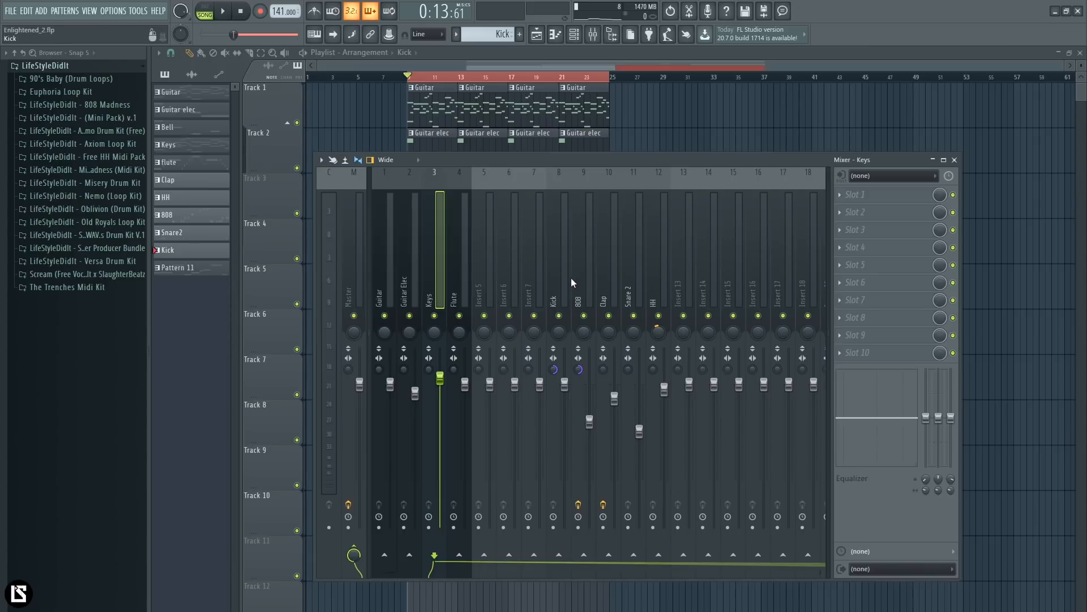
# Isolate the Guitar, Guitar Elec, Keys and Flute mixer tracks by muting all other inserts, and play the loop
pyautogui.click(414, 272)
pyautogui.click(393, 272)
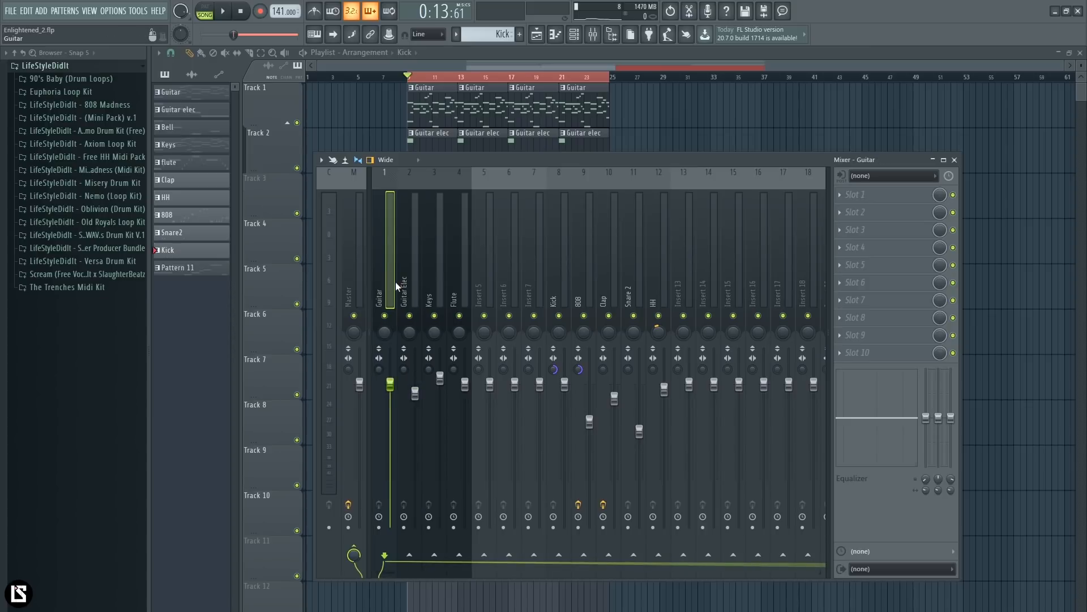
pyautogui.click(457, 284)
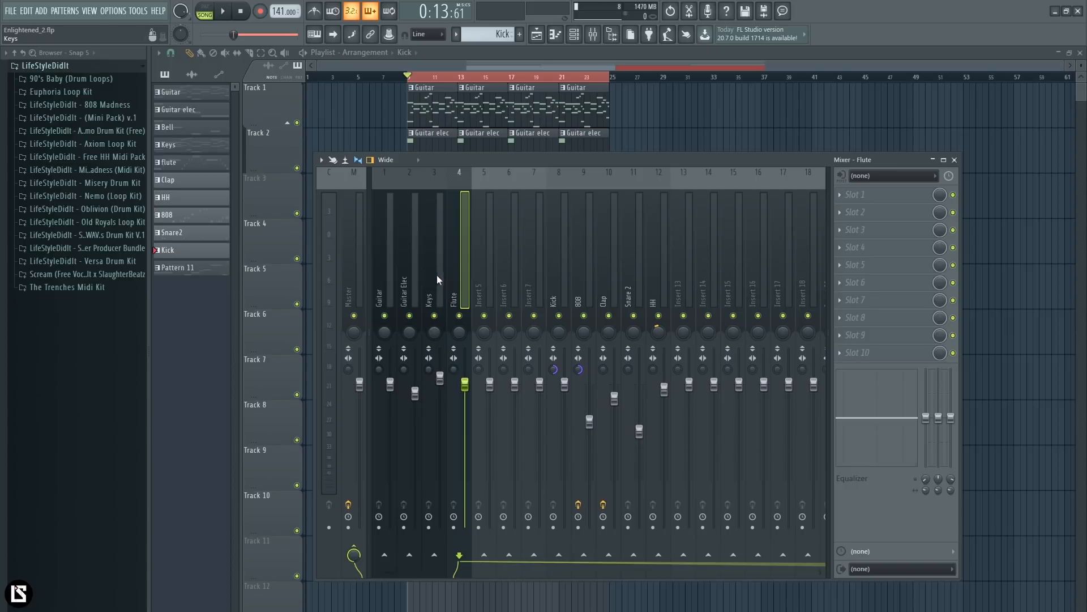
pyautogui.rightClick(395, 316)
pyautogui.rightClick(395, 316)
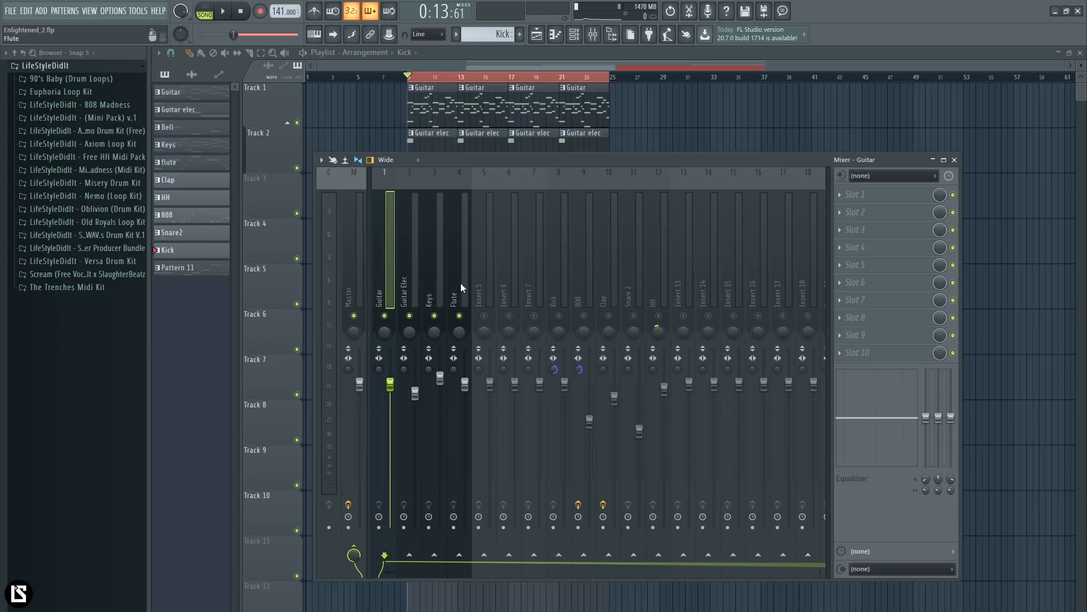
pyautogui.press('space')
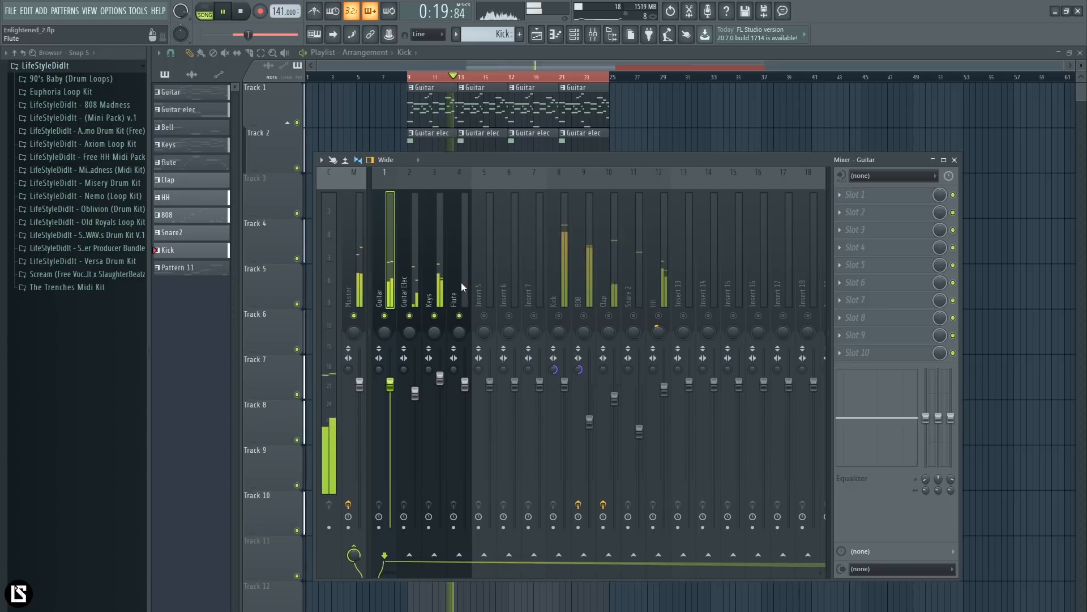
pyautogui.press('space')
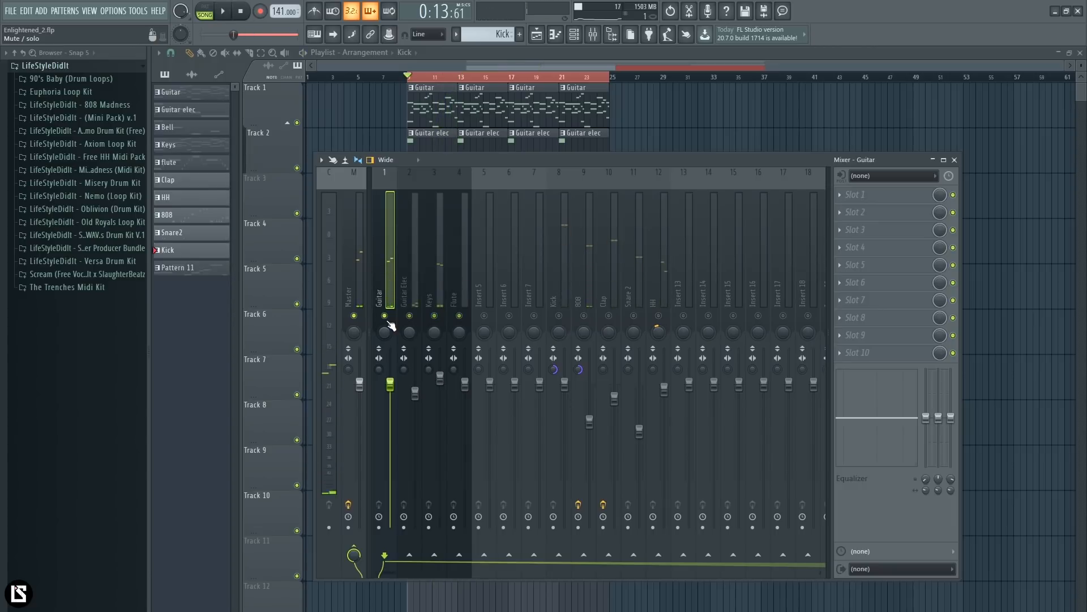
# Solo the Guitar, Guitar Elec and Keys mixer tracks one at a time and listen to each
pyautogui.press('space')
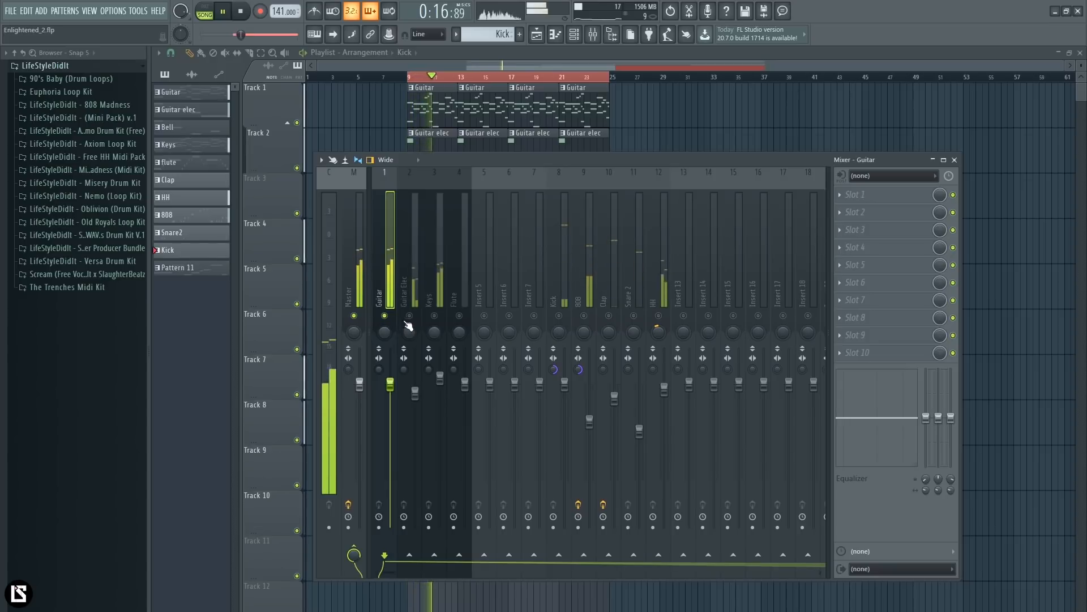
pyautogui.press('space')
pyautogui.press('space')
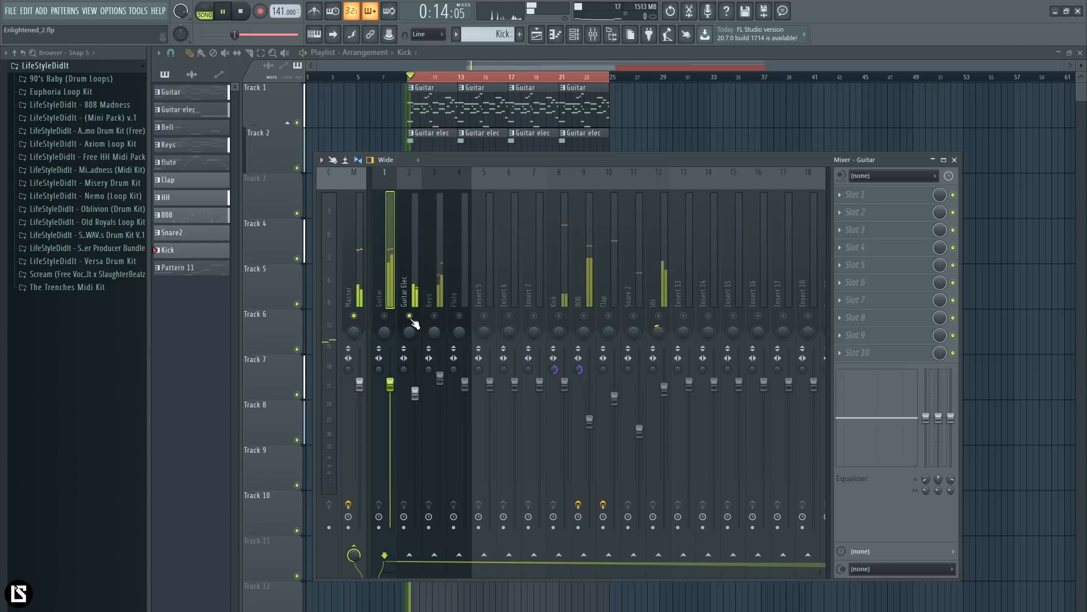
pyautogui.press('space')
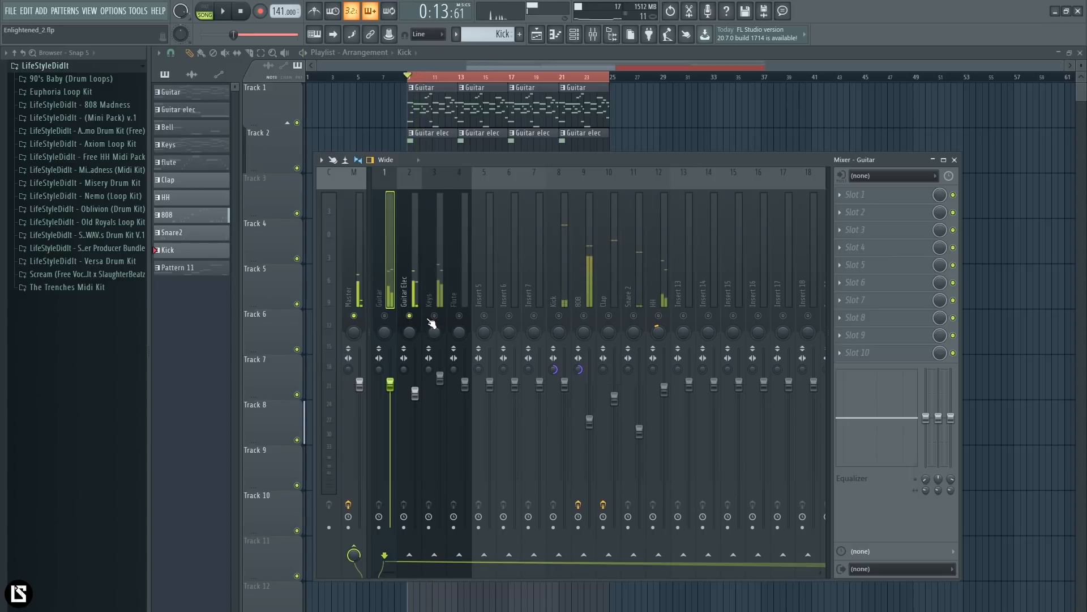
pyautogui.press('space')
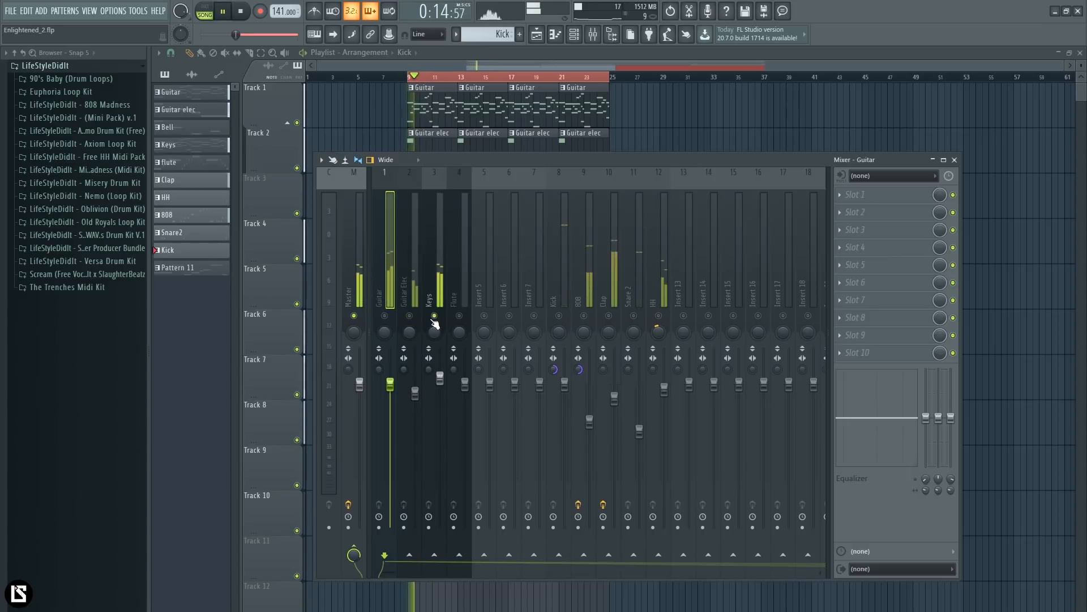
pyautogui.press('space')
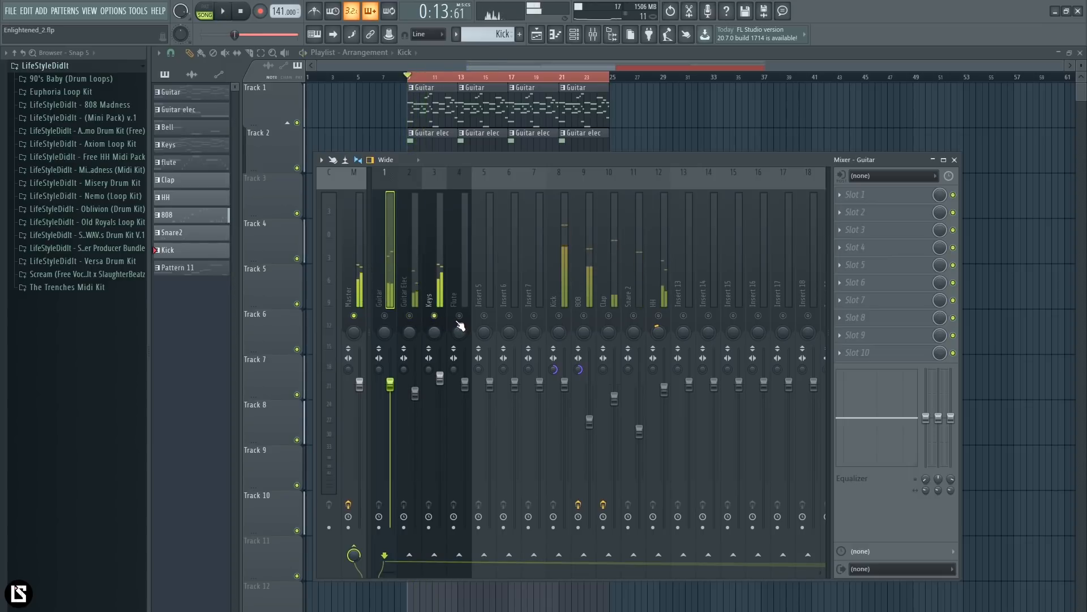
# Solo the Flute mixer track and listen to it from bar 13 of the playlist
pyautogui.click(517, 77)
pyautogui.click(459, 77)
pyautogui.click(593, 34)
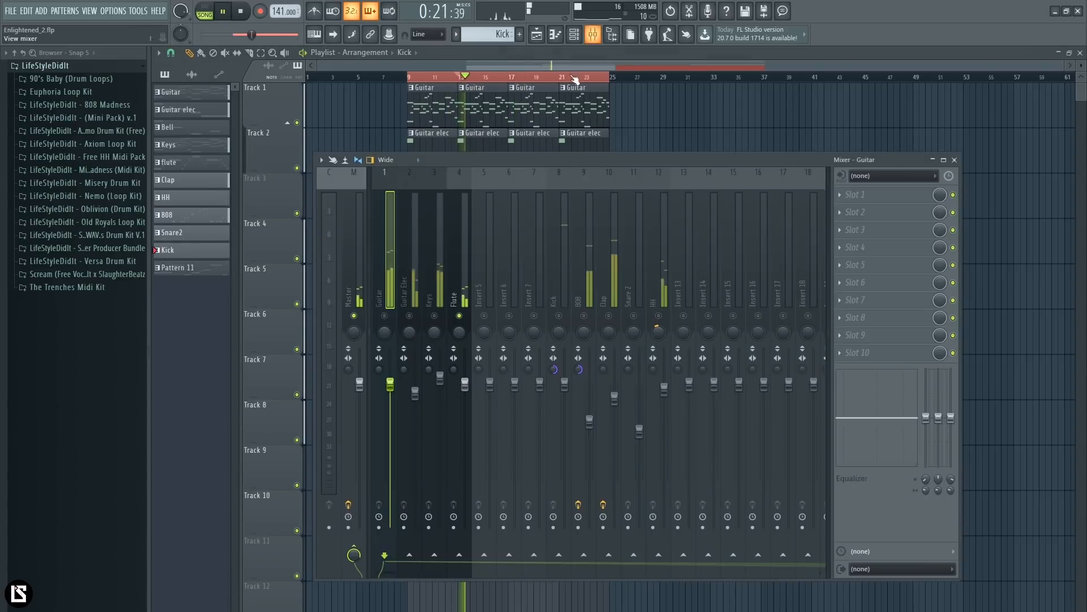
pyautogui.press('space')
# Unmute the Keys, Guitar Elec and Guitar mixer tracks alongside the Flute and play all four together
pyautogui.click(435, 315)
pyautogui.click(410, 315)
pyautogui.click(385, 316)
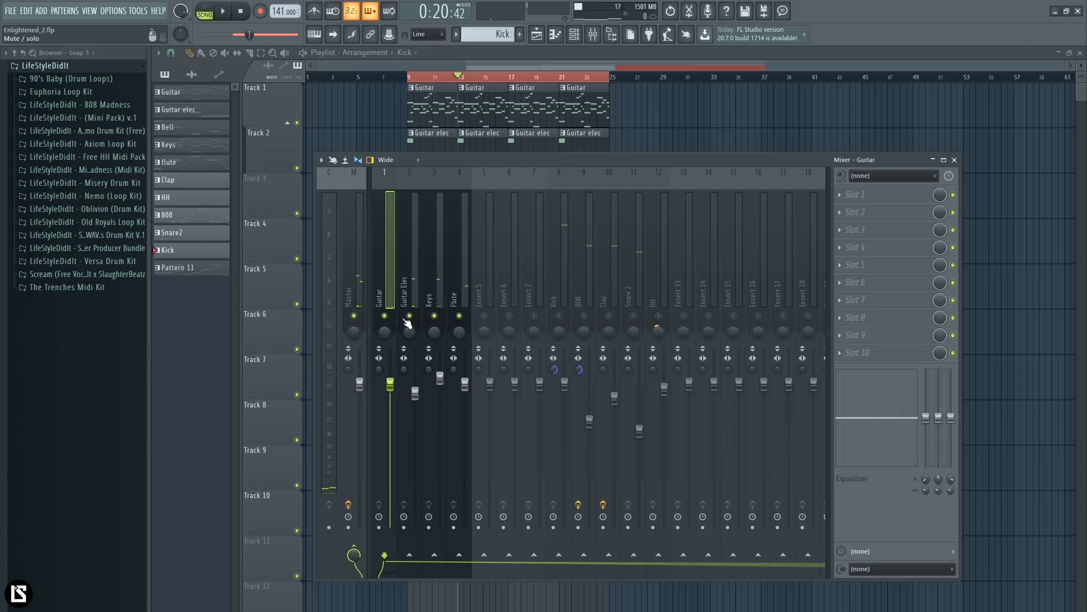
pyautogui.press('space')
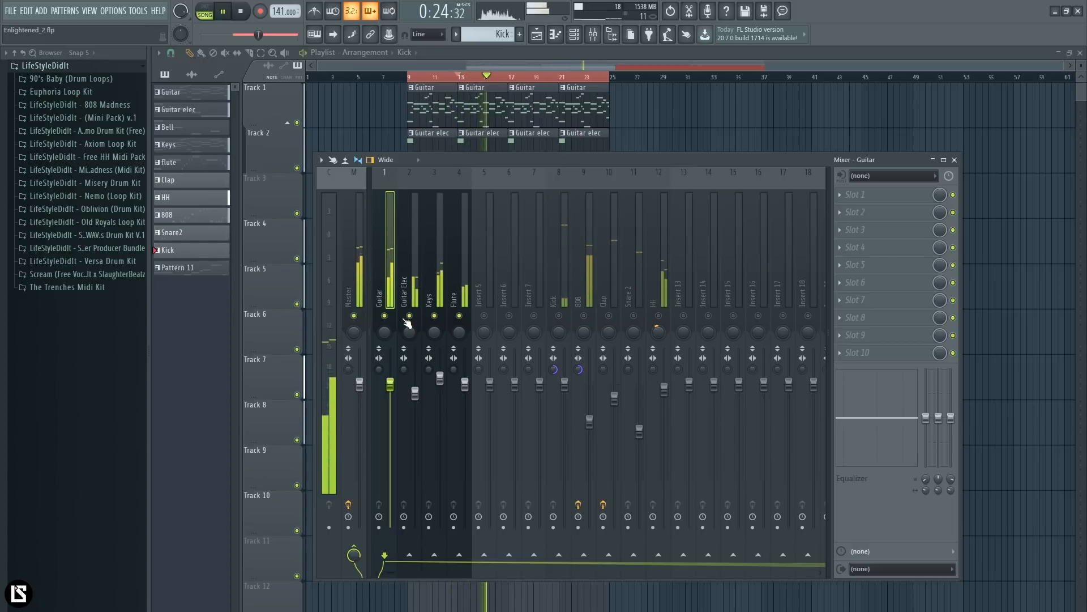
pyautogui.press('space')
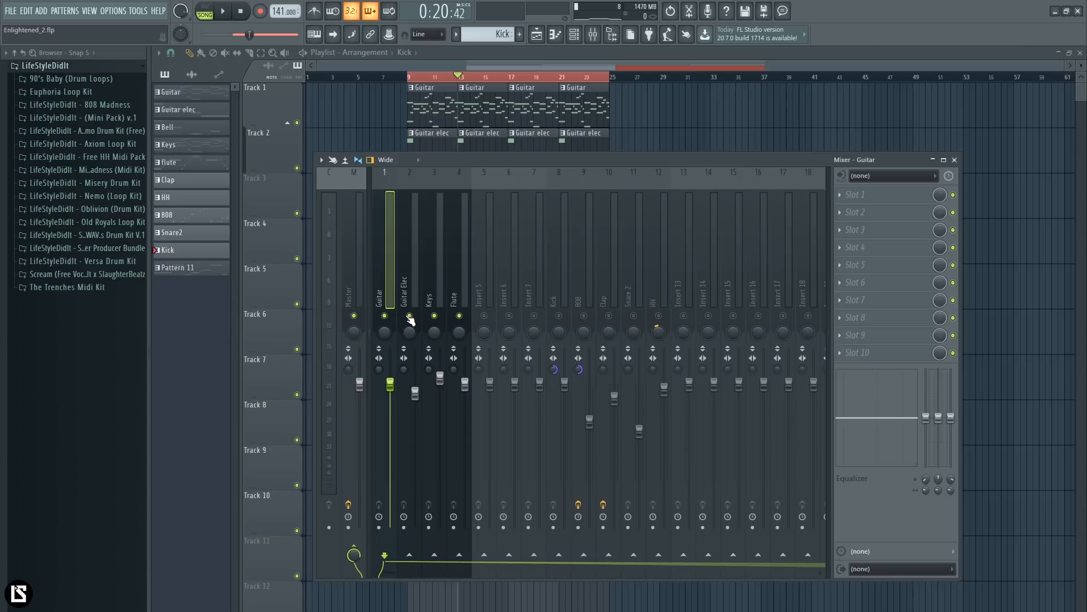
# Load Fruity parametric EQ 2 into slot 2 of the Master track and enlarge its window
pyautogui.click(358, 289)
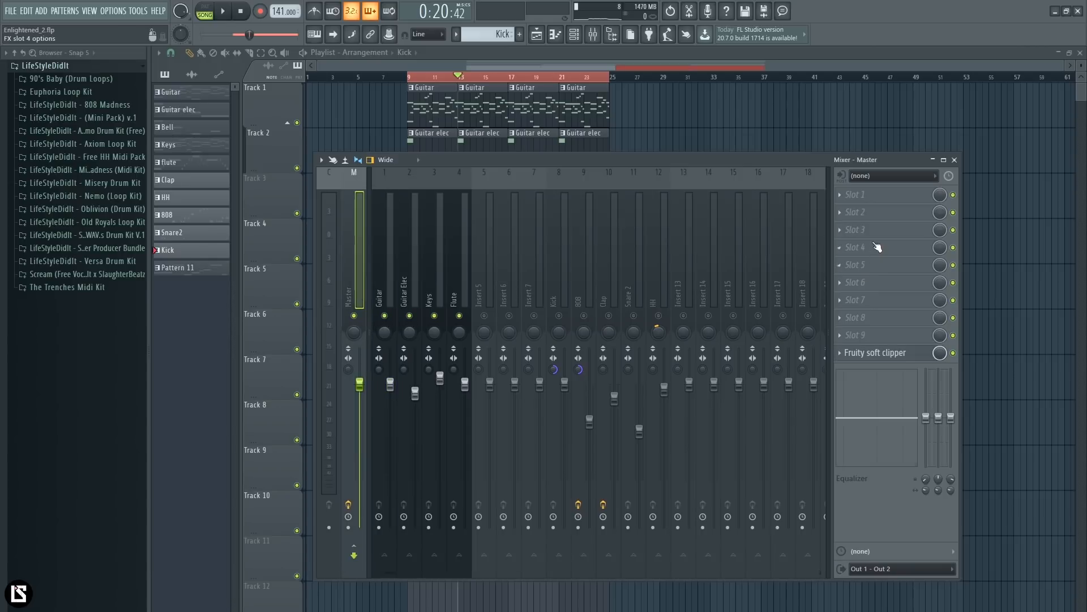
pyautogui.click(862, 212)
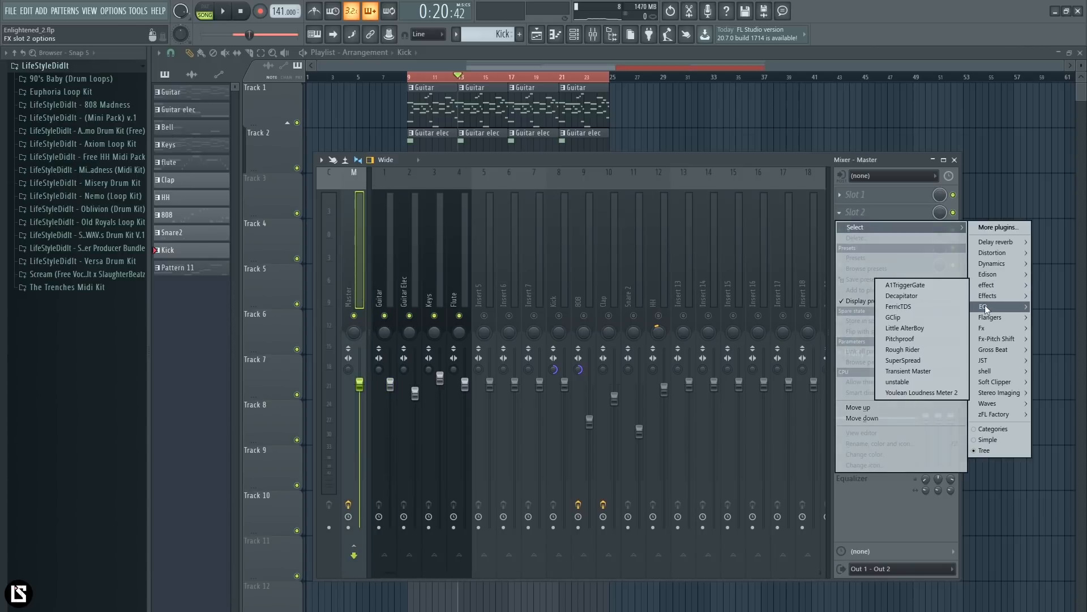
pyautogui.click(960, 306)
pyautogui.moveTo(392, 179); pyautogui.dragTo(538, 179)
pyautogui.moveTo(716, 360); pyautogui.dragTo(875, 447)
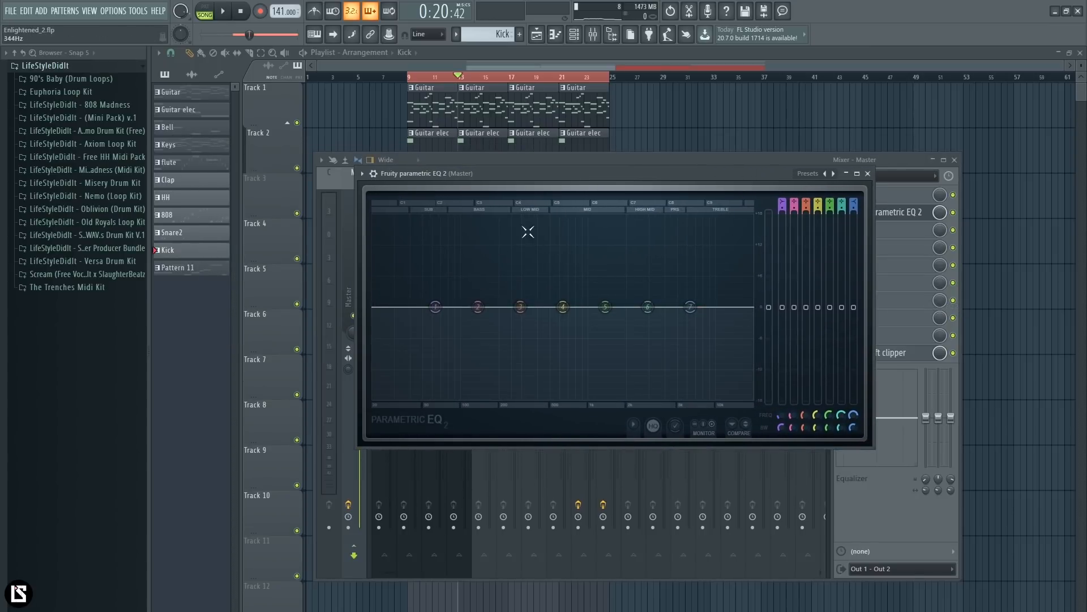
# Try a boost with band 3 at about 850 Hz in the Master EQ, reset the band and close the EQ
pyautogui.moveTo(521, 307); pyautogui.dragTo(577, 249)
pyautogui.rightClick(578, 248)
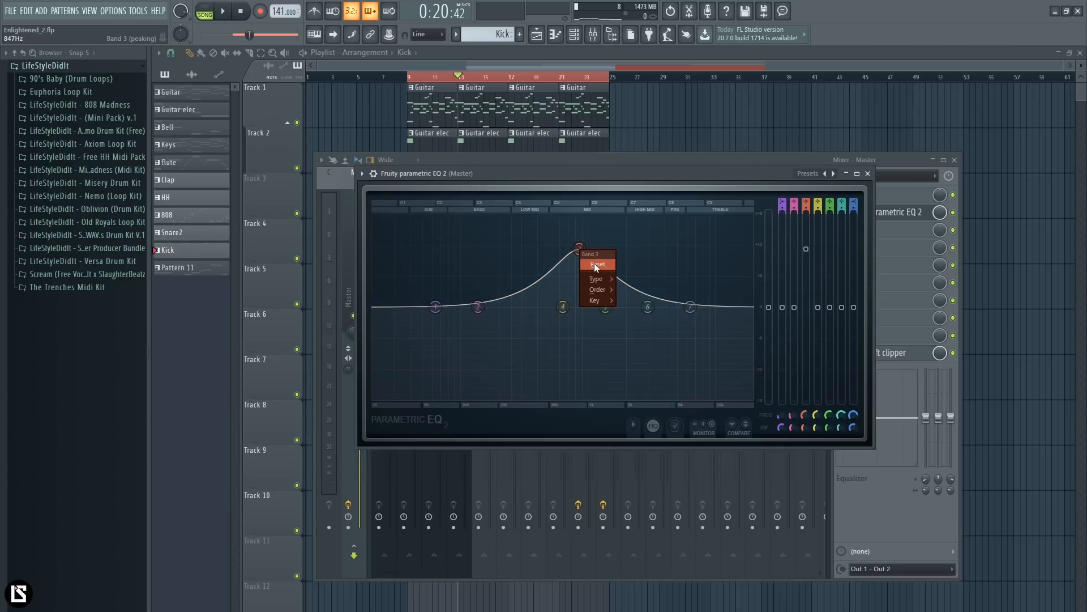
pyautogui.click(596, 264)
pyautogui.press('Escape')
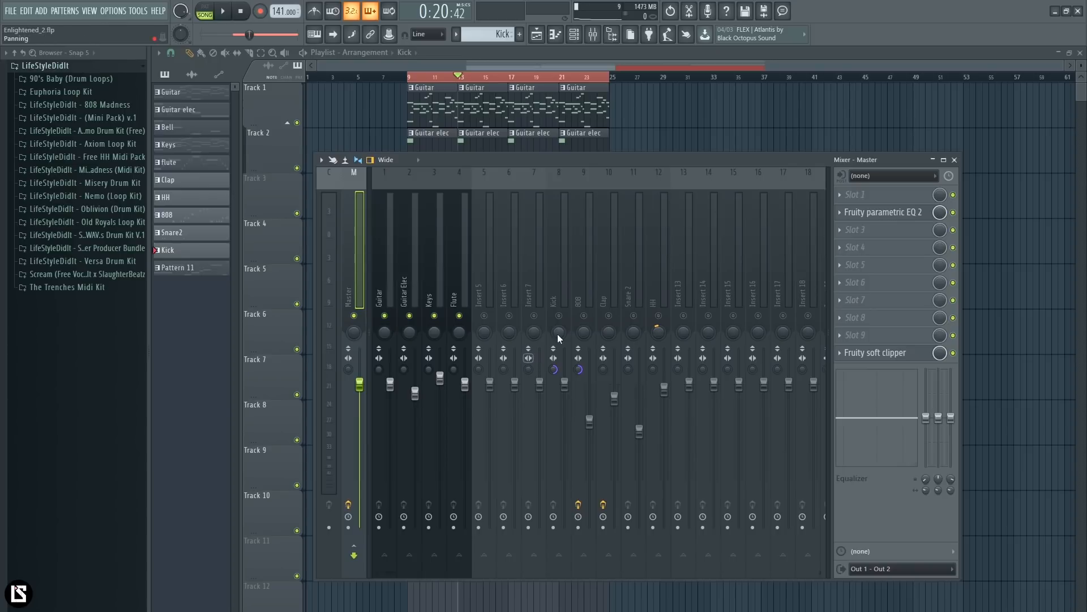
# Unmute the 808 mixer track, listen to it with the four melody tracks, and inspect the 808's effects
pyautogui.click(583, 316)
pyautogui.press('space')
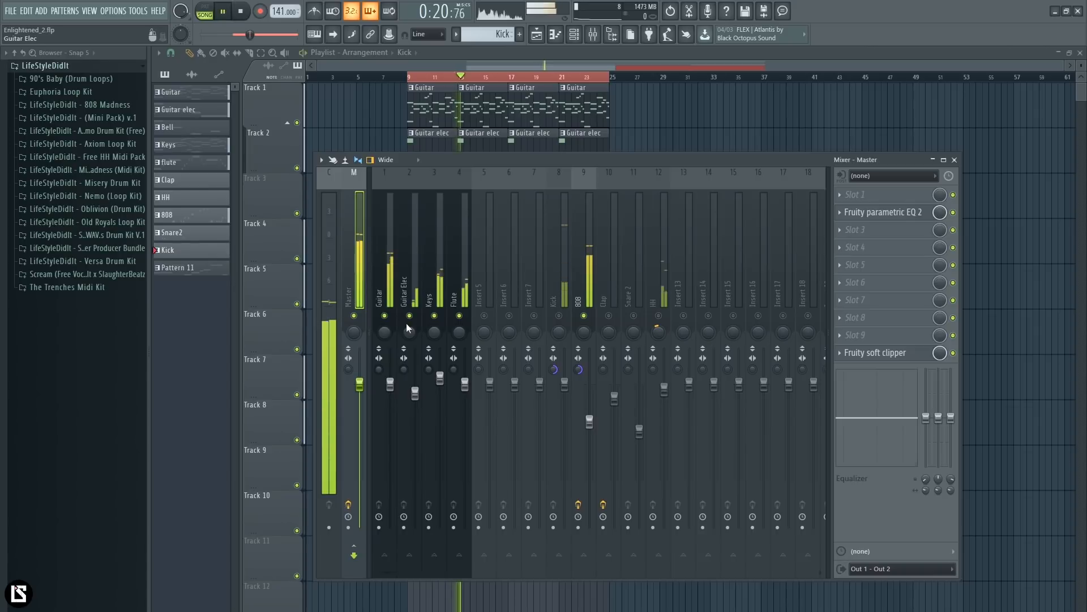
pyautogui.press('space')
pyautogui.click(589, 296)
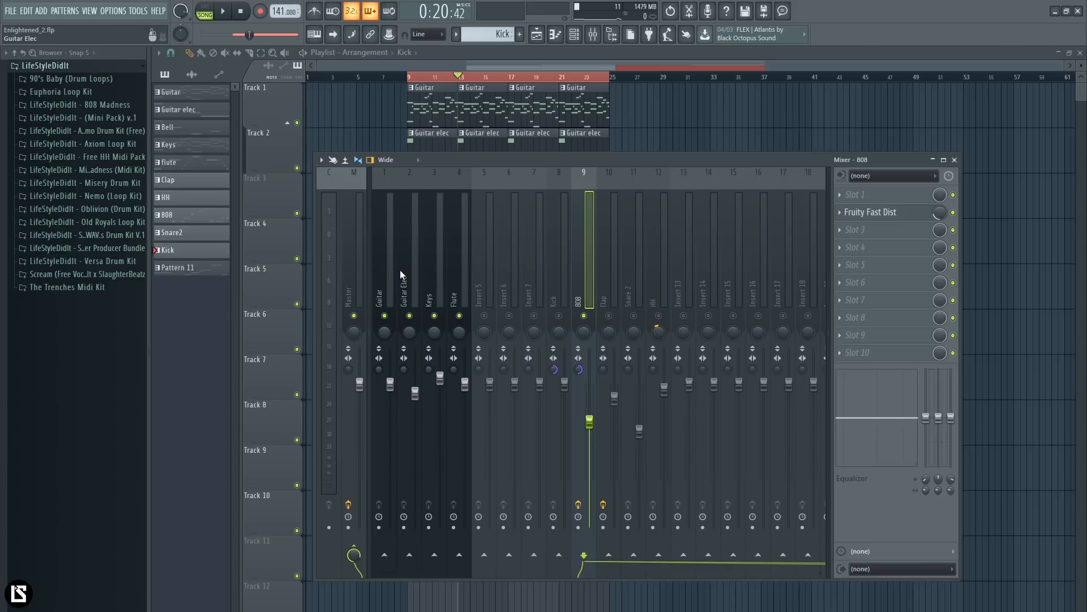
# Load Fruity parametric EQ 2 into slot 2 of the Guitar mixer track and move its window clear of the Guitar channel
pyautogui.click(385, 268)
pyautogui.click(870, 212)
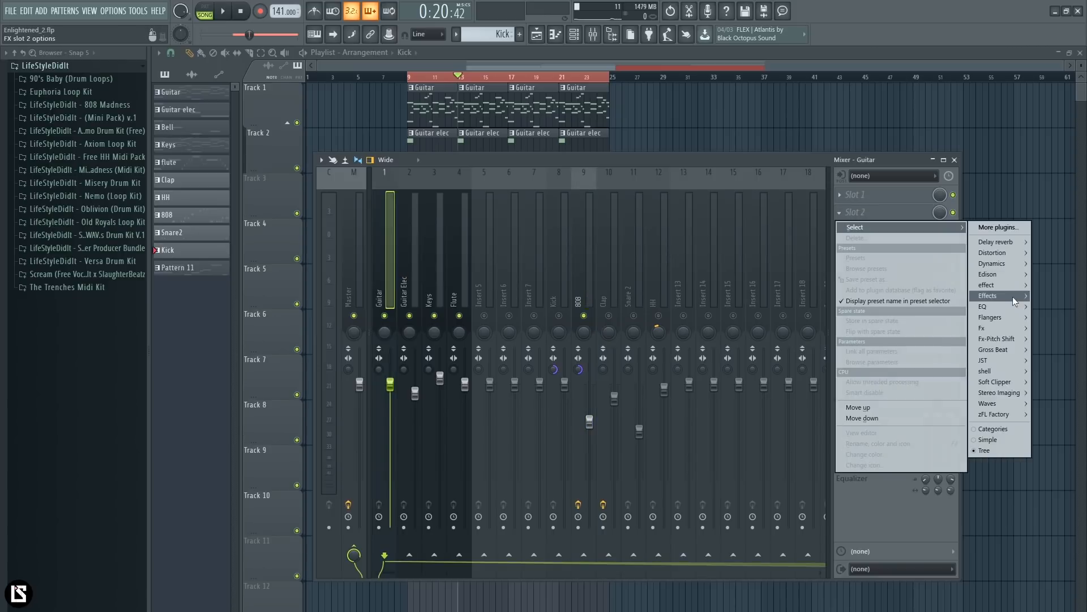
pyautogui.click(940, 305)
pyautogui.moveTo(402, 211); pyautogui.dragTo(621, 229)
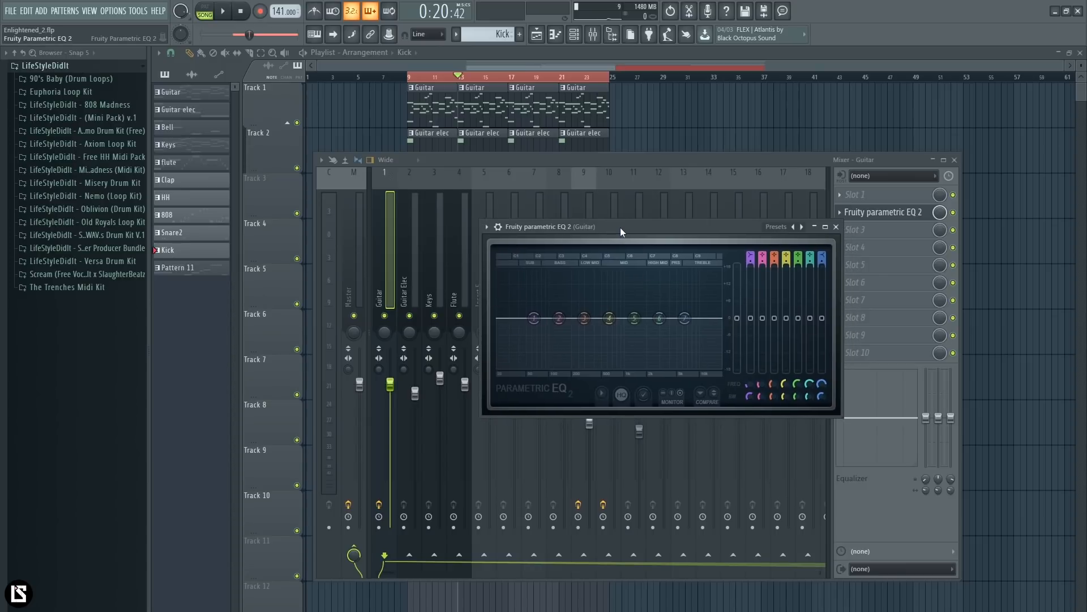
pyautogui.moveTo(620, 228); pyautogui.dragTo(612, 217)
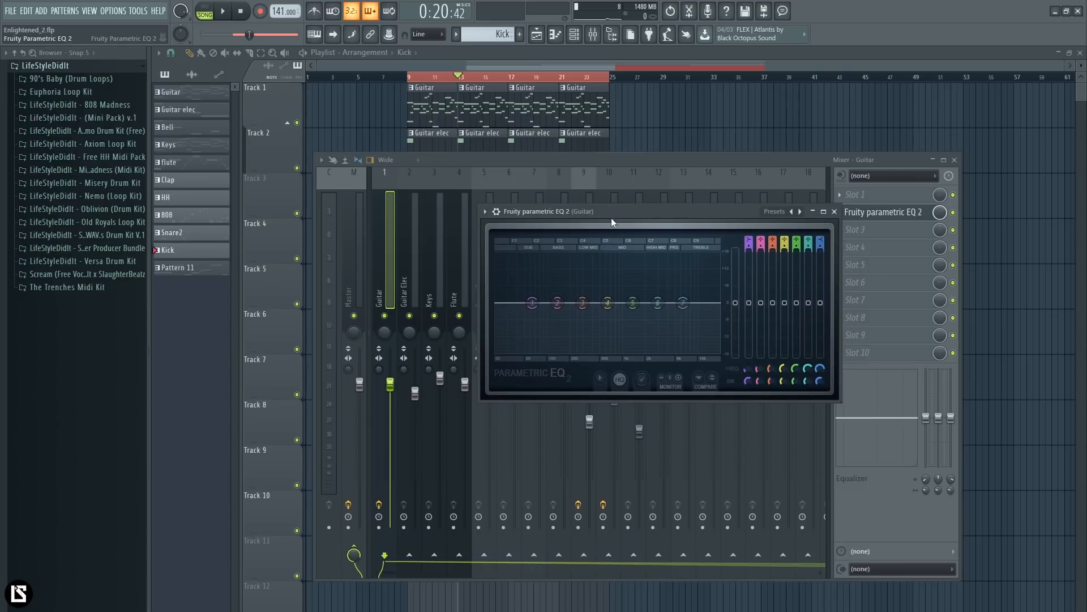
# Solo the Guitar mixer track, reopen its parametric EQ, and play the track to view its frequency content
pyautogui.rightClick(385, 315)
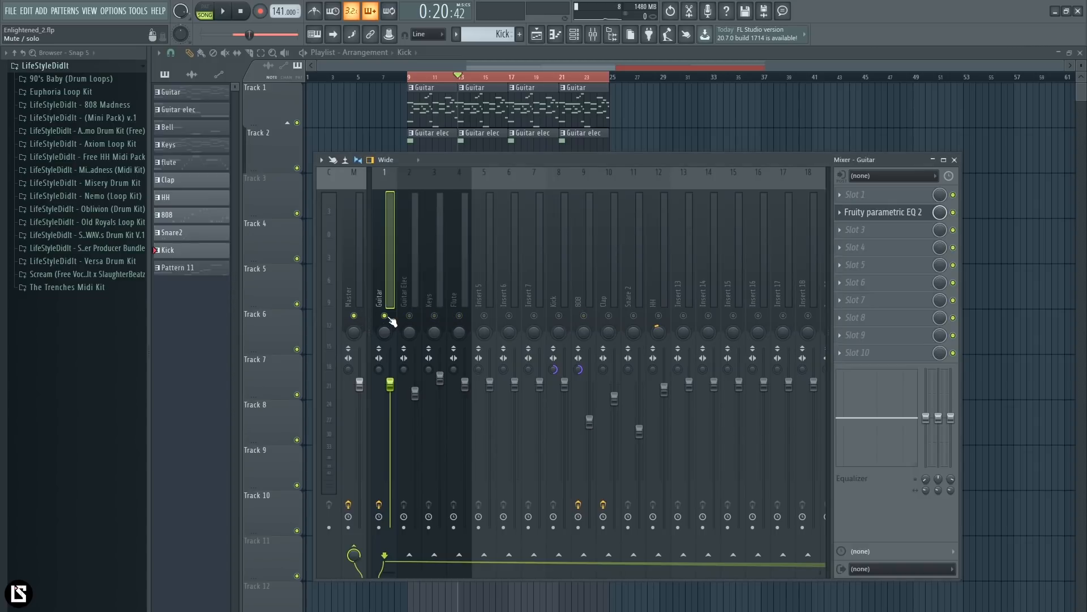
pyautogui.press('space')
pyautogui.click(877, 214)
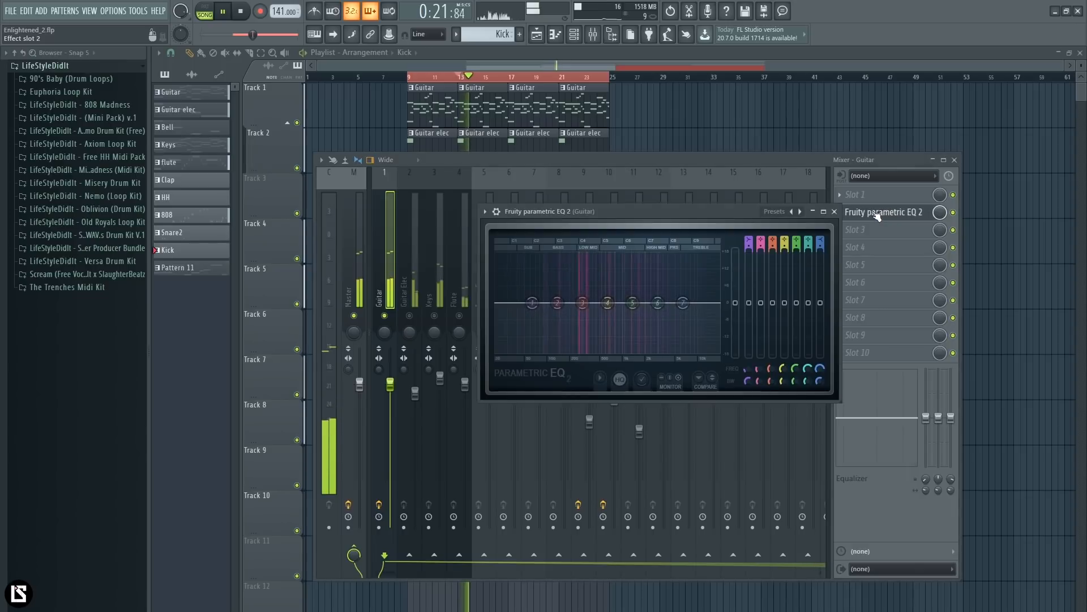
pyautogui.moveTo(590, 213); pyautogui.dragTo(560, 202)
pyautogui.press('space')
# Cut the Guitar's lows with band 1 at -18 dB and 77 Hz, and dip band 3 slightly around 450 Hz
pyautogui.moveTo(503, 291); pyautogui.dragTo(507, 340)
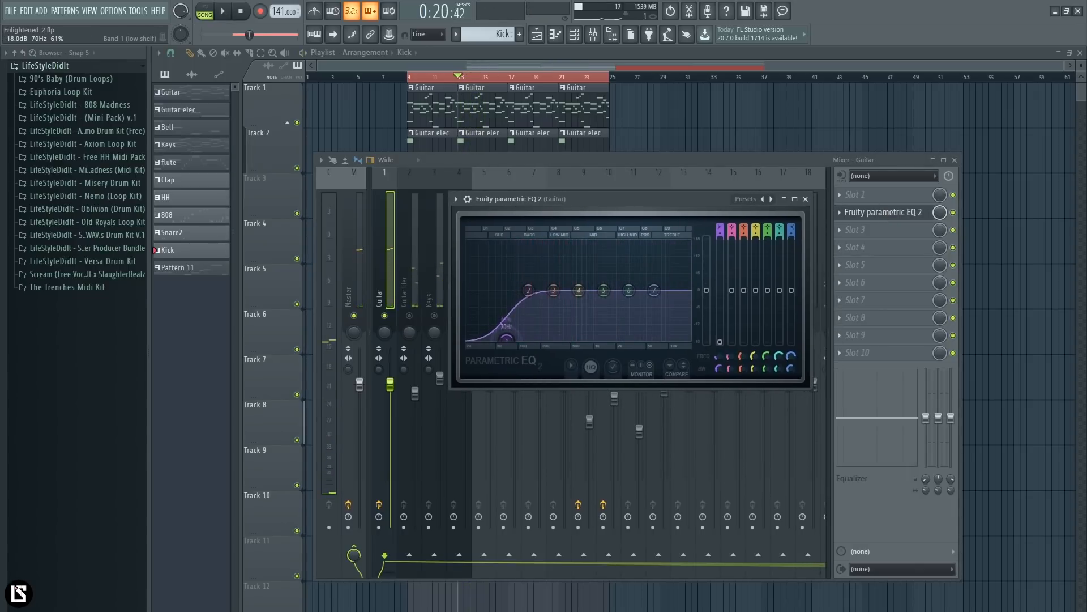
pyautogui.moveTo(554, 291); pyautogui.dragTo(565, 270)
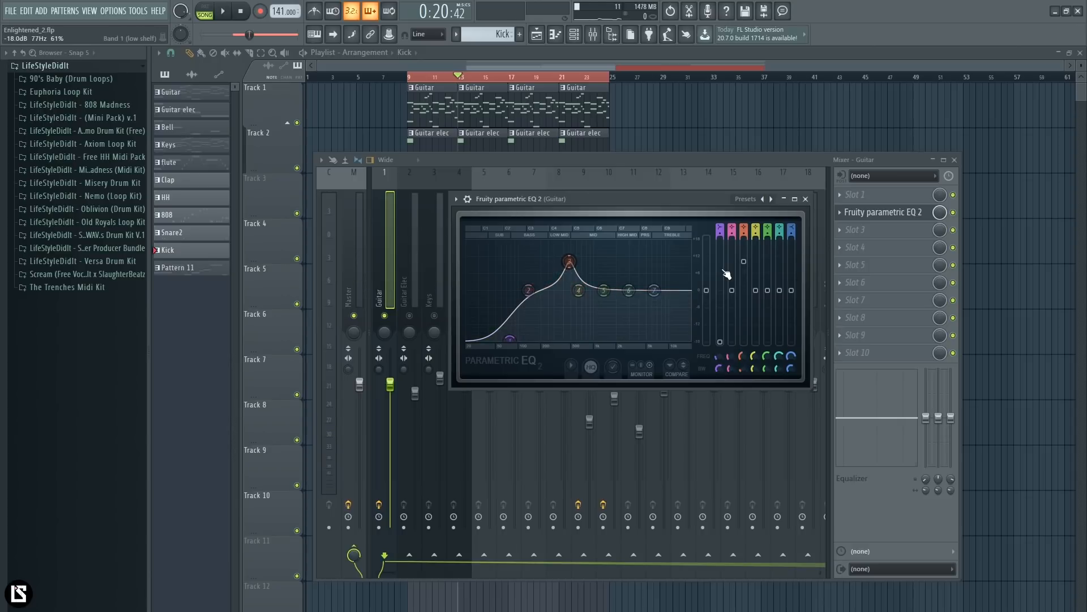
pyautogui.moveTo(748, 263); pyautogui.dragTo(745, 295)
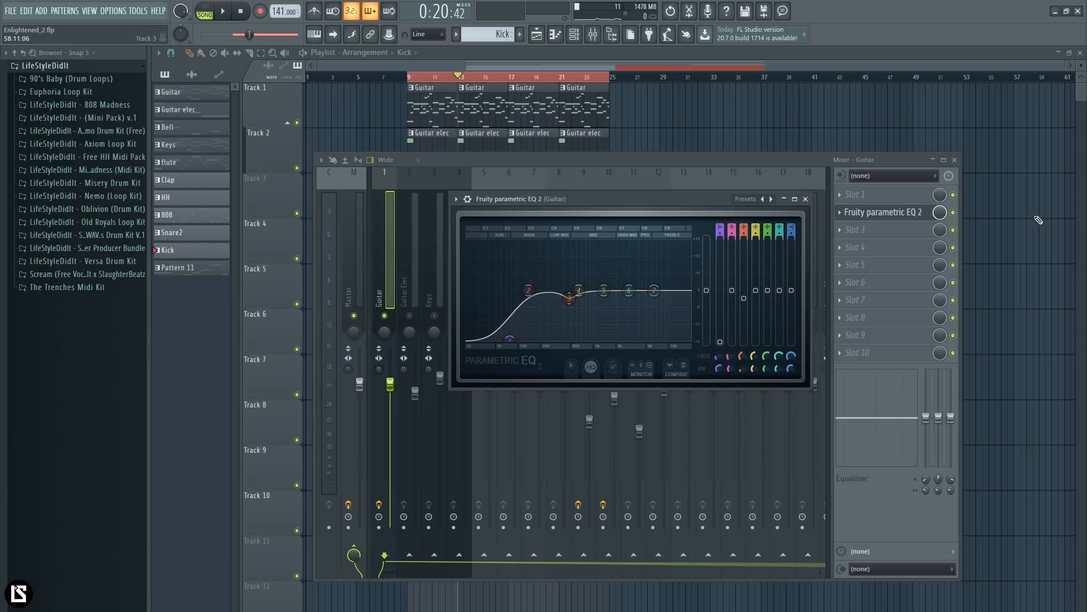
# Toggle the Guitar's parametric EQ off and on during playback to compare the sound with and without it
pyautogui.click(954, 212)
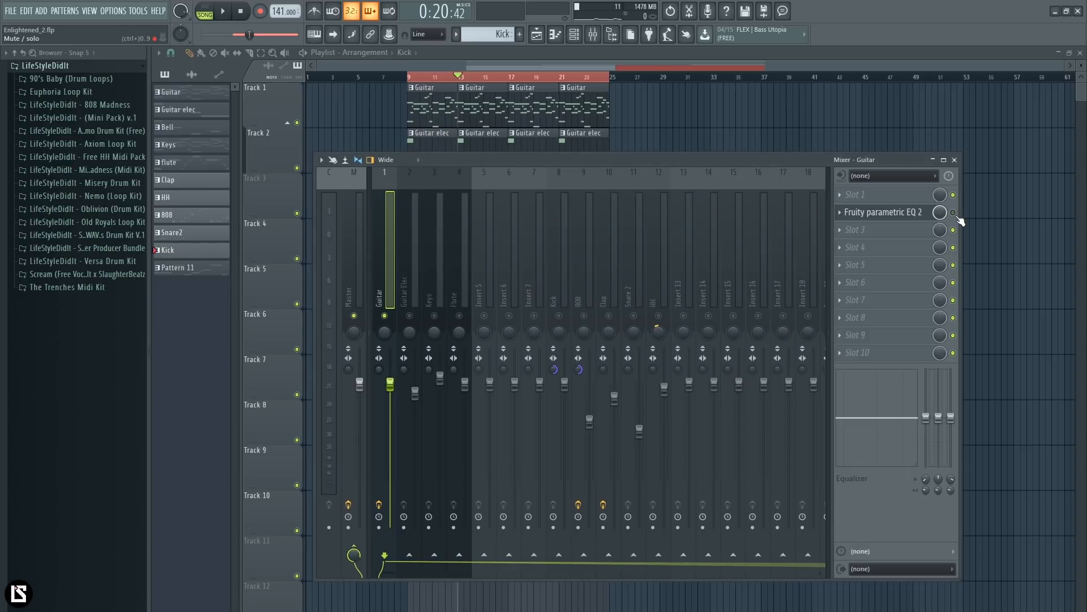
pyautogui.press('space')
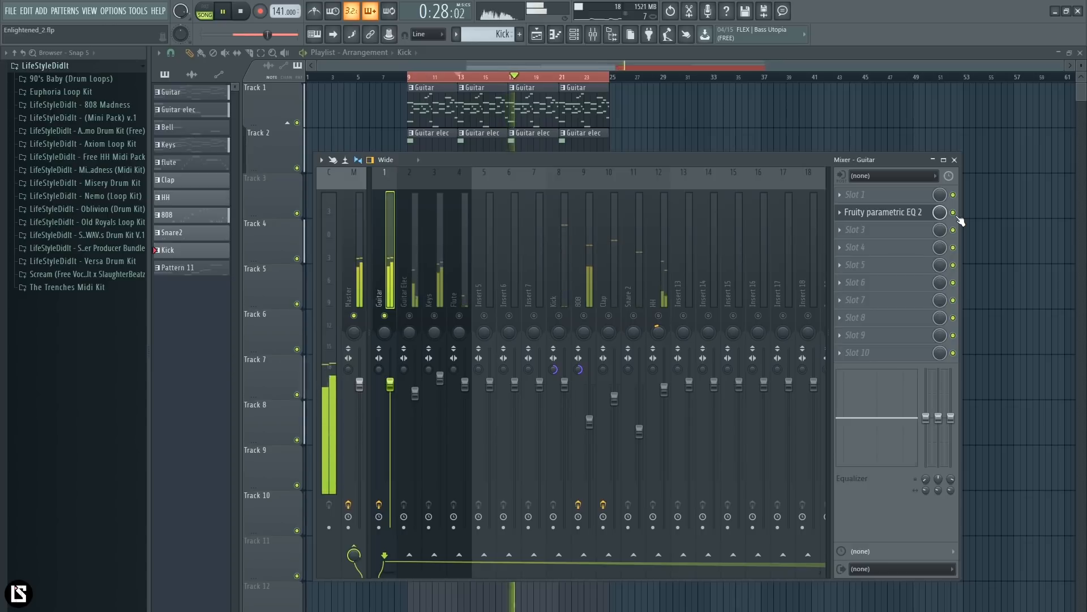
pyautogui.click(953, 213)
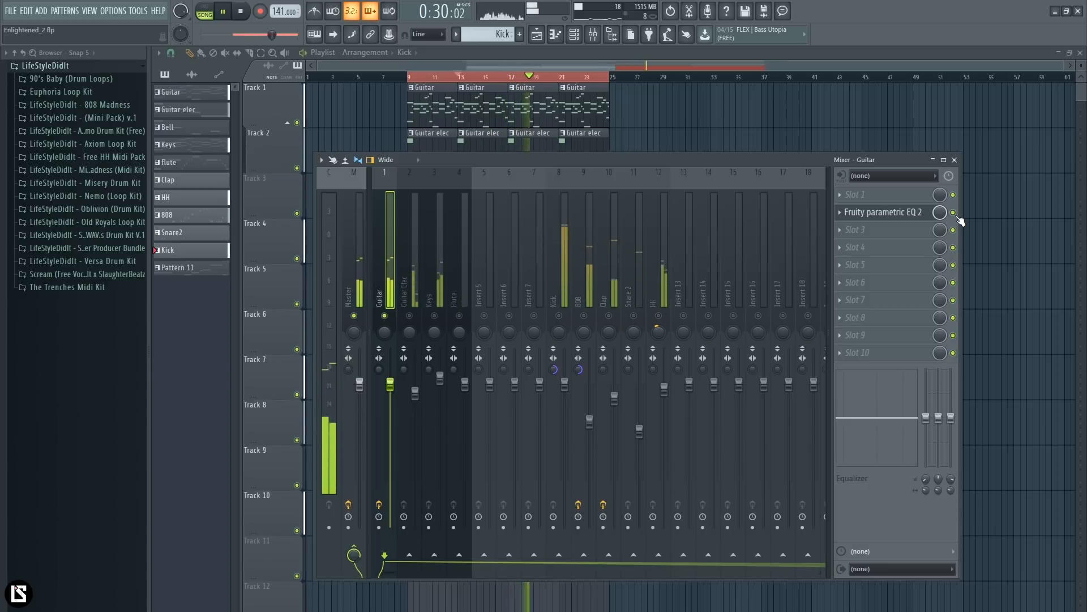
pyautogui.press('space')
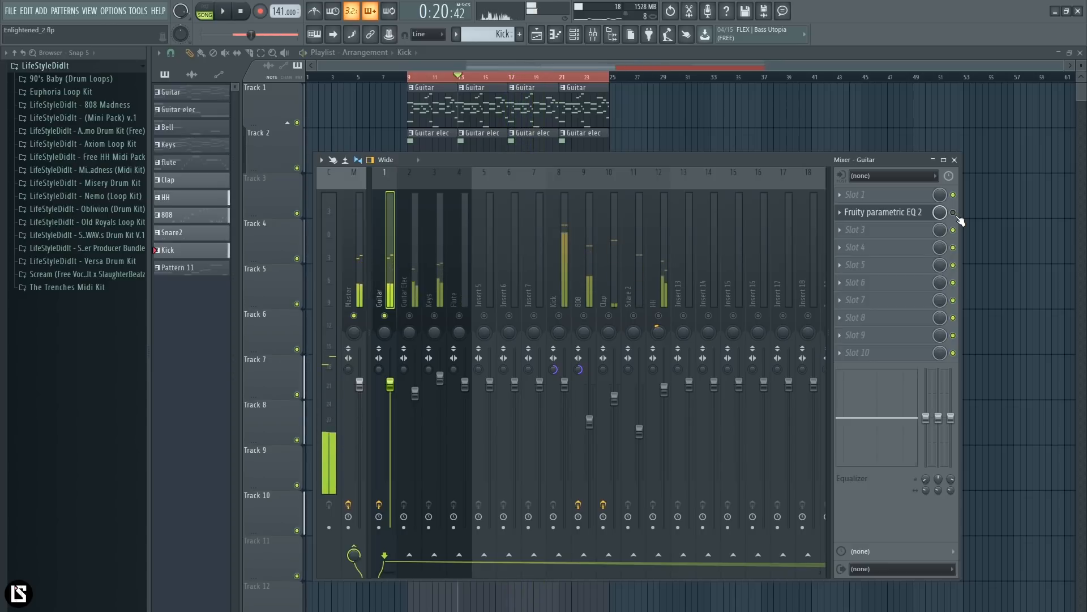
# Try boosting the highs with band 6 of the Guitar's EQ, and reset that band
pyautogui.click(889, 212)
pyautogui.moveTo(628, 290); pyautogui.dragTo(654, 271)
pyautogui.rightClick(659, 273)
pyautogui.click(661, 283)
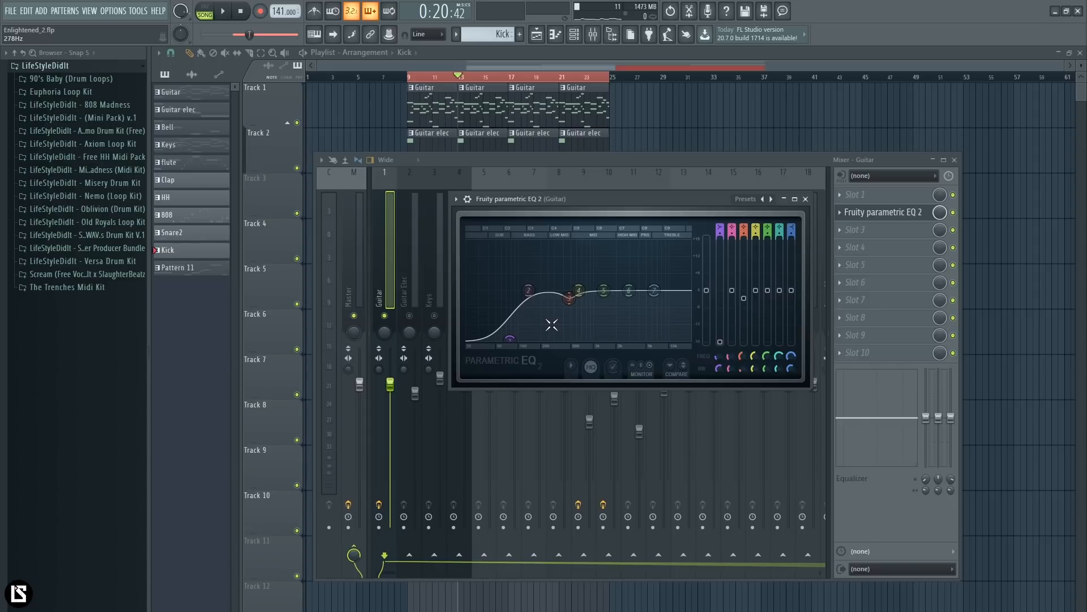
# Reset bands 1 and 3 of the Guitar's parametric EQ and close the EQ
pyautogui.rightClick(512, 341)
pyautogui.click(526, 357)
pyautogui.rightClick(569, 300)
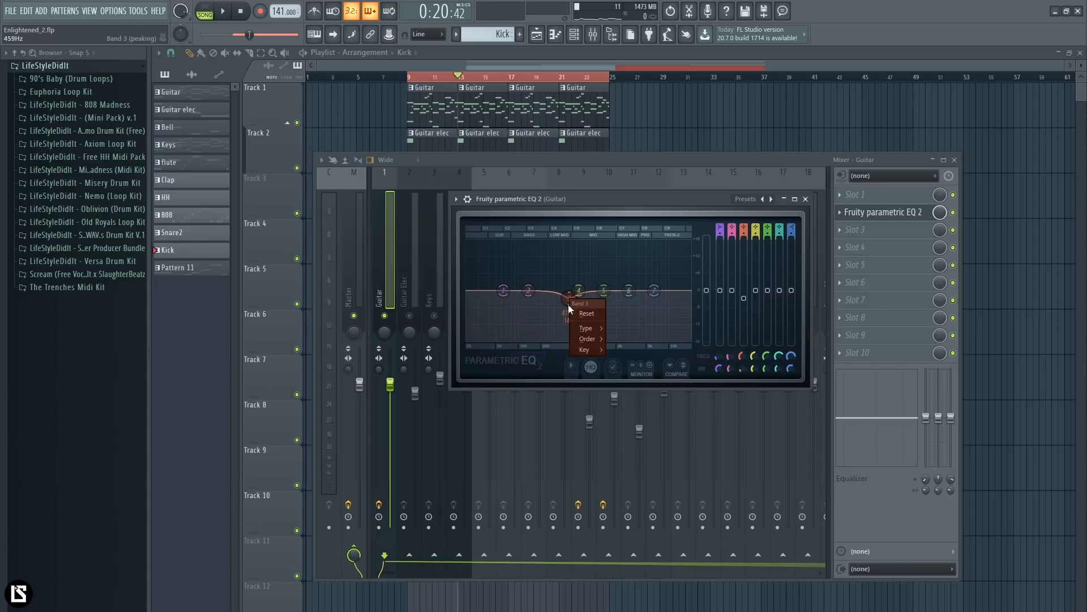
pyautogui.click(584, 313)
pyautogui.click(805, 198)
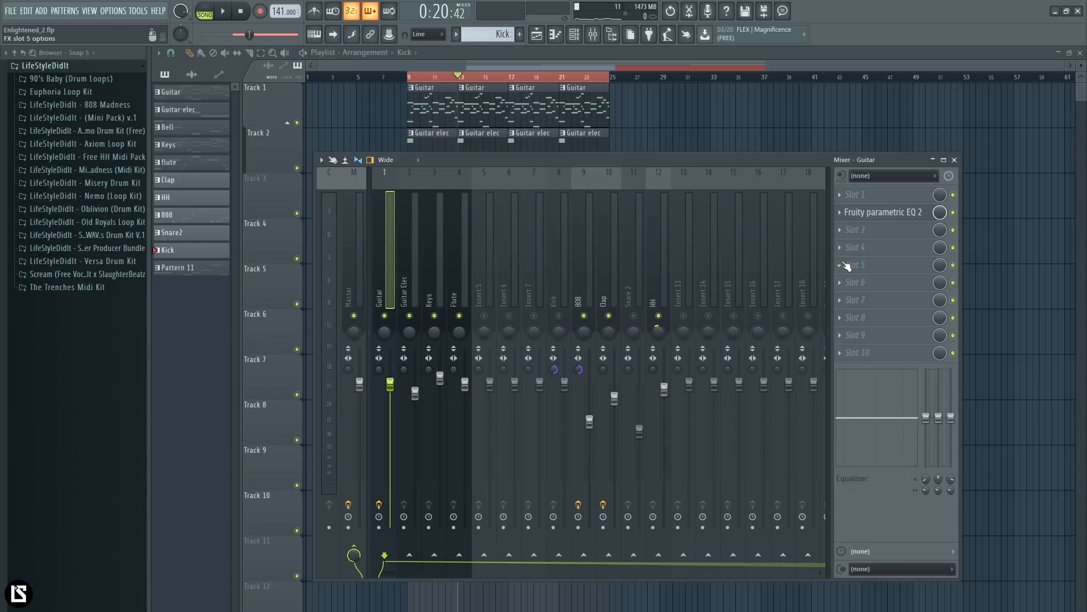
# Reopen the Guitar's parametric EQ and try a band 1 low-shelf cut of -18 dB around 84 Hz during playback
pyautogui.click(863, 213)
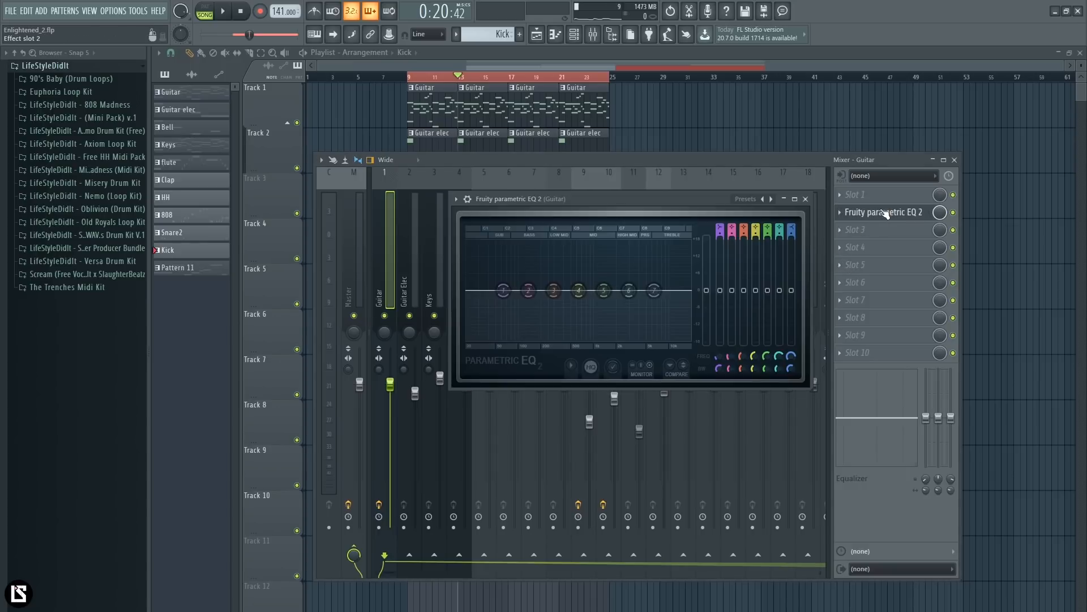
pyautogui.press('space')
pyautogui.moveTo(503, 290); pyautogui.dragTo(515, 341)
pyautogui.press('space')
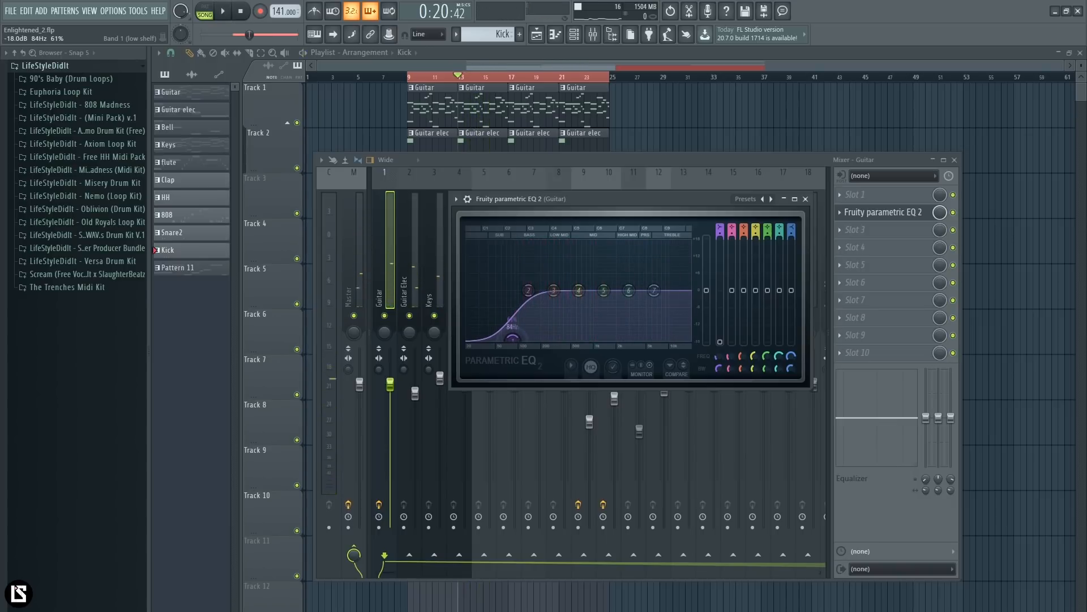
# Change band 1 of the Guitar's EQ to a high pass around 98 Hz and steepen its slope during playback
pyautogui.scroll(-2, 721, 227)
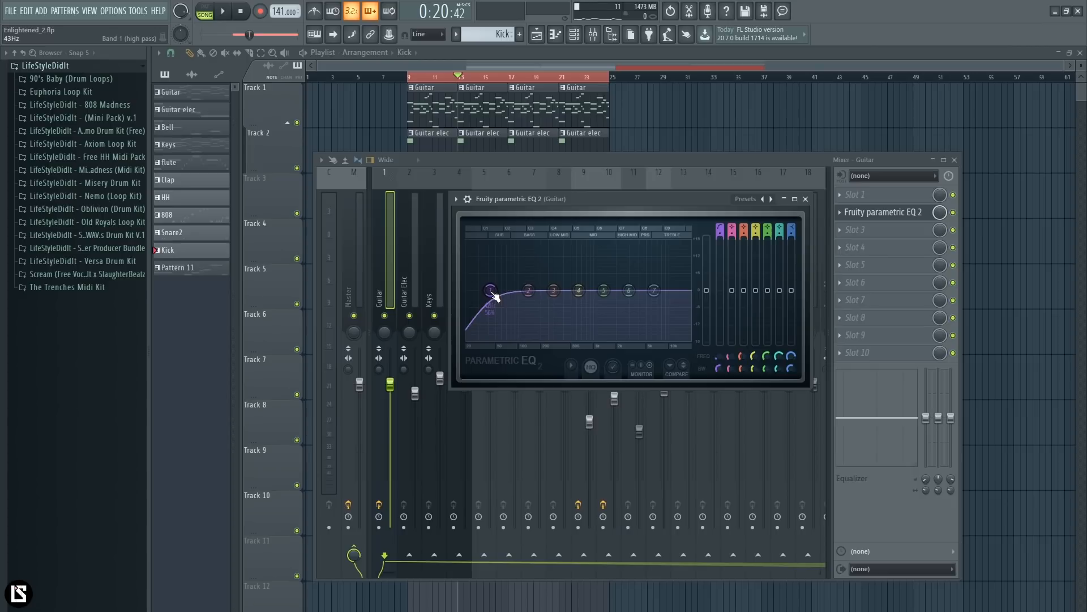
pyautogui.press('space')
pyautogui.moveTo(492, 291); pyautogui.dragTo(522, 291)
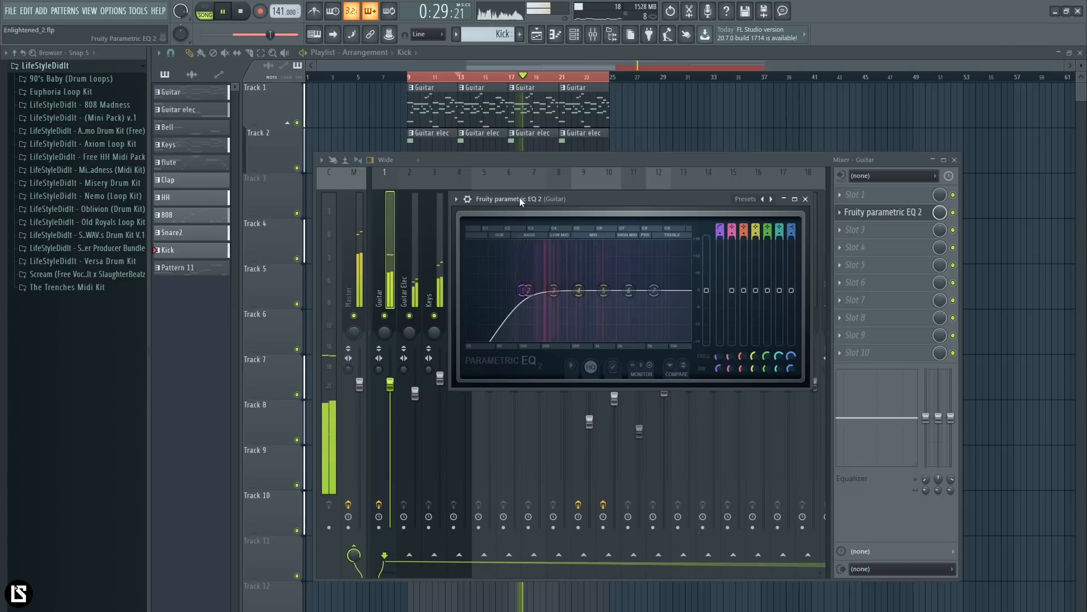
pyautogui.moveTo(520, 198); pyautogui.dragTo(511, 273)
pyautogui.moveTo(710, 310); pyautogui.dragTo(710, 299)
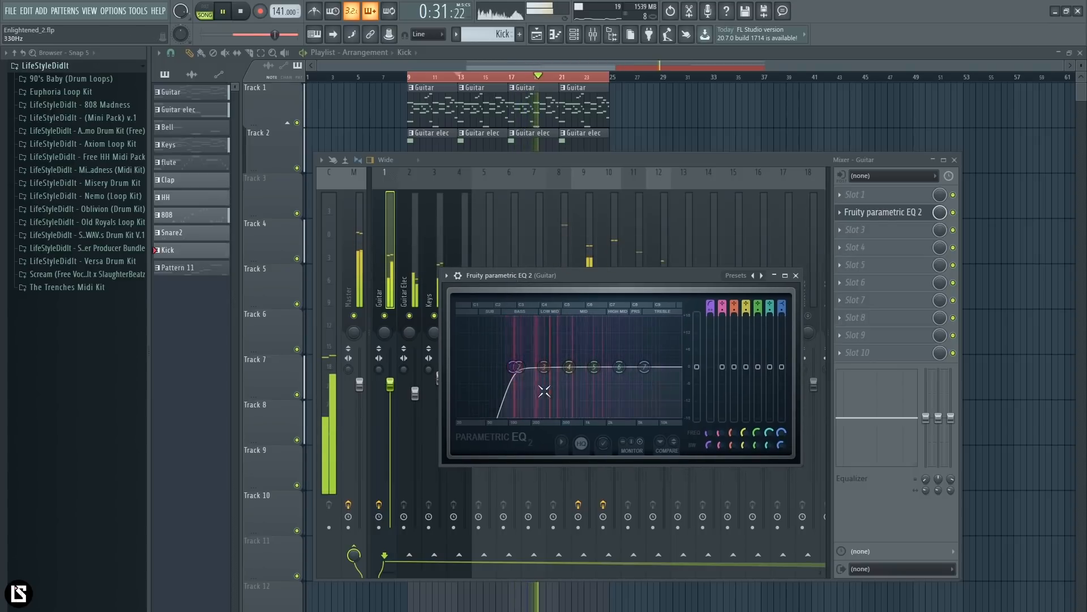
pyautogui.press('space')
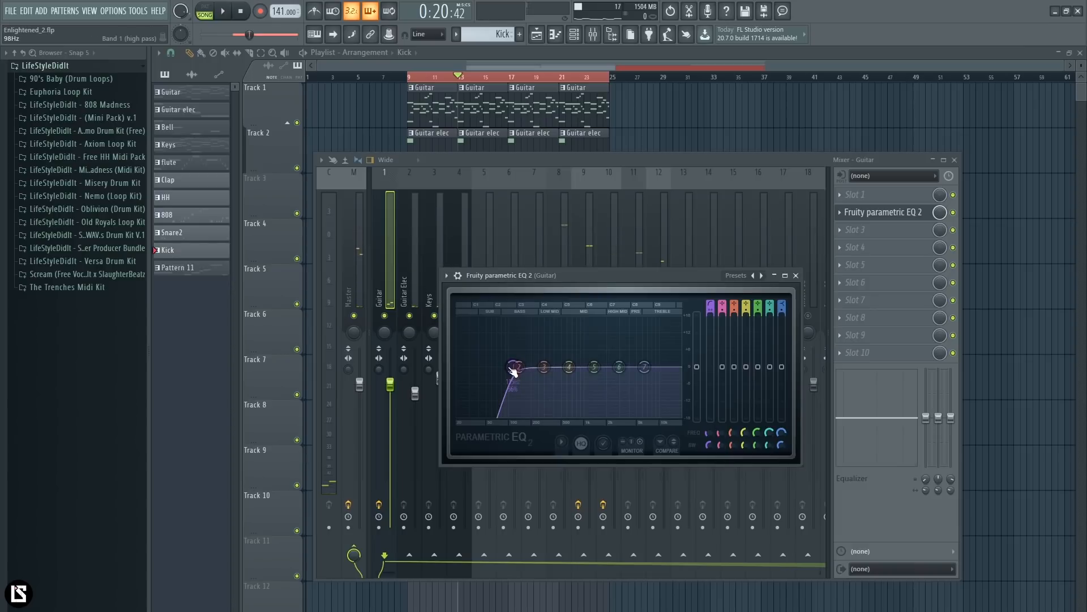
# Sweep the Guitar's high-pass cutoff down and up to 182 Hz, settle it near 100 Hz, and audition the beat
pyautogui.moveTo(514, 370); pyautogui.dragTo(465, 373)
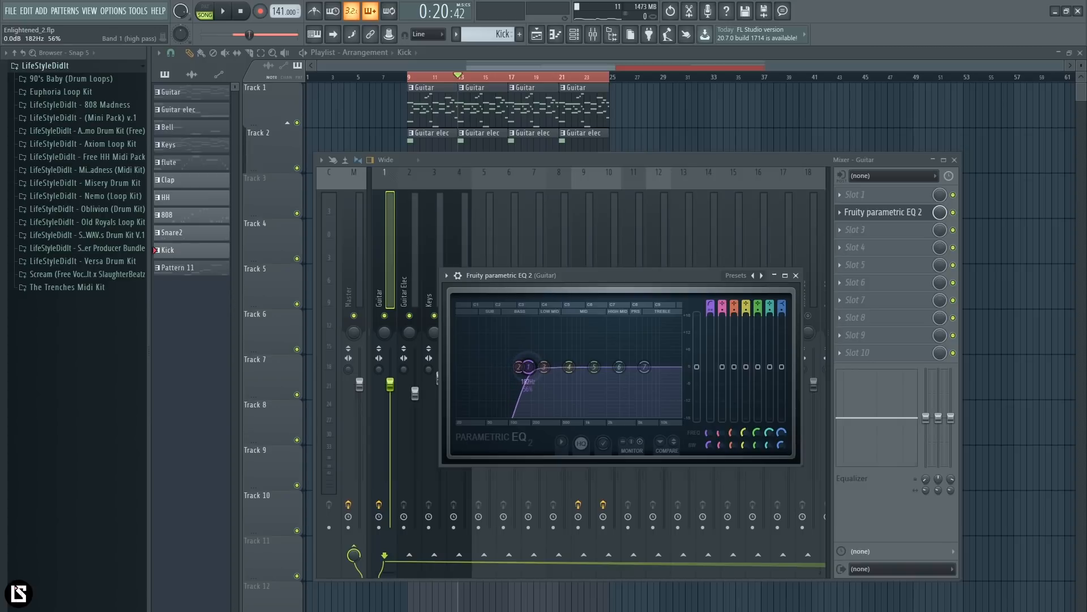
pyautogui.moveTo(528, 366); pyautogui.dragTo(516, 367)
pyautogui.press('space')
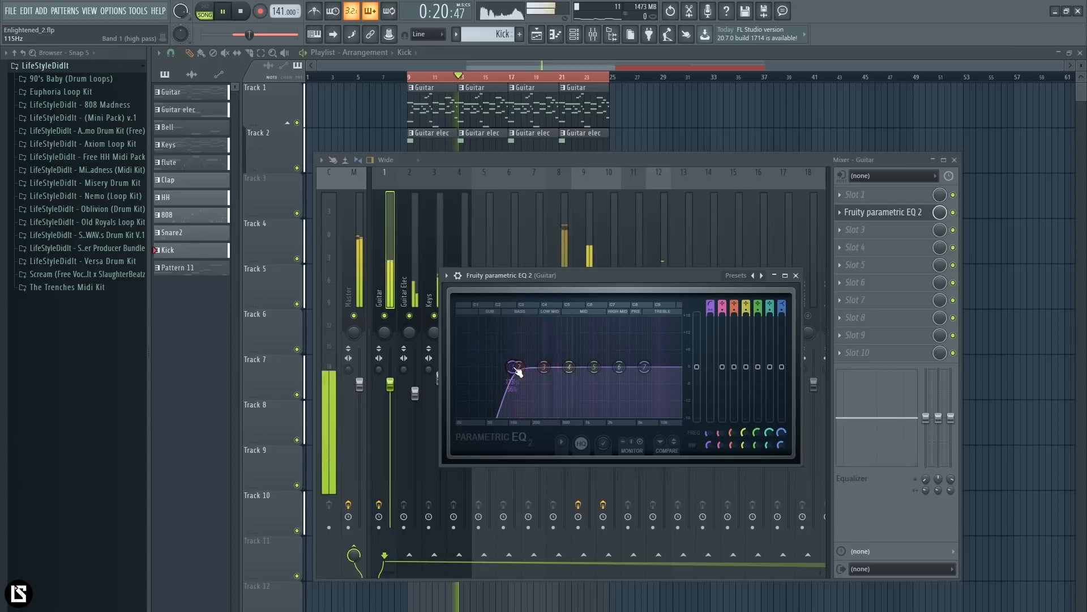
pyautogui.click(795, 276)
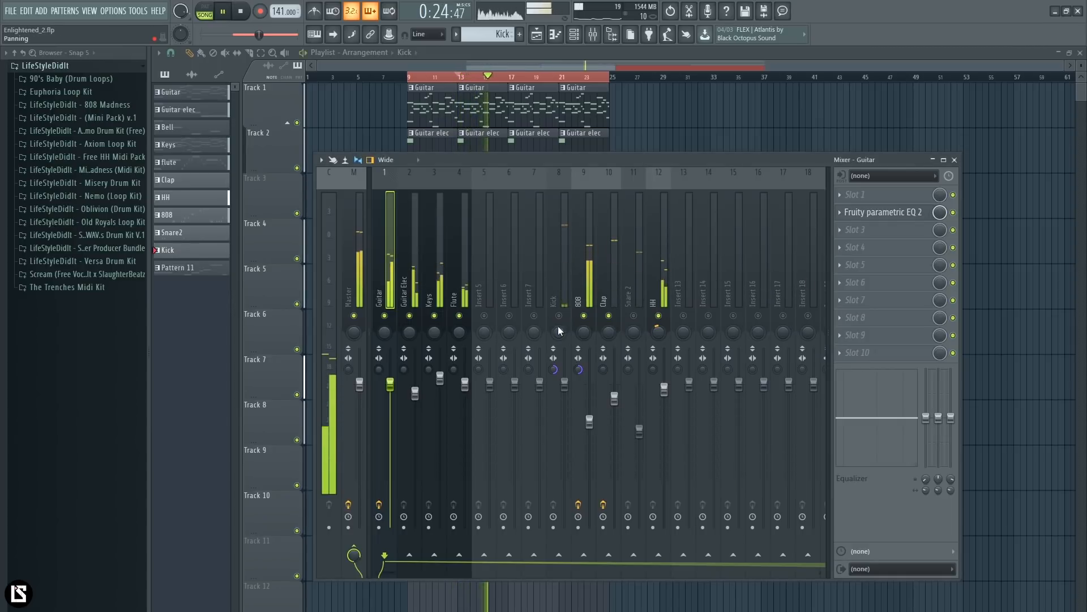
pyautogui.press('space')
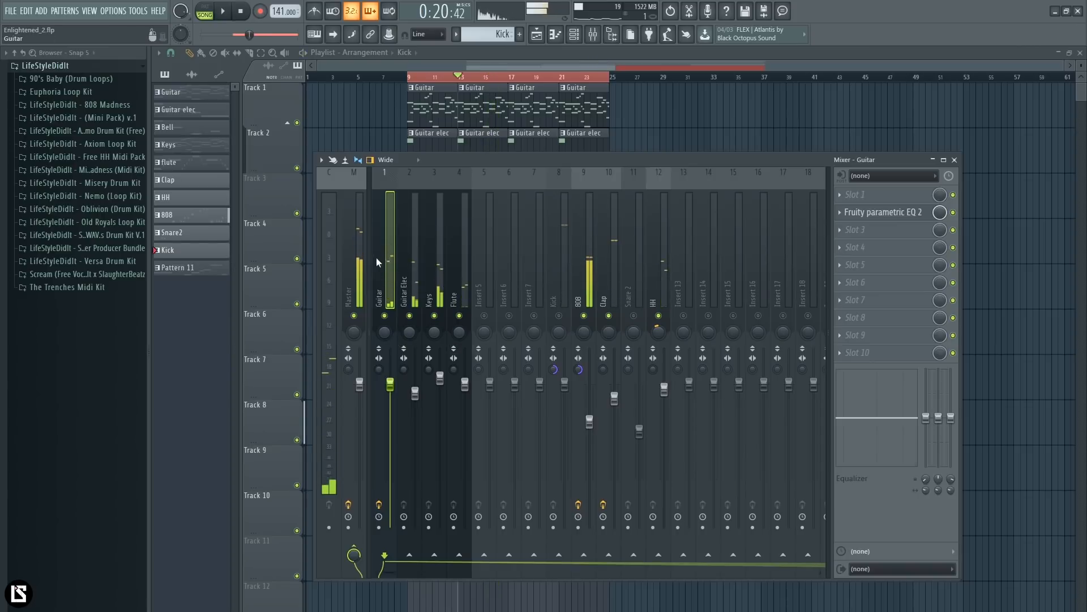
# Solo the 808 together with the melody tracks, and set band 7 of the Master's EQ to a steep low pass around 330 Hz
pyautogui.rightClick(589, 322)
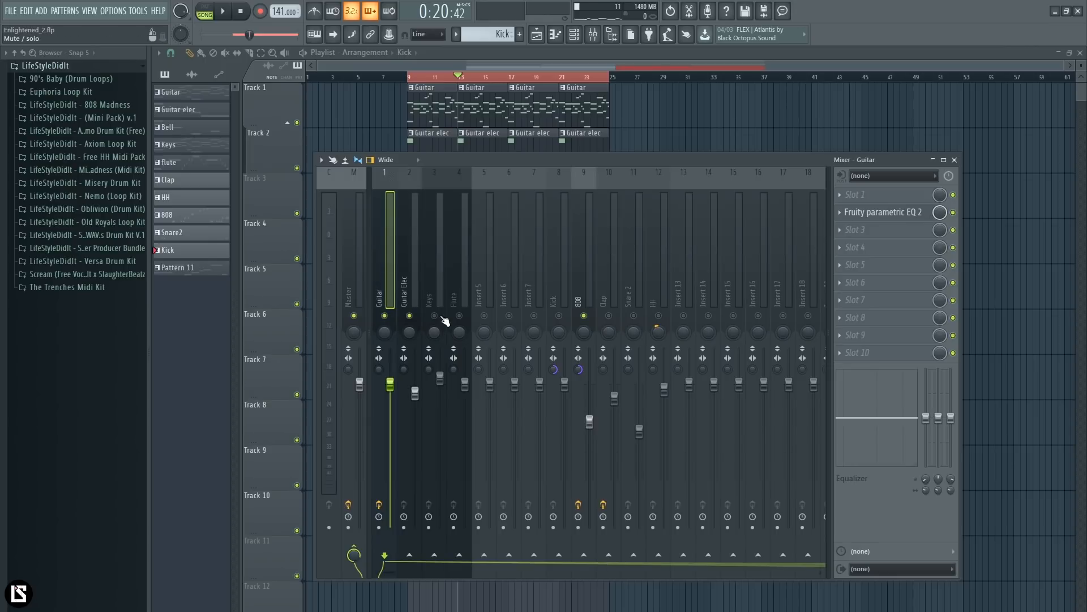
pyautogui.click(363, 276)
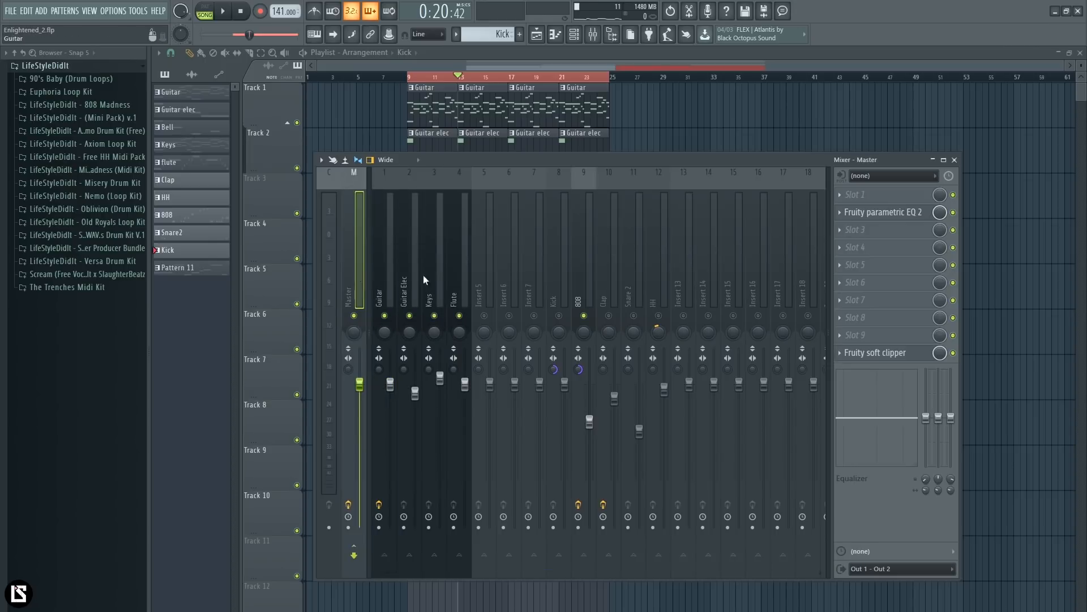
pyautogui.click(883, 213)
pyautogui.moveTo(690, 307); pyautogui.dragTo(651, 398)
pyautogui.scroll(-6, 853, 201)
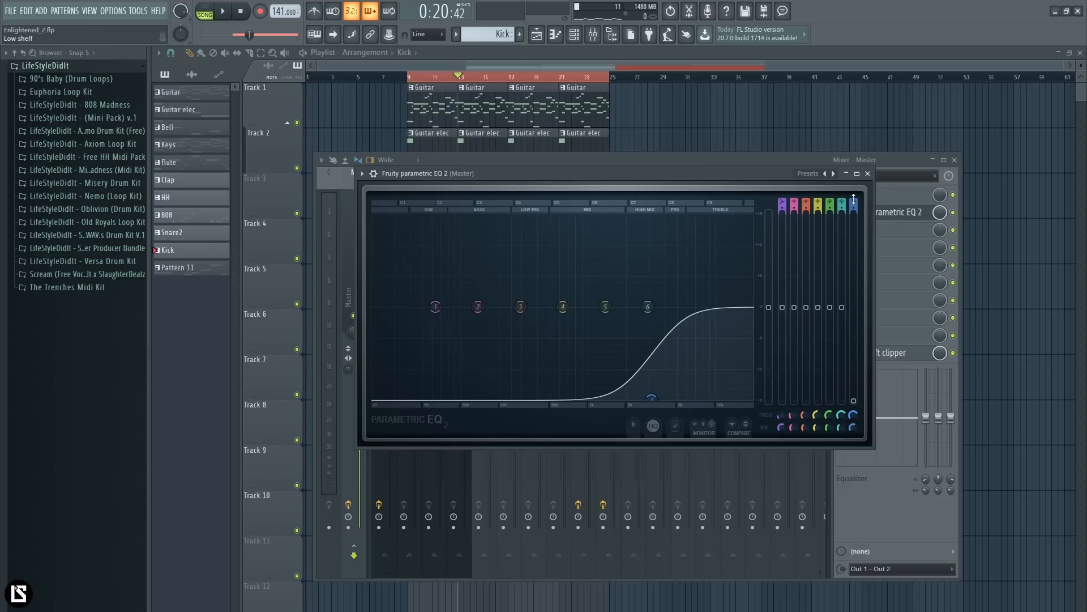
pyautogui.scroll(-2, 855, 205)
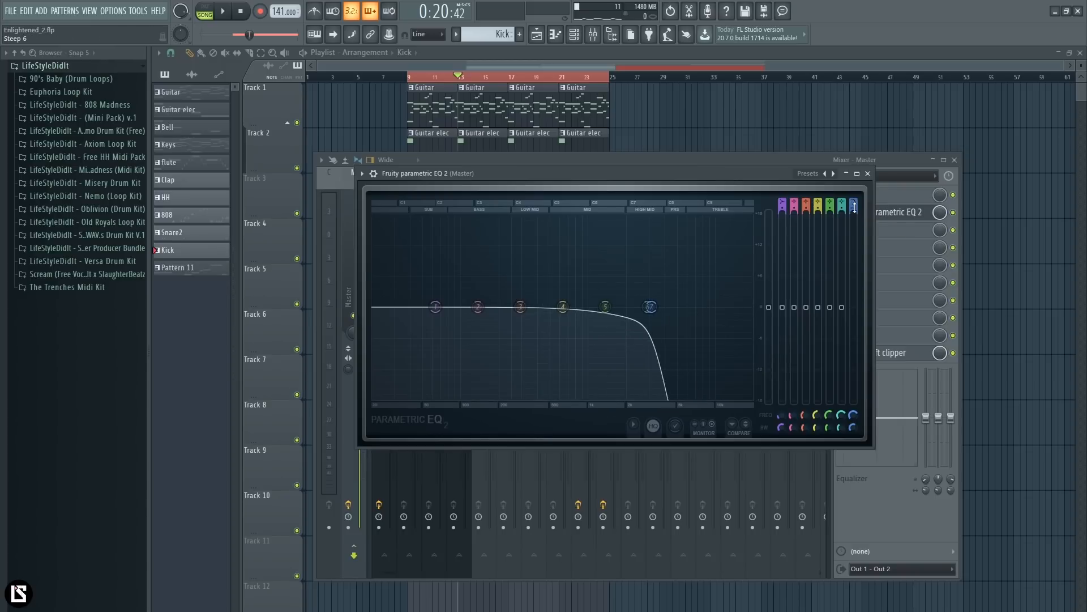
pyautogui.scroll(-2, 655, 314)
pyautogui.scroll(1, 656, 313)
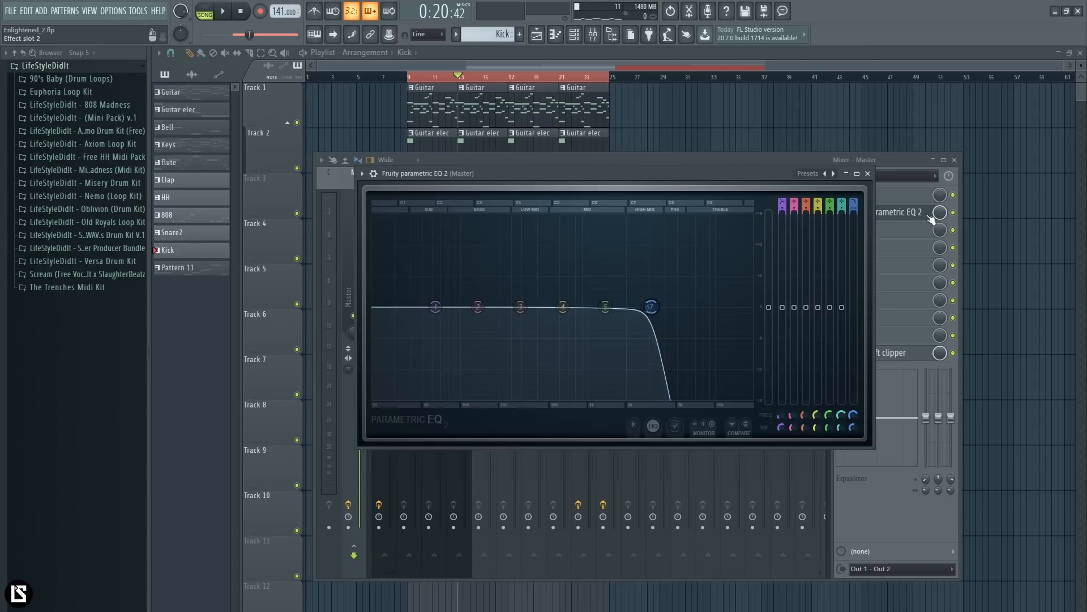
pyautogui.moveTo(650, 306); pyautogui.dragTo(525, 306)
pyautogui.click(867, 173)
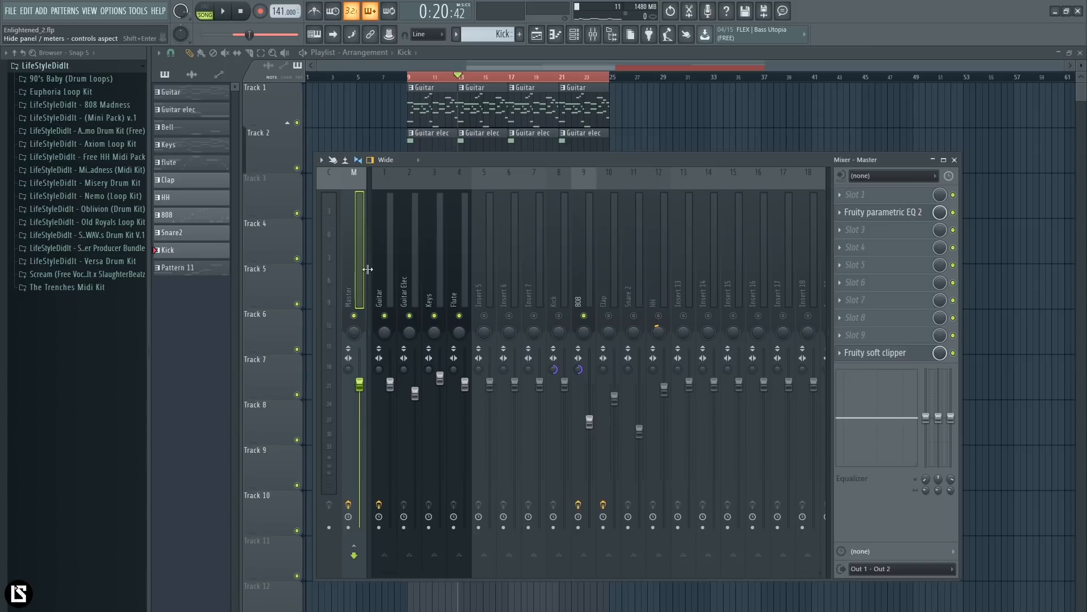
# Lower the Guitar EQ's high-pass cutoff to 20 Hz, and play the beat to view the Guitar's frequency content
pyautogui.click(901, 213)
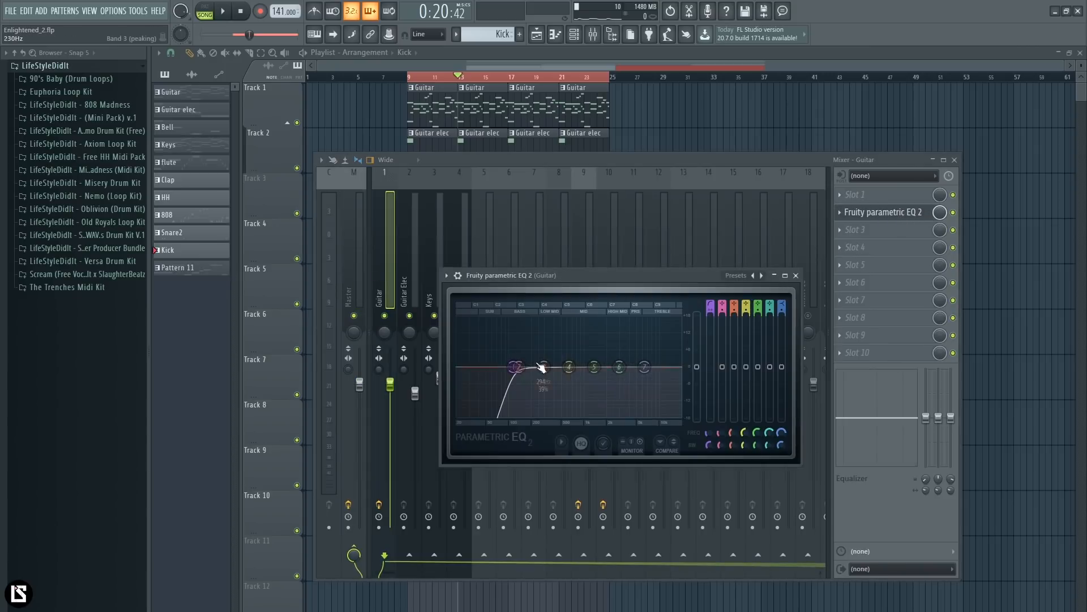
pyautogui.moveTo(513, 368); pyautogui.dragTo(456, 369)
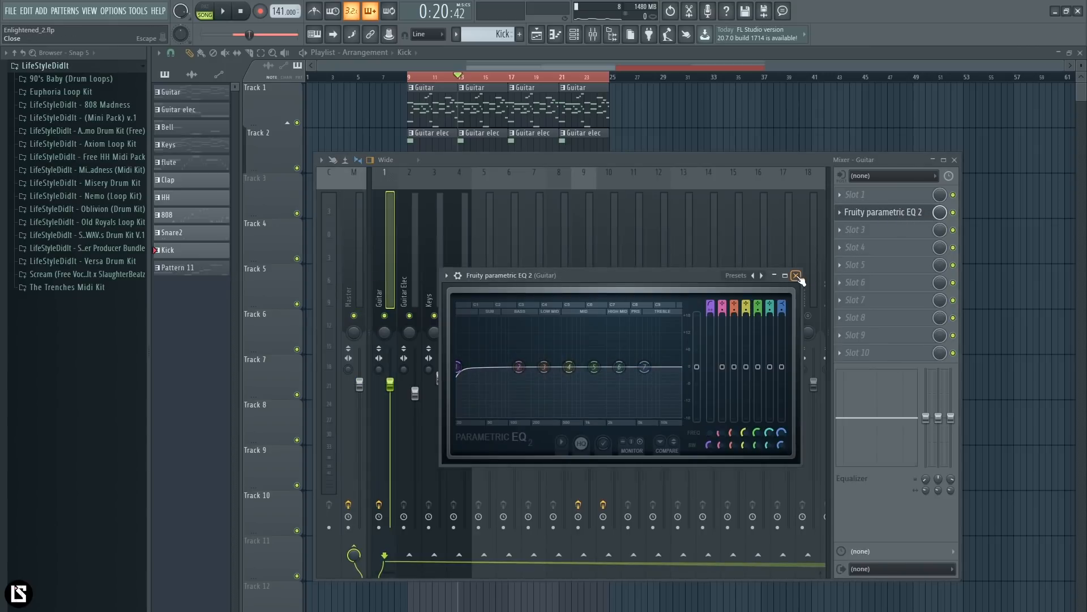
pyautogui.click(795, 275)
pyautogui.press('space')
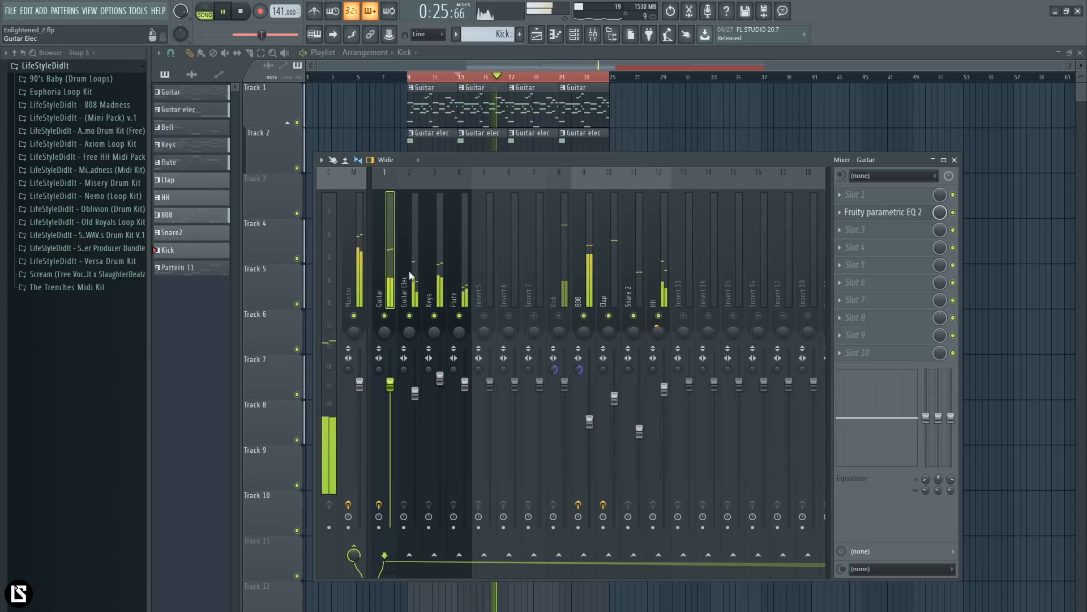
pyautogui.click(883, 212)
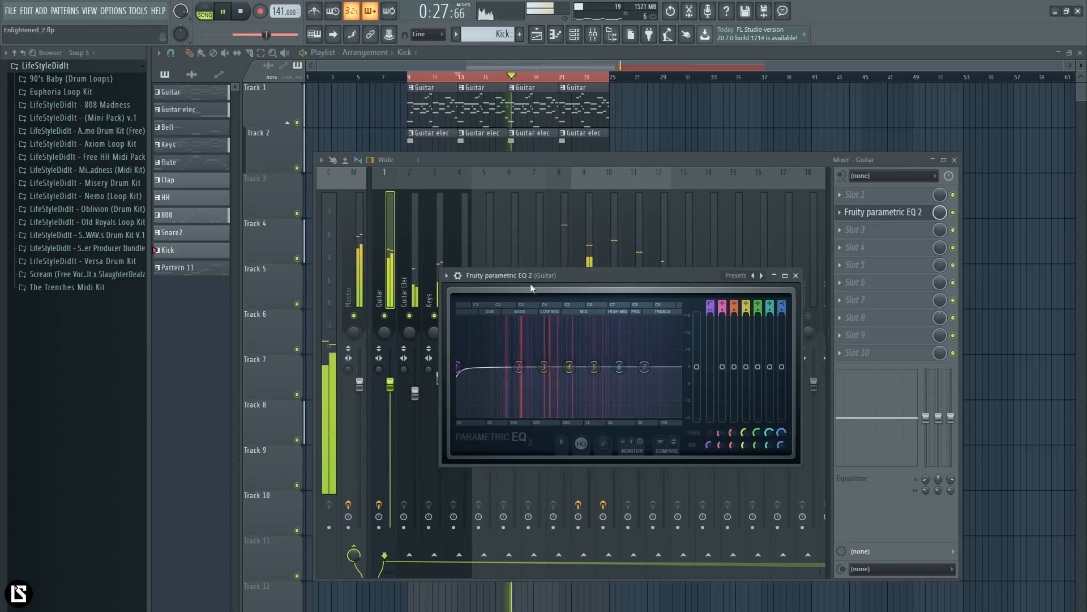
pyautogui.moveTo(531, 289); pyautogui.dragTo(608, 246)
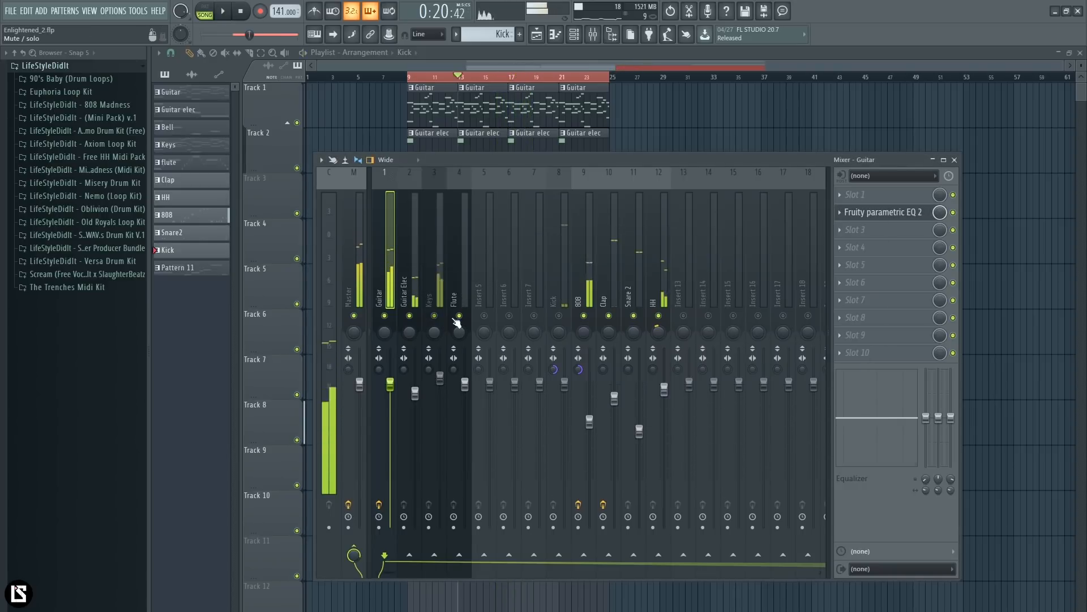
# Mute the Flute alongside the Keys, and raise the Guitar EQ's high-pass cutoff to about 168 Hz during playback
pyautogui.click(459, 315)
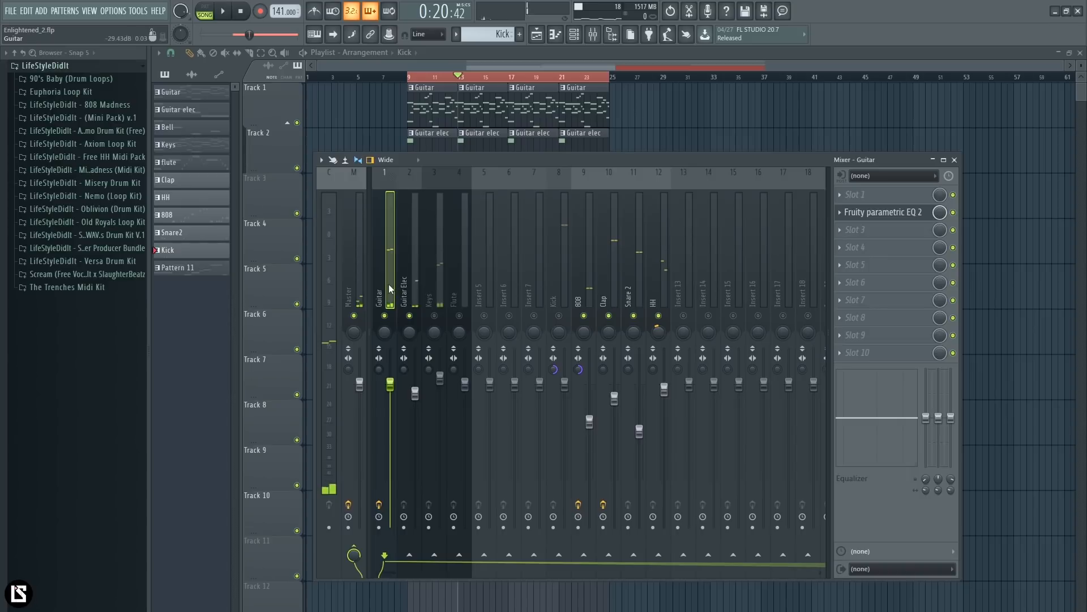
pyautogui.click(902, 212)
pyautogui.press('space')
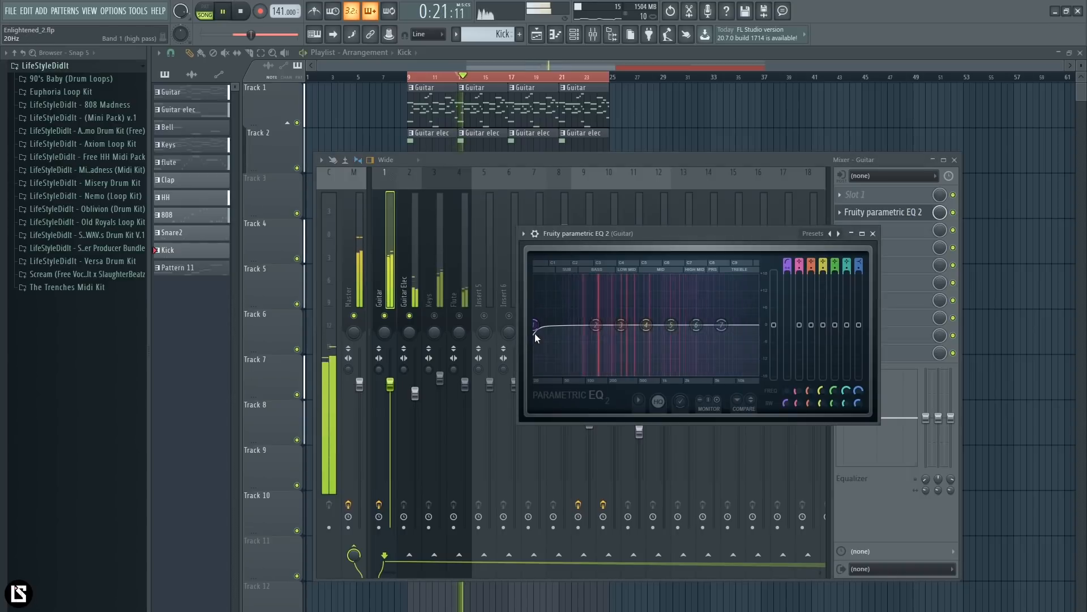
pyautogui.moveTo(537, 328); pyautogui.dragTo(608, 329)
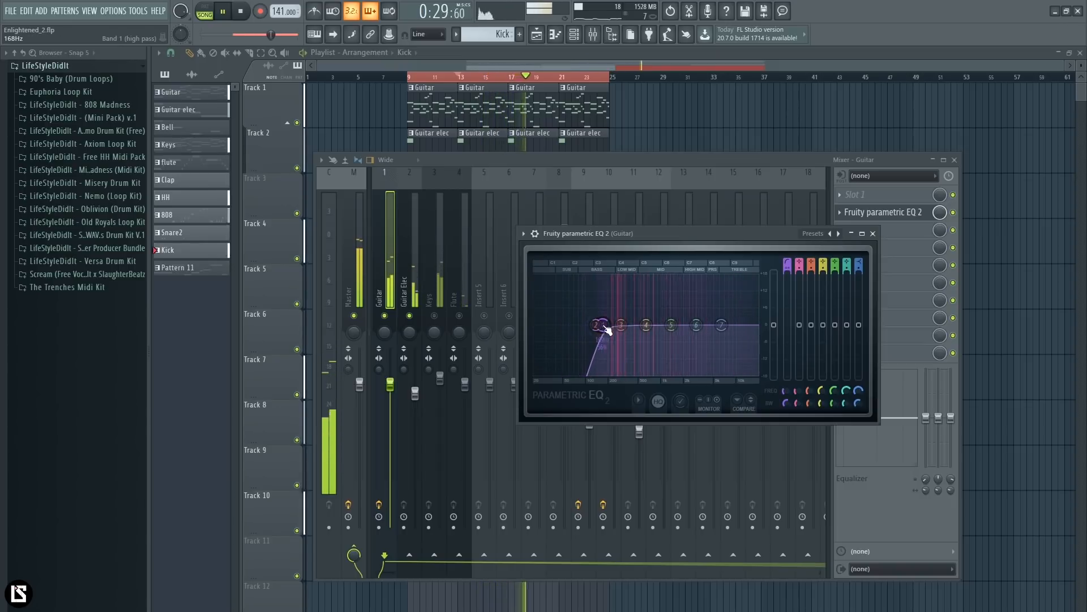
# Toggle the Guitar's parametric EQ off and on to compare how the beat sounds without and with the high pass
pyautogui.click(953, 214)
pyautogui.press('space')
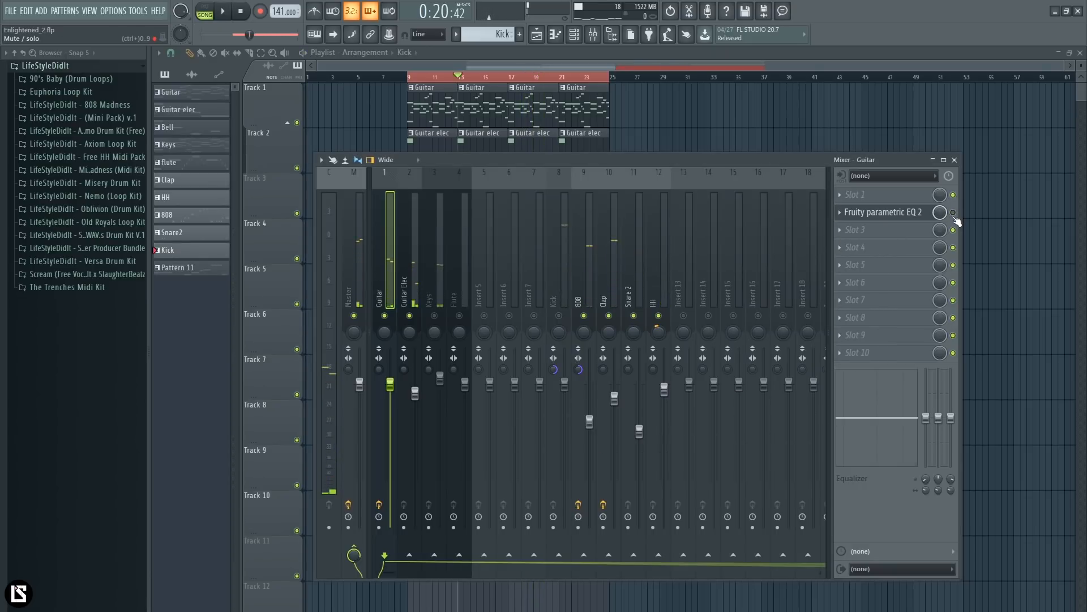
pyautogui.press('space')
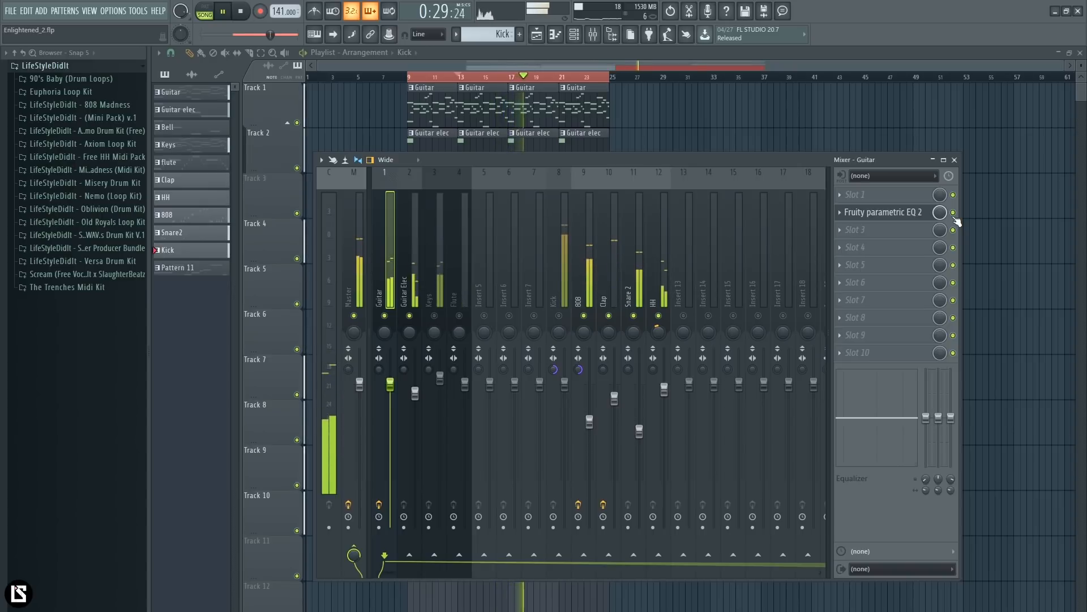
pyautogui.press('space')
# Reset band 7 of the Master's parametric EQ and close the EQ
pyautogui.click(353, 259)
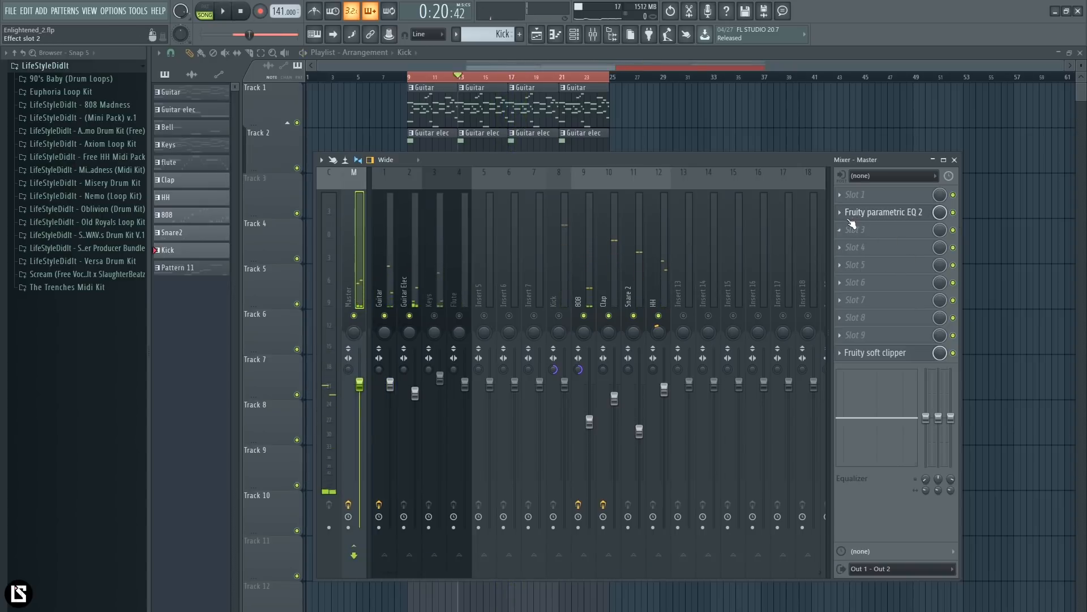
pyautogui.click(857, 214)
pyautogui.rightClick(522, 307)
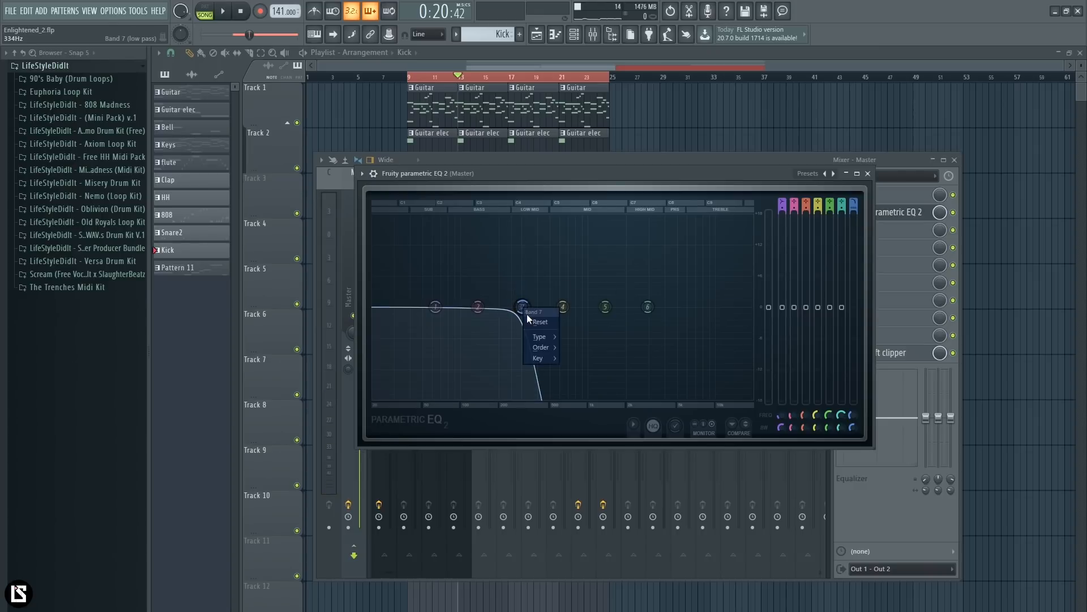
pyautogui.click(539, 322)
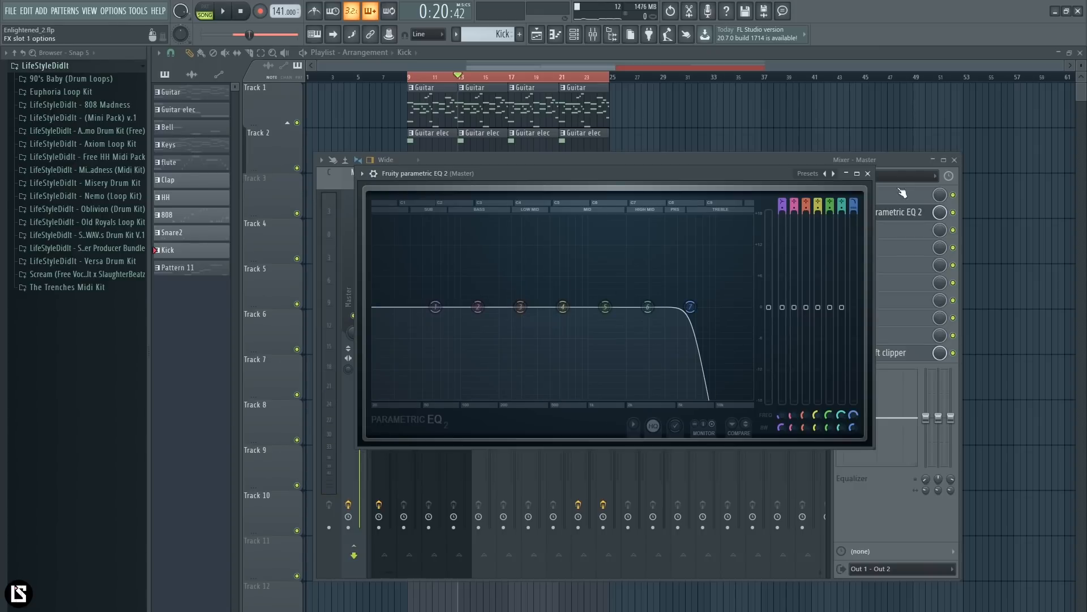
pyautogui.click(868, 174)
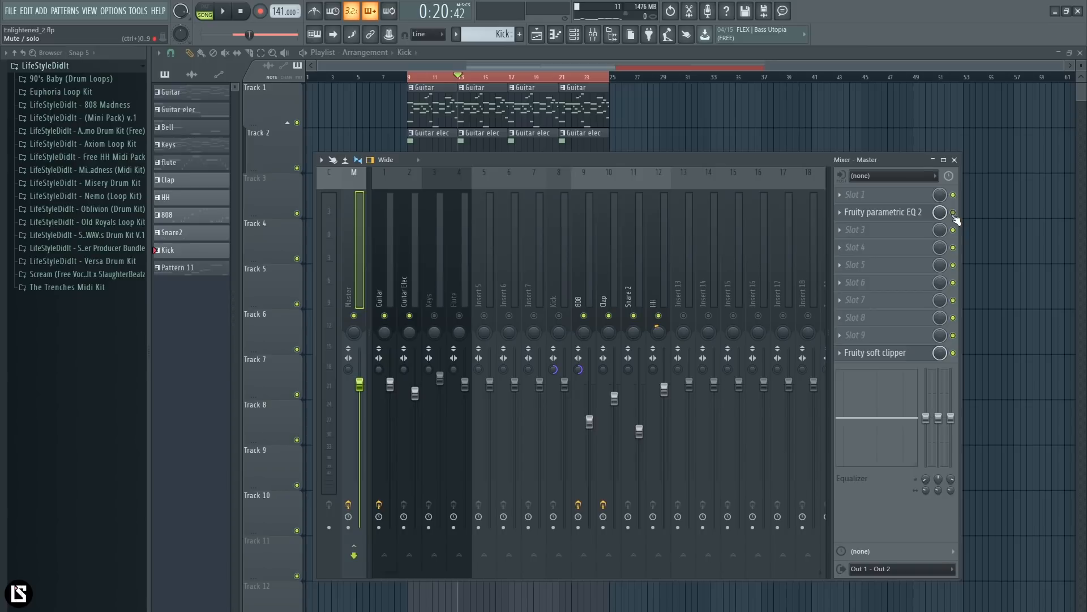
# Solo the Guitar, Guitar Elec, Keys and Flute group in the mixer, and adjust the Master's stereo separation
pyautogui.click(389, 306)
pyautogui.rightClick(436, 318)
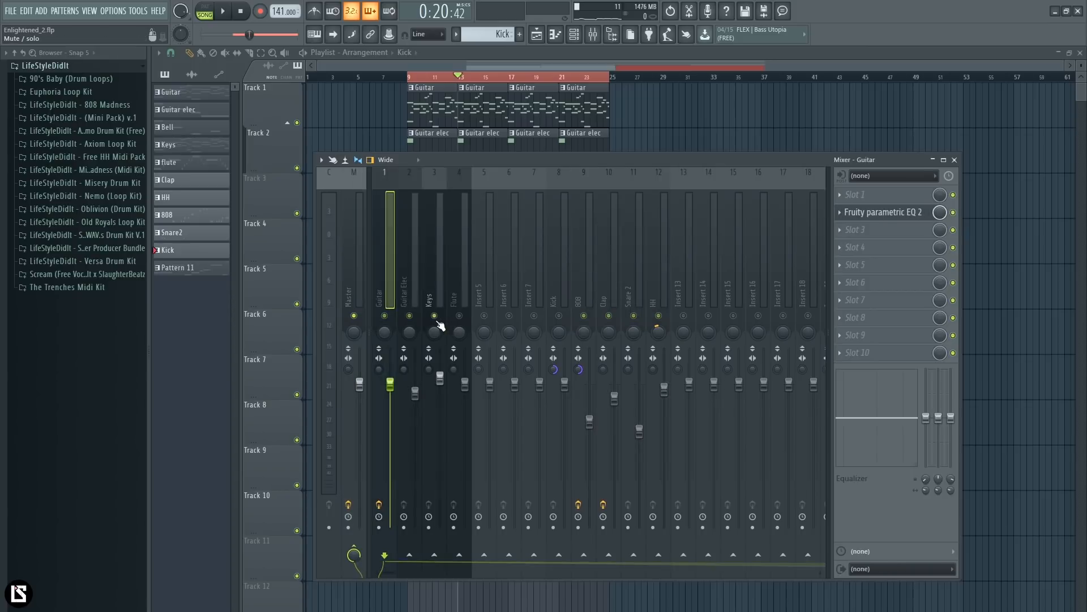
pyautogui.rightClick(436, 318)
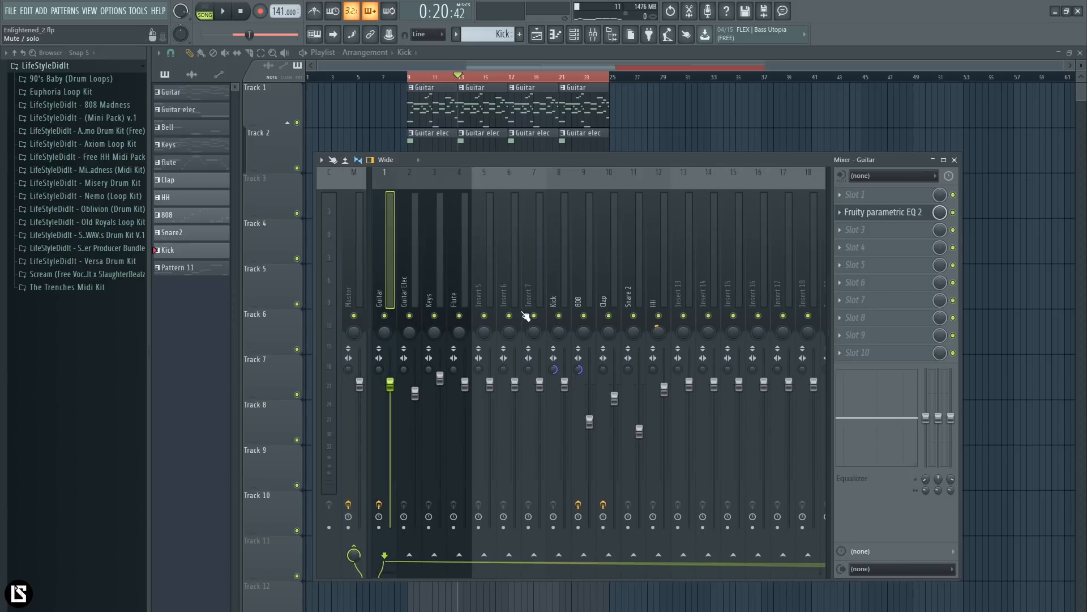
pyautogui.rightClick(385, 316)
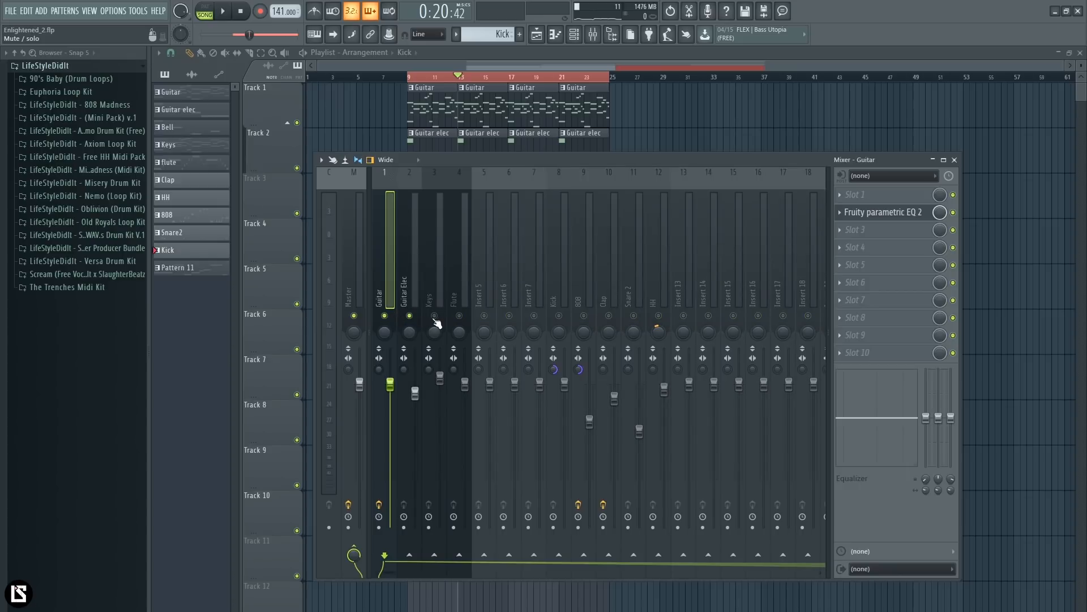
pyautogui.moveTo(356, 362); pyautogui.dragTo(357, 345)
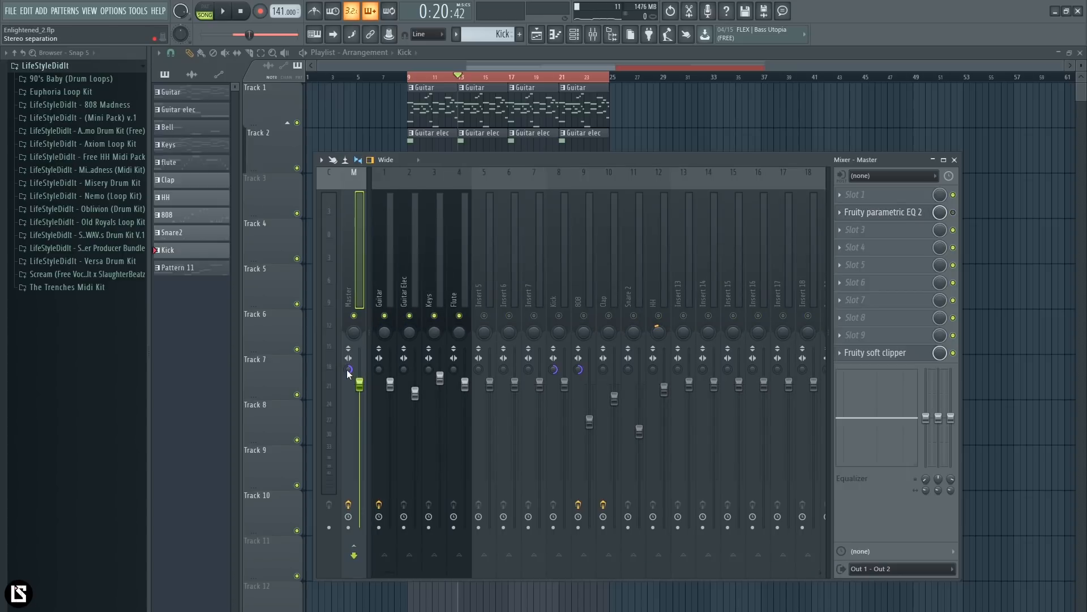
# Play the four melody tracks while viewing the Guitar's frequency content in its parametric EQ
pyautogui.click(390, 289)
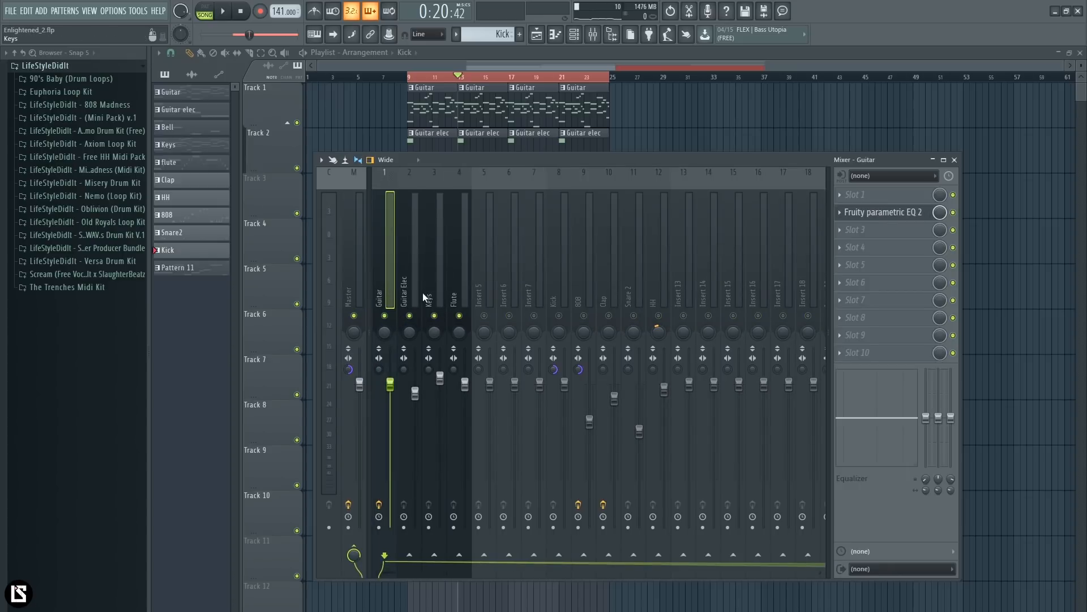
pyautogui.moveTo(768, 165); pyautogui.dragTo(770, 159)
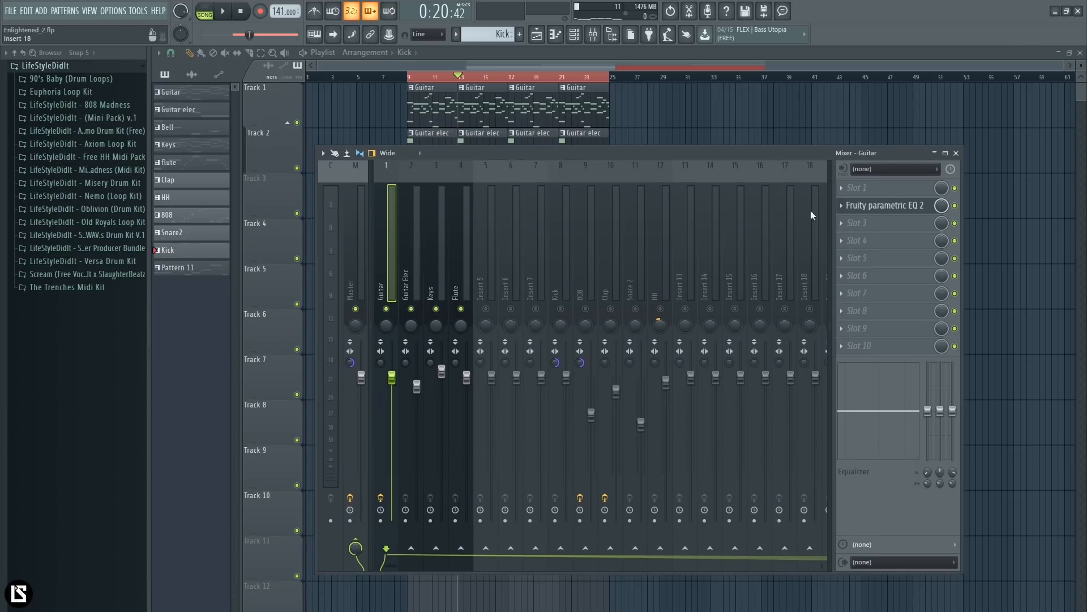
pyautogui.click(884, 205)
pyautogui.press('space')
pyautogui.moveTo(600, 232); pyautogui.dragTo(598, 226)
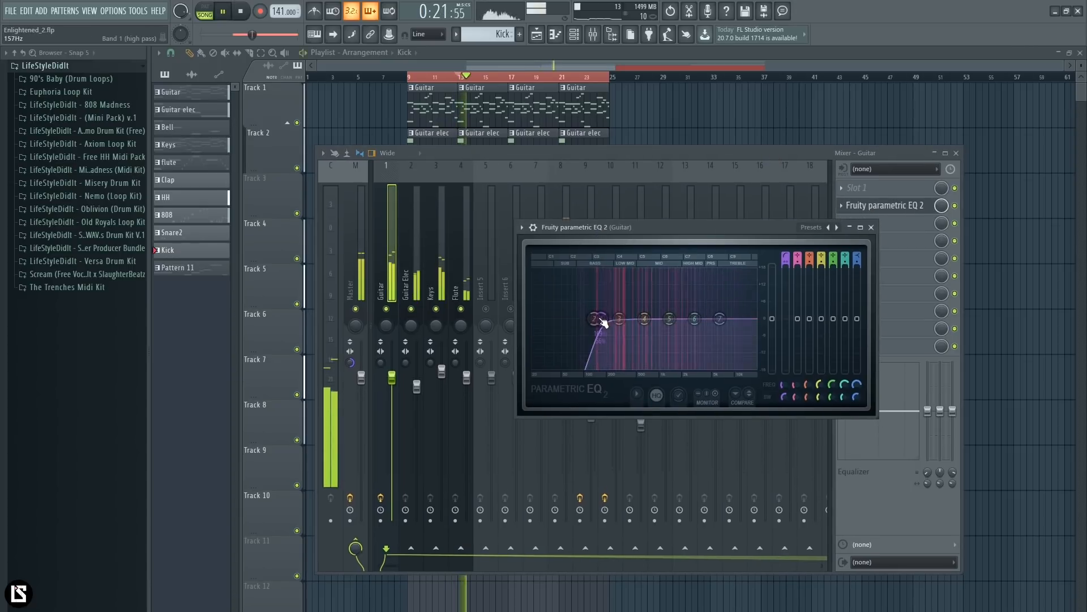
pyautogui.moveTo(601, 230); pyautogui.dragTo(583, 341)
# Bring the 808, Clap, Snare 2 and HH tracks back into the mix by unmuting them during playback
pyautogui.click(585, 310)
pyautogui.click(610, 310)
pyautogui.click(637, 311)
pyautogui.click(662, 310)
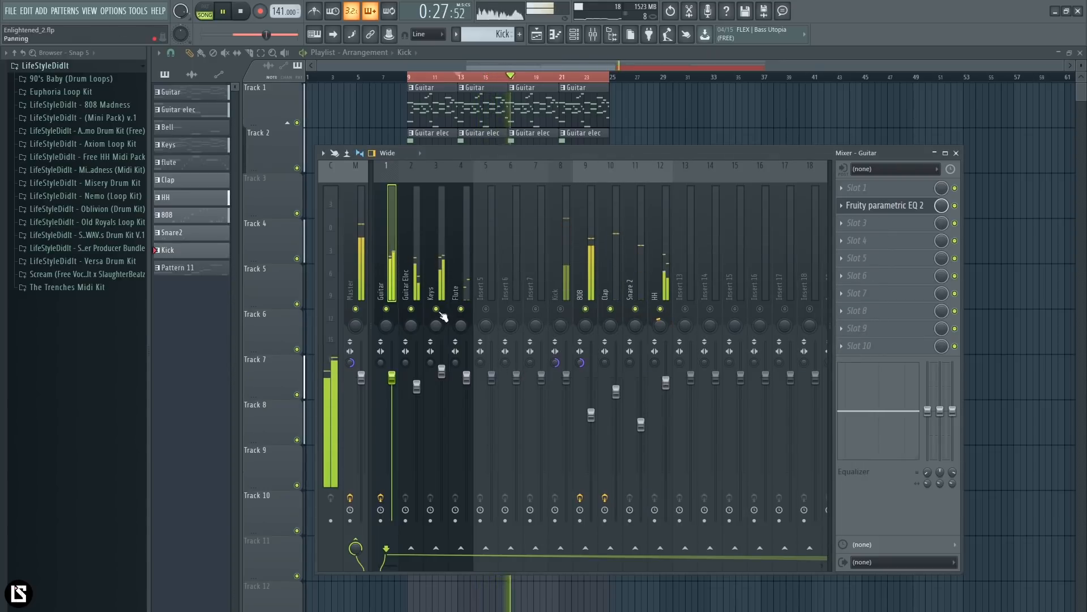
# Stop playback, select the 808, Clap, Snare 2 and HH tracks together, and lower their volume faders slightly
pyautogui.press('space')
pyautogui.click(594, 269)
pyautogui.moveTo(596, 271); pyautogui.dragTo(664, 295)
pyautogui.moveTo(666, 383); pyautogui.dragTo(666, 392)
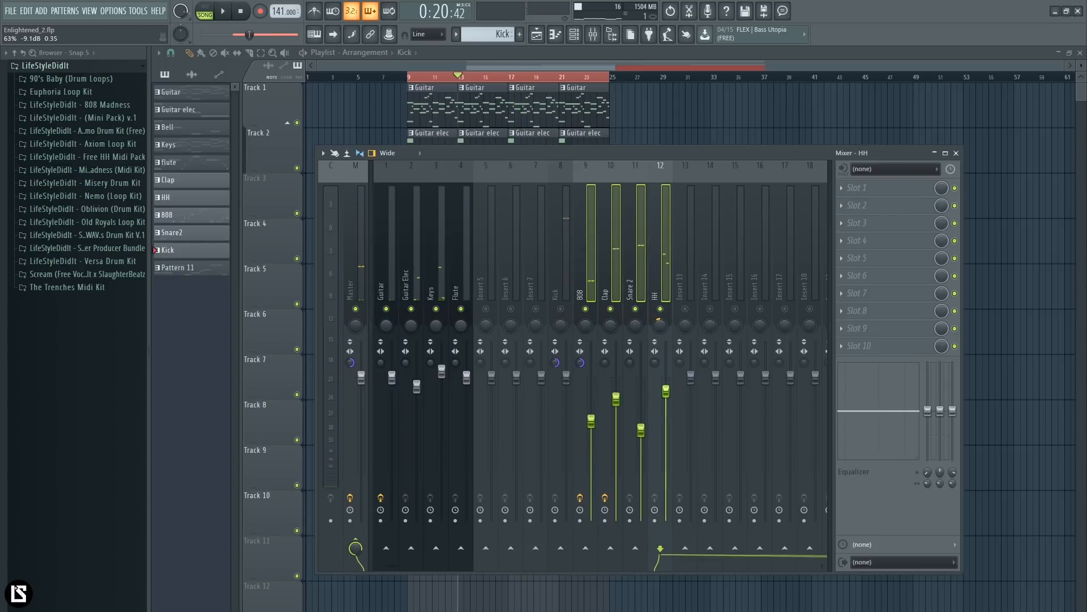
pyautogui.scroll(-2, 380, 283)
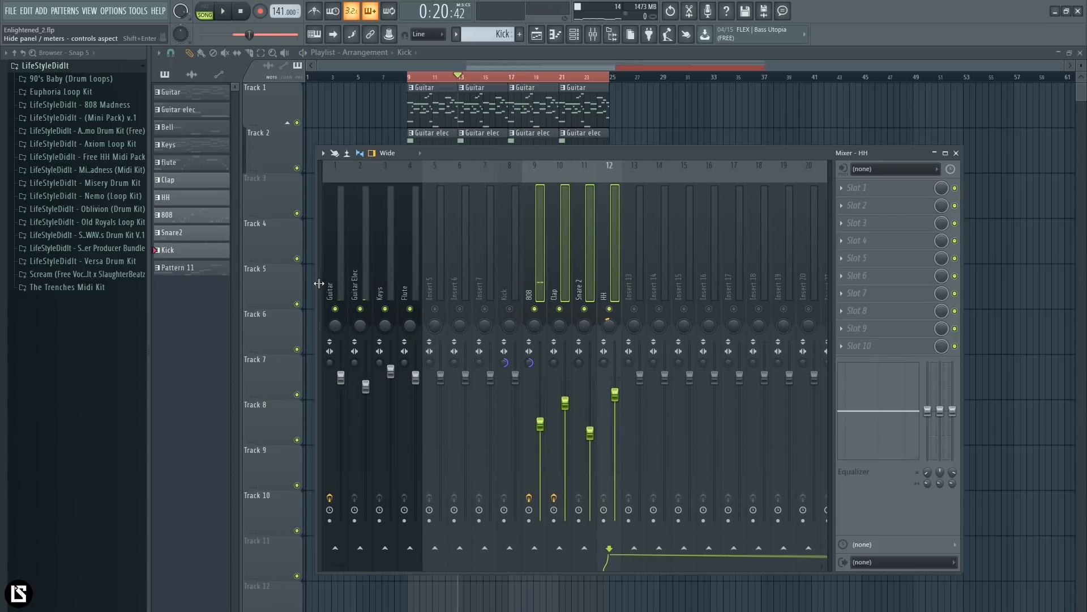
pyautogui.scroll(2, 340, 280)
# Play the beat and boost band 3 of the Guitar's parametric EQ by about 12.8 dB near 282 Hz
pyautogui.click(386, 273)
pyautogui.press('space')
pyautogui.click(901, 206)
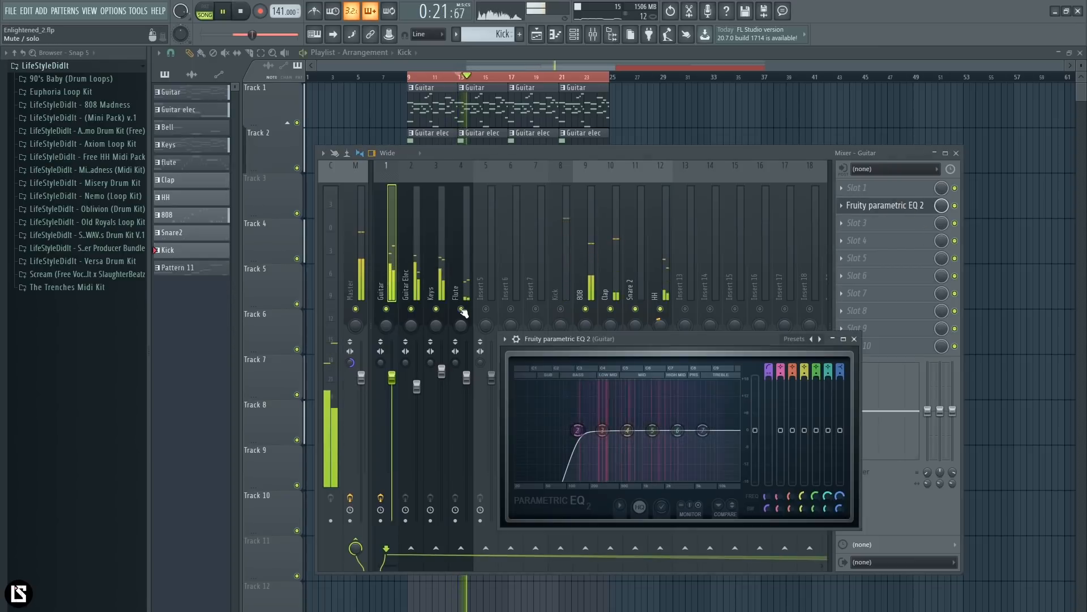
pyautogui.moveTo(603, 431); pyautogui.dragTo(604, 397)
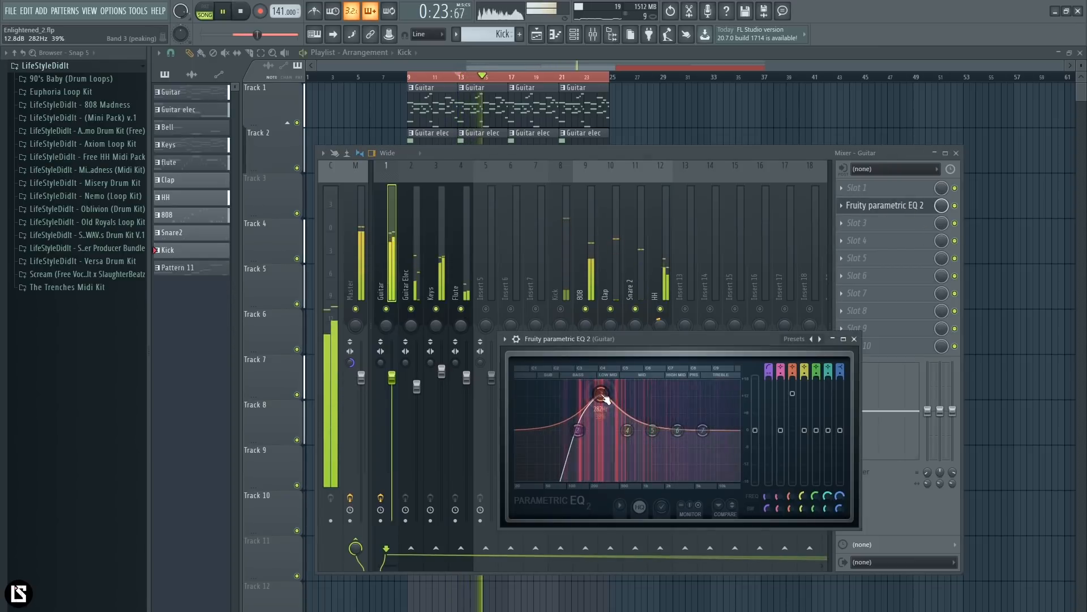
# Mute the drums during playback so that only Guitar, Guitar Elec, Keys and Flute are heard
pyautogui.click(411, 311)
pyautogui.click(436, 311)
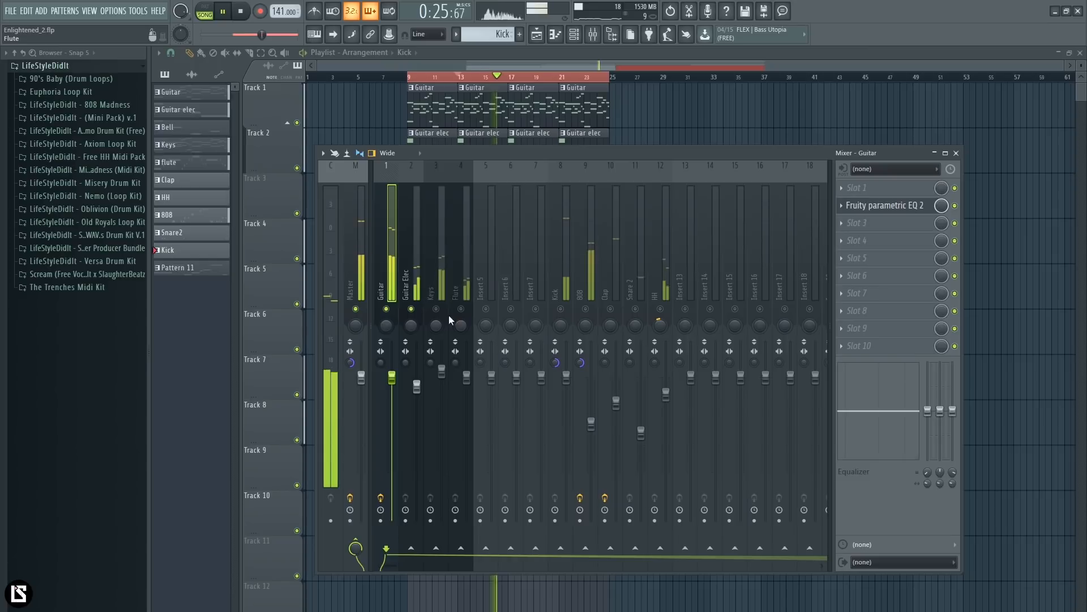
pyautogui.click(460, 311)
# Pull band 3 of the Guitar's parametric EQ down to a slight low-mid cut, stop playback, and close the EQ
pyautogui.click(886, 209)
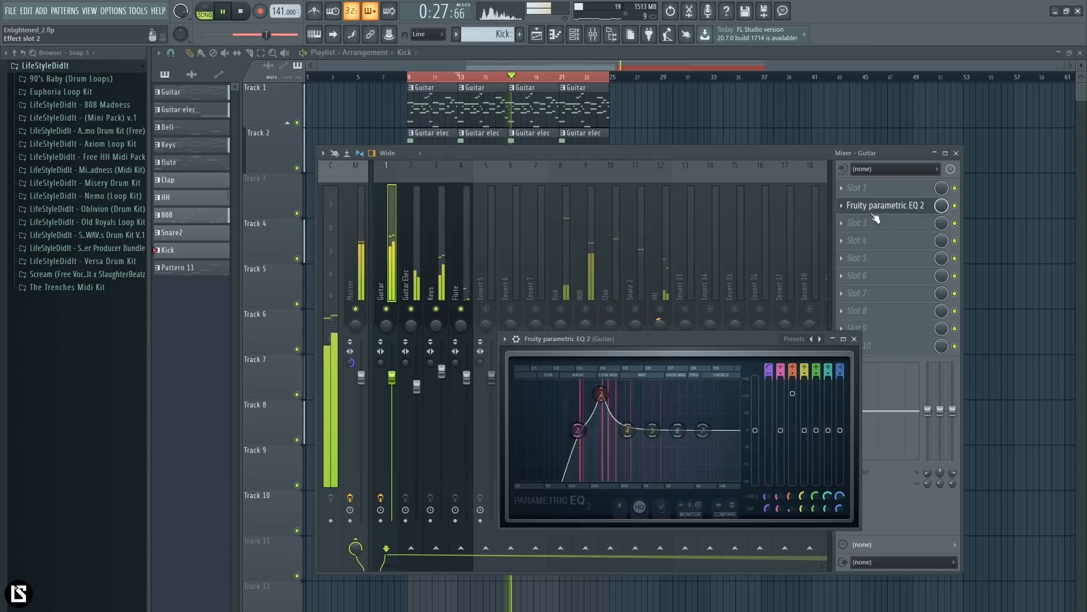
pyautogui.moveTo(603, 394); pyautogui.dragTo(602, 441)
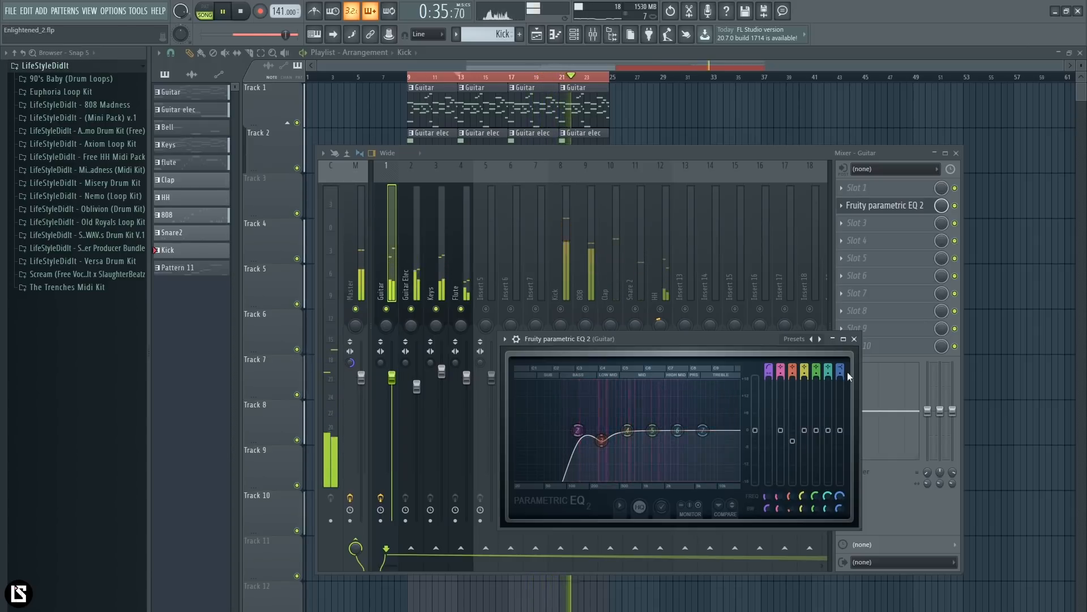
pyautogui.press('space')
pyautogui.click(854, 338)
# Audition the Guitar Elec within the melody, and solo the Keys briefly to hear them on their own
pyautogui.moveTo(583, 154); pyautogui.dragTo(583, 145)
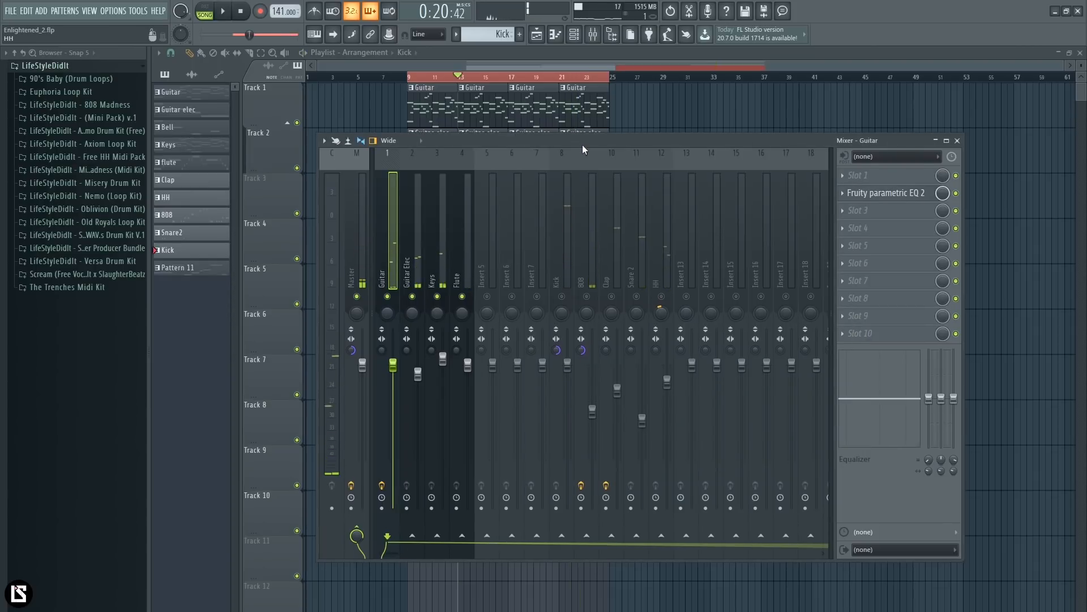
pyautogui.click(416, 241)
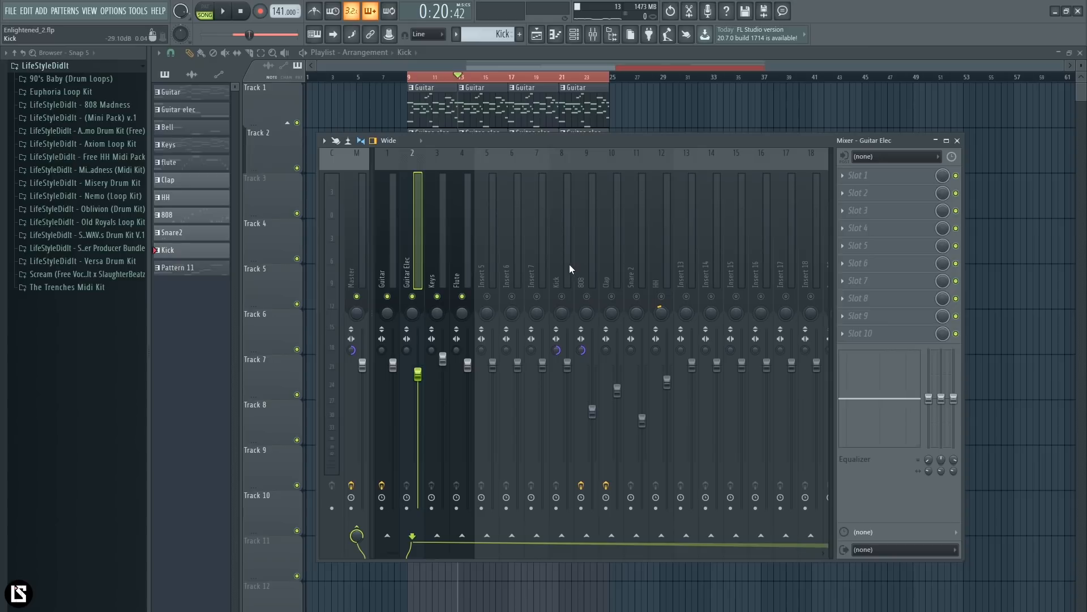
pyautogui.press('space')
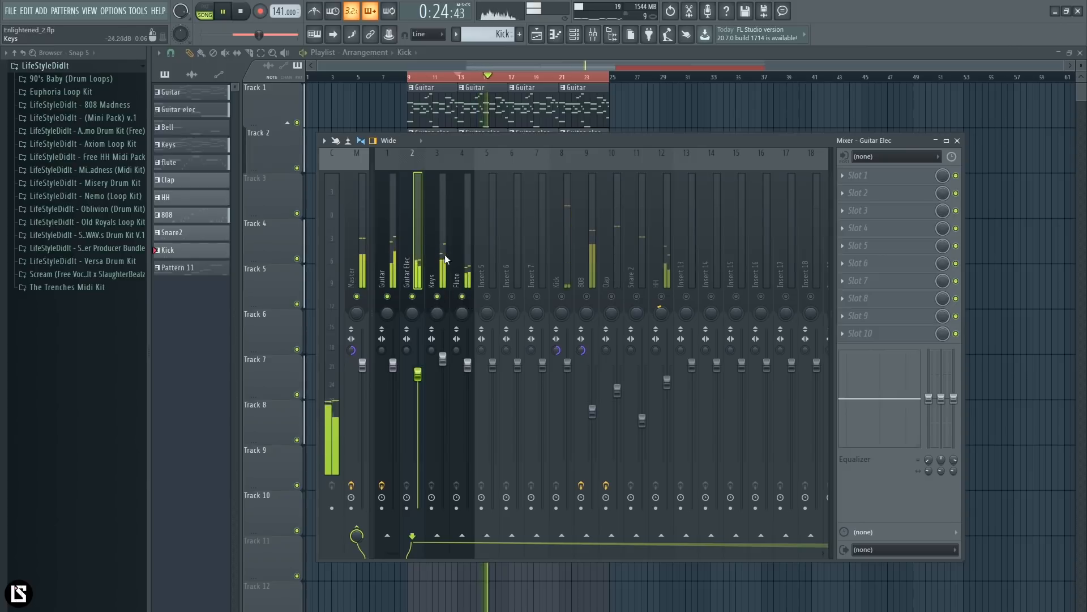
pyautogui.click(443, 287)
pyautogui.press('space')
pyautogui.press('space')
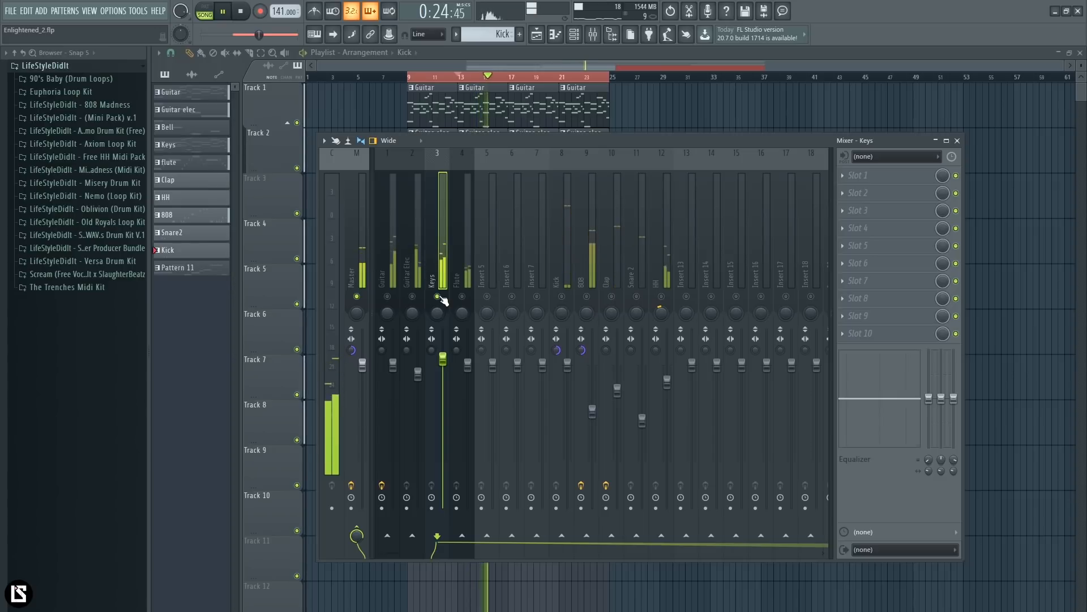
pyautogui.press('space')
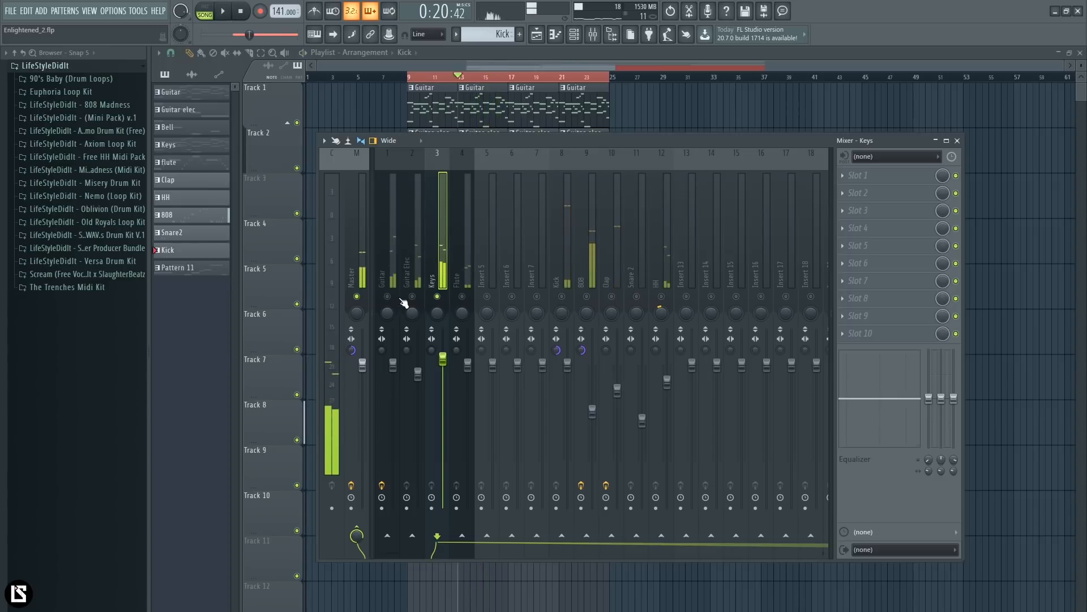
pyautogui.press('space')
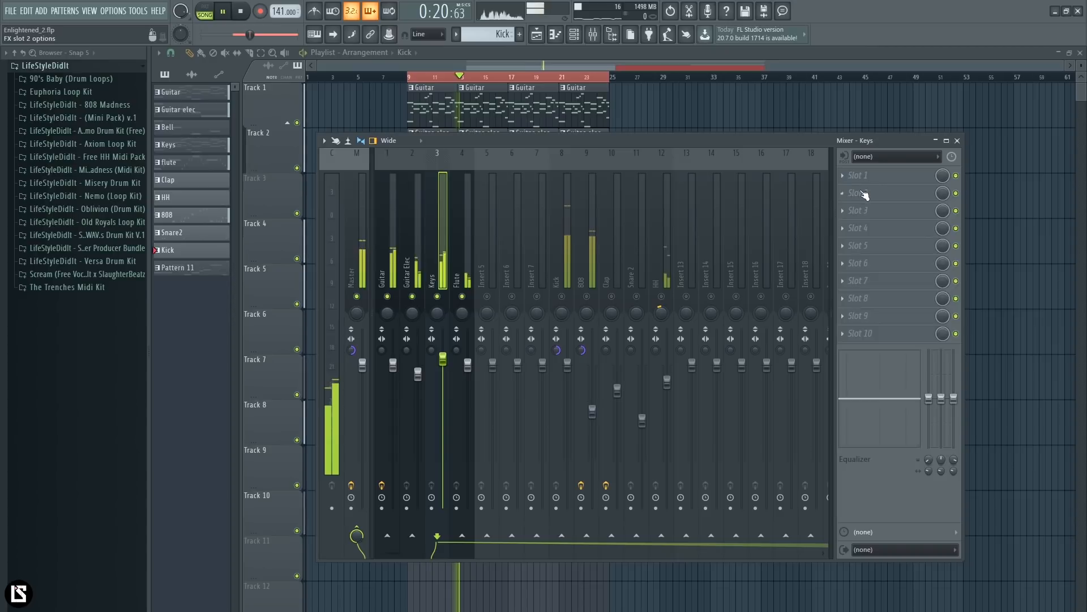
# Load Fruity parametric EQ 2 in slot 2 of the Keys track and pull band 1 down to cut the lows
pyautogui.click(859, 194)
pyautogui.click(883, 284)
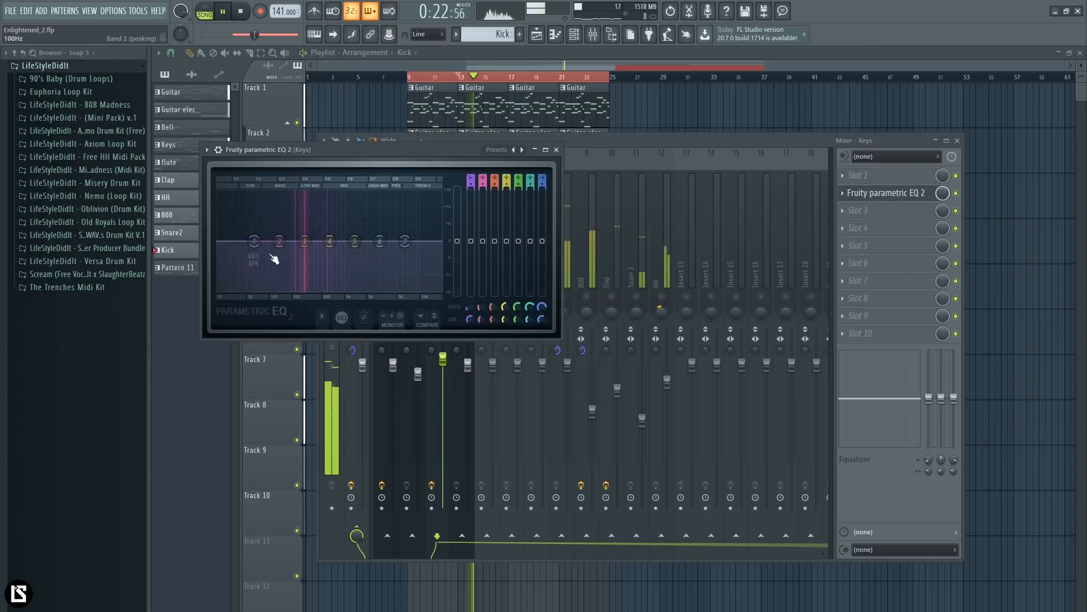
pyautogui.moveTo(254, 241); pyautogui.dragTo(275, 297)
pyautogui.press('space')
pyautogui.moveTo(340, 149); pyautogui.dragTo(437, 202)
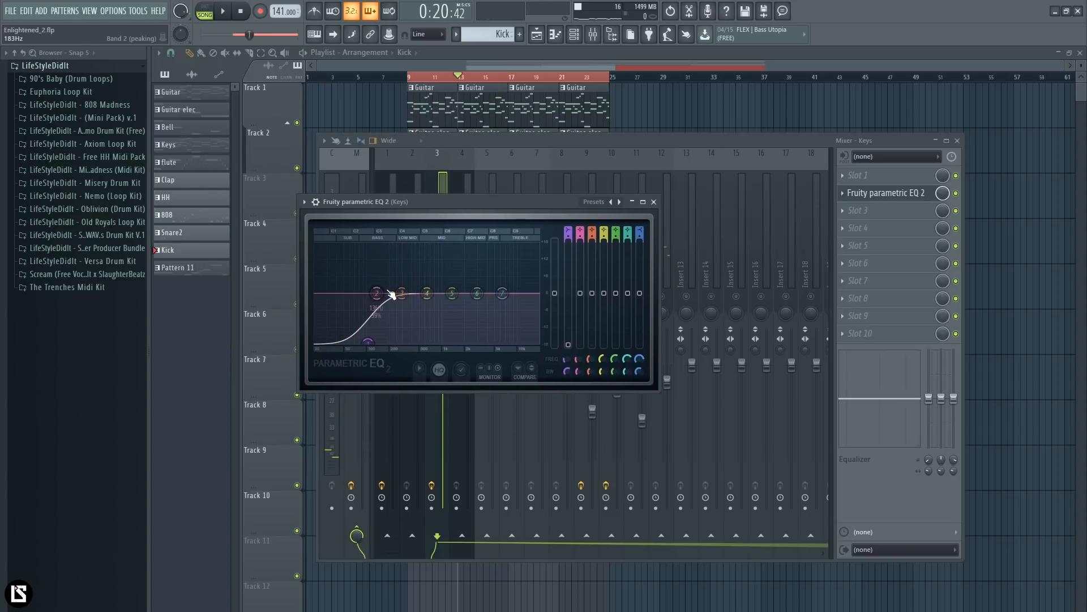
# Narrow band 3 of the Keys EQ and boost it by 18 dB around 304 Hz during playback
pyautogui.press('space')
pyautogui.moveTo(405, 297); pyautogui.dragTo(408, 253)
pyautogui.scroll(-10, 406, 259)
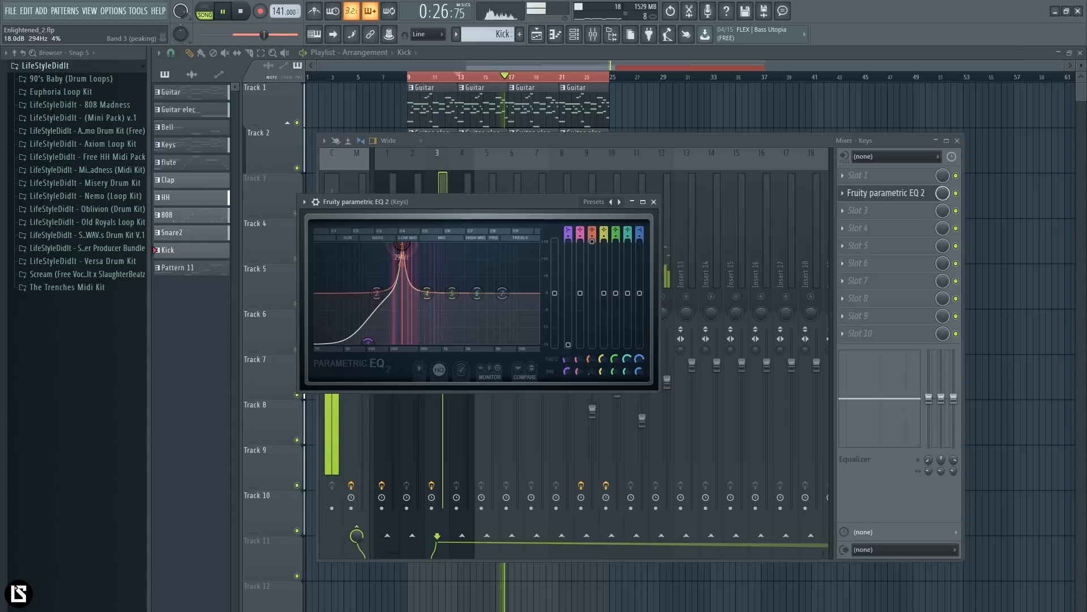
pyautogui.press('space')
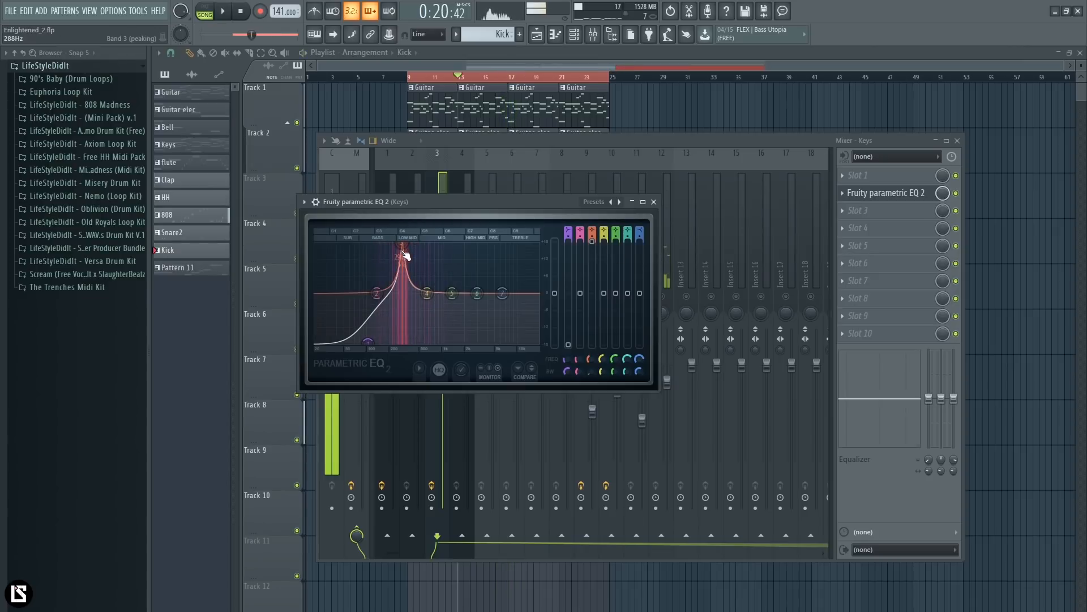
pyautogui.press('space')
pyautogui.moveTo(406, 248); pyautogui.dragTo(401, 244)
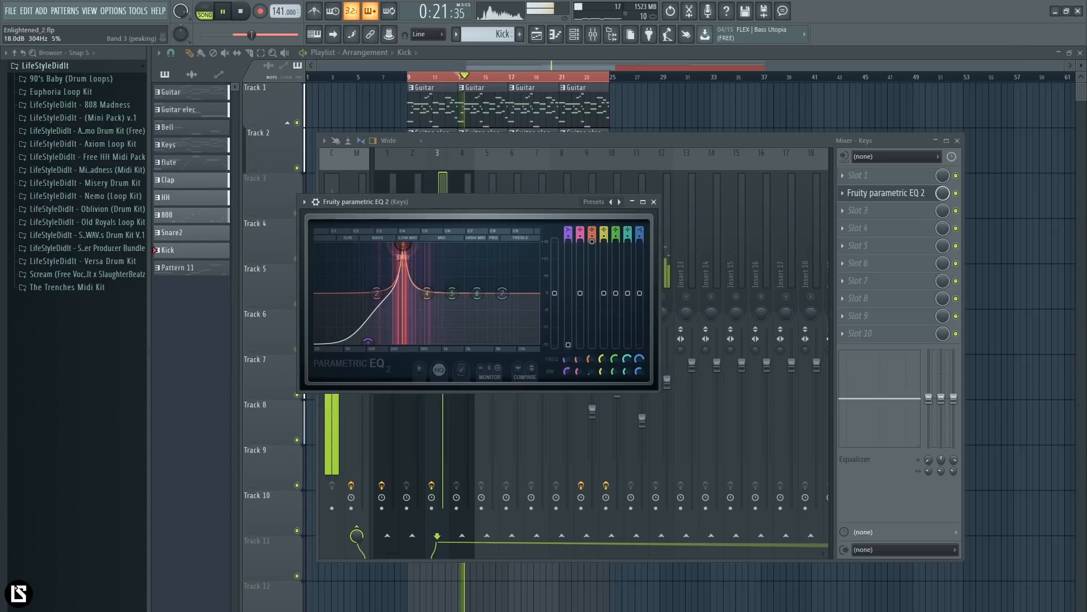
# Set band 3 of the Keys EQ to a cut of about -5.1 dB at 304 Hz, and close the EQ
pyautogui.moveTo(592, 242); pyautogui.dragTo(592, 274)
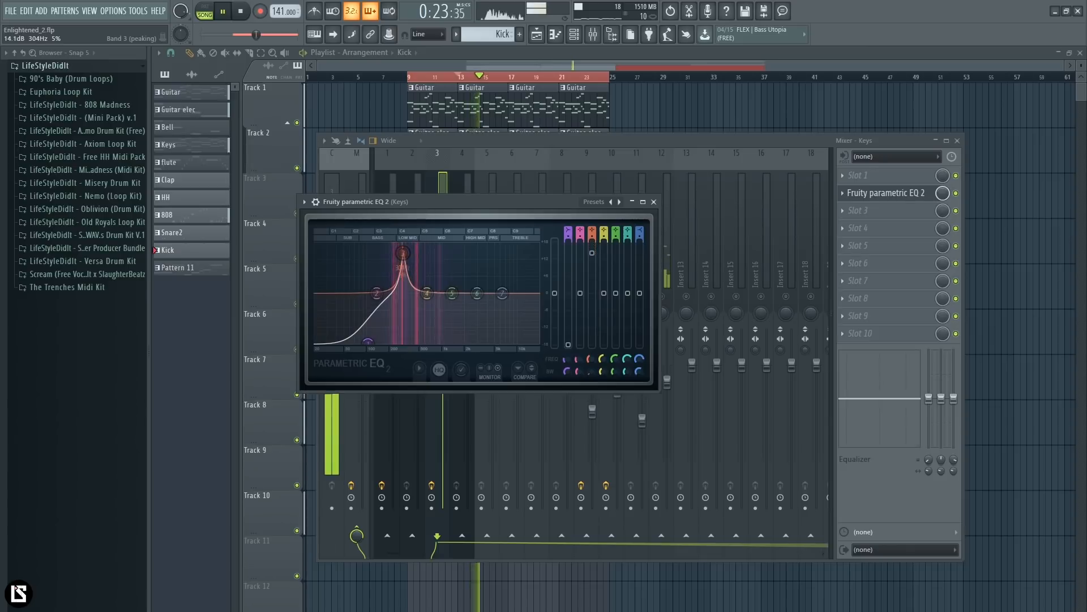
pyautogui.moveTo(403, 273); pyautogui.dragTo(402, 307)
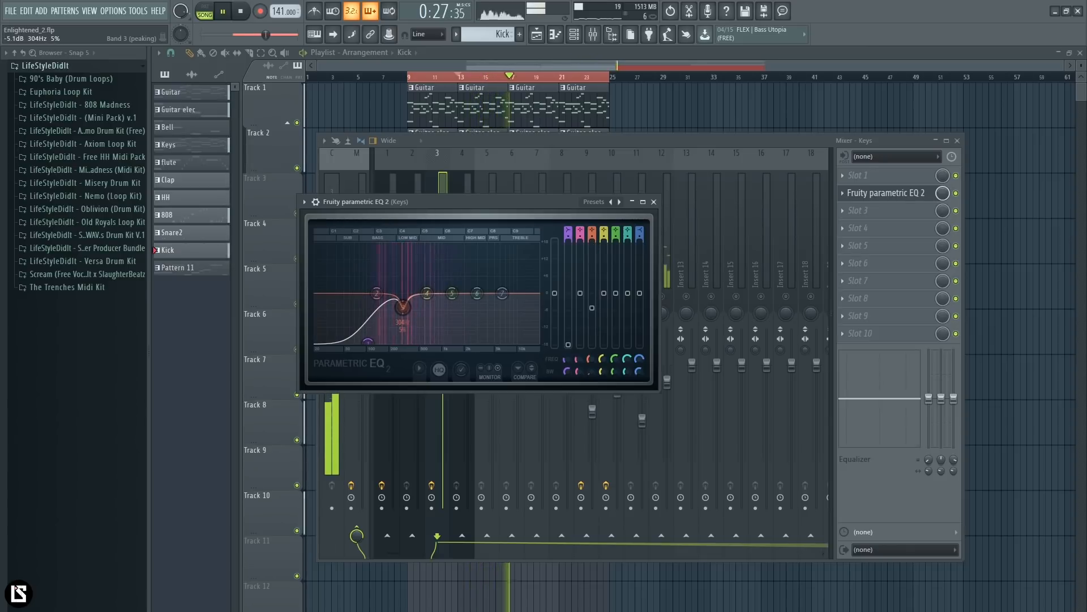
pyautogui.click(654, 202)
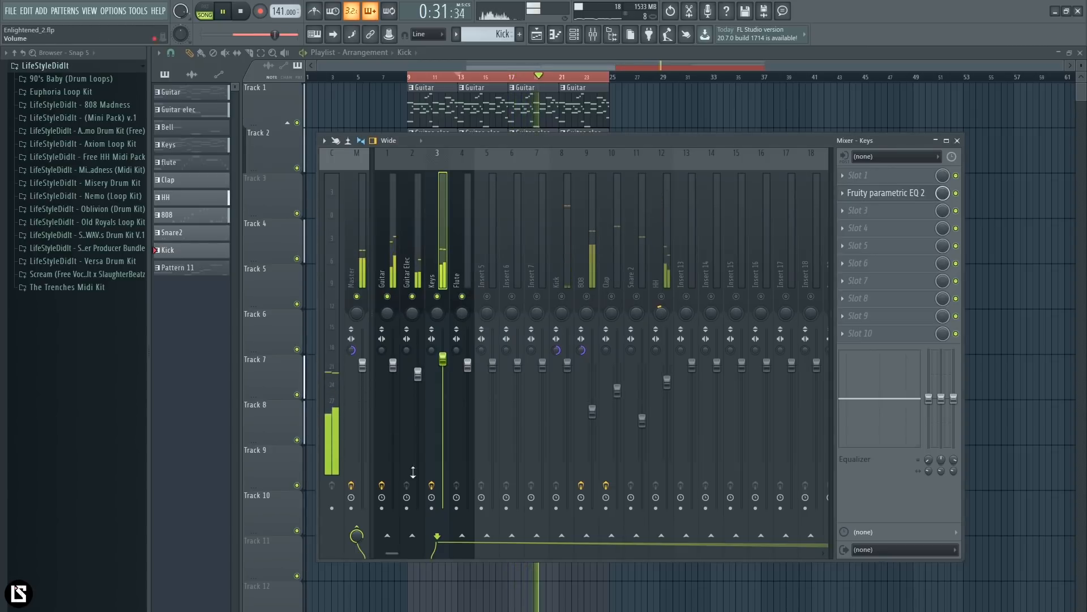
# Bypass and re-enable the Guitar and Keys track effects to compare the melody without and with EQ, and stop playback
pyautogui.click(382, 485)
pyautogui.click(432, 485)
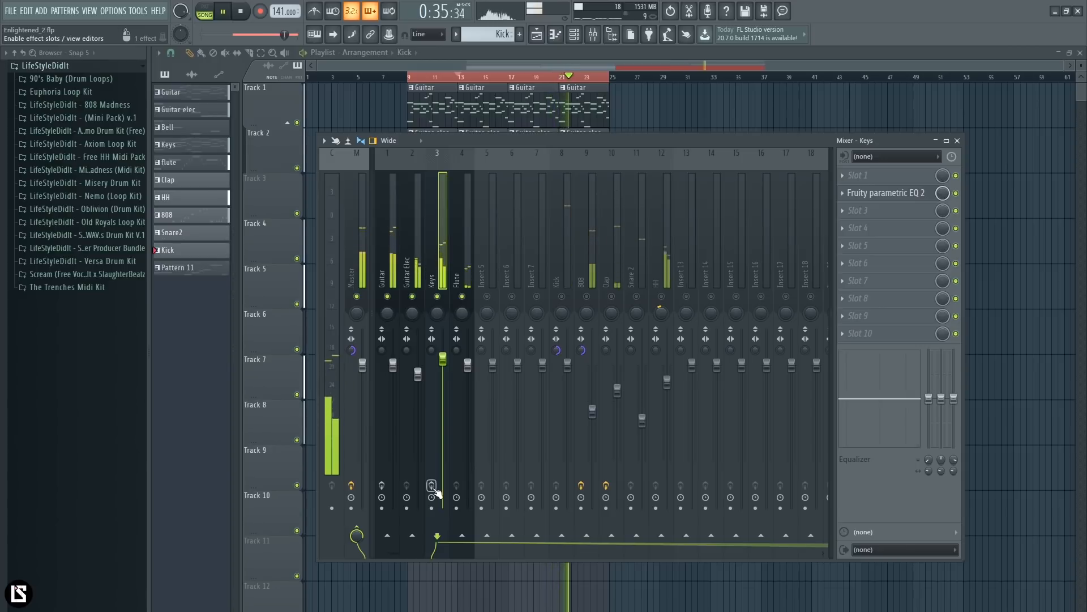
pyautogui.click(432, 486)
pyautogui.click(382, 486)
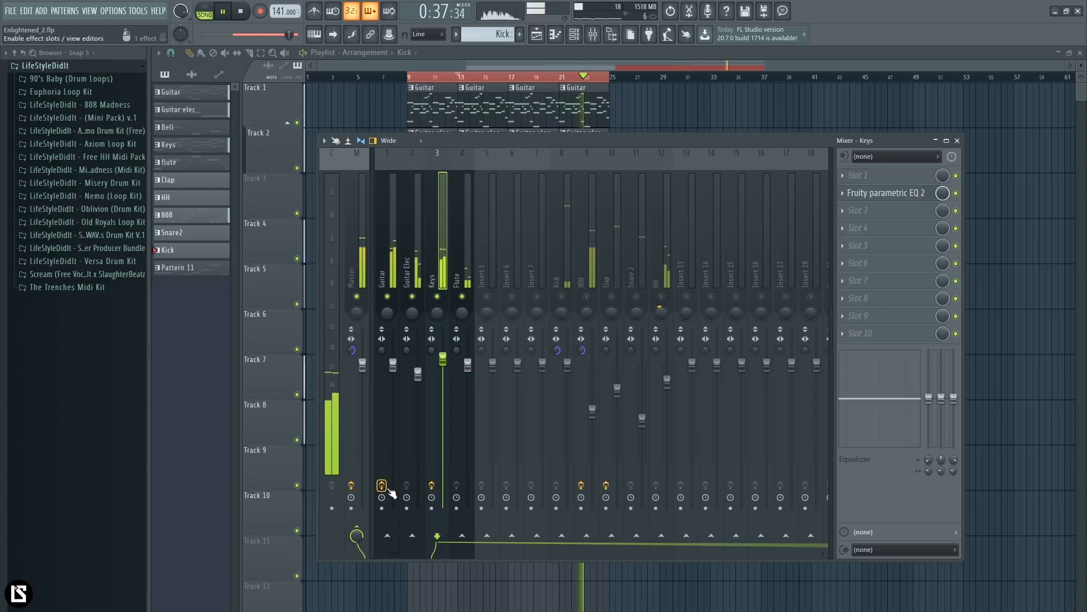
pyautogui.press('space')
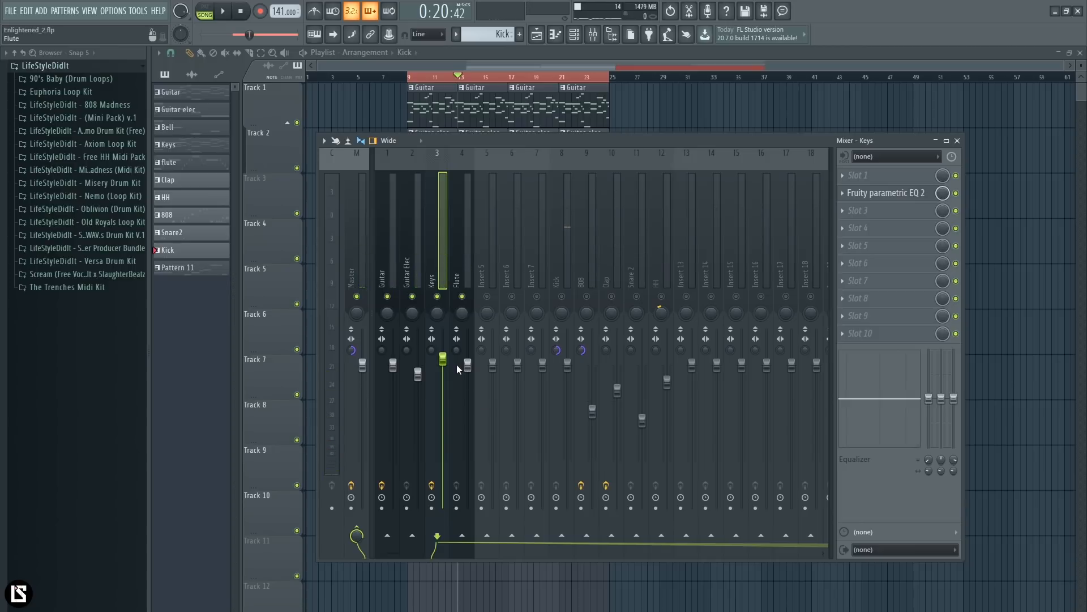
# Load Fruity parametric EQ 2 in slot 2 of the Flute track while the melody plays
pyautogui.click(467, 234)
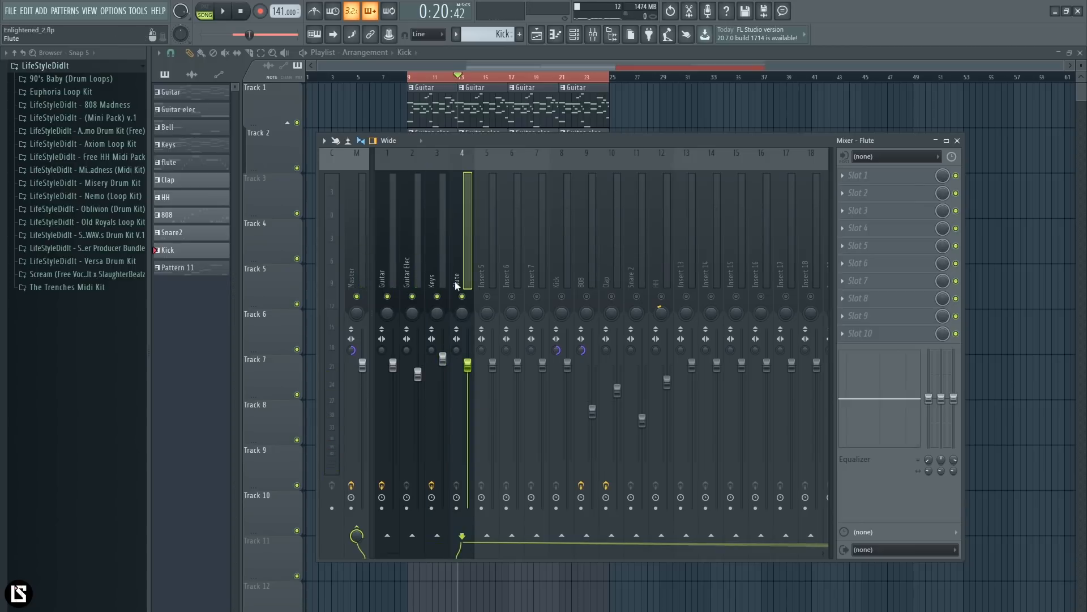
pyautogui.press('space')
pyautogui.click(846, 216)
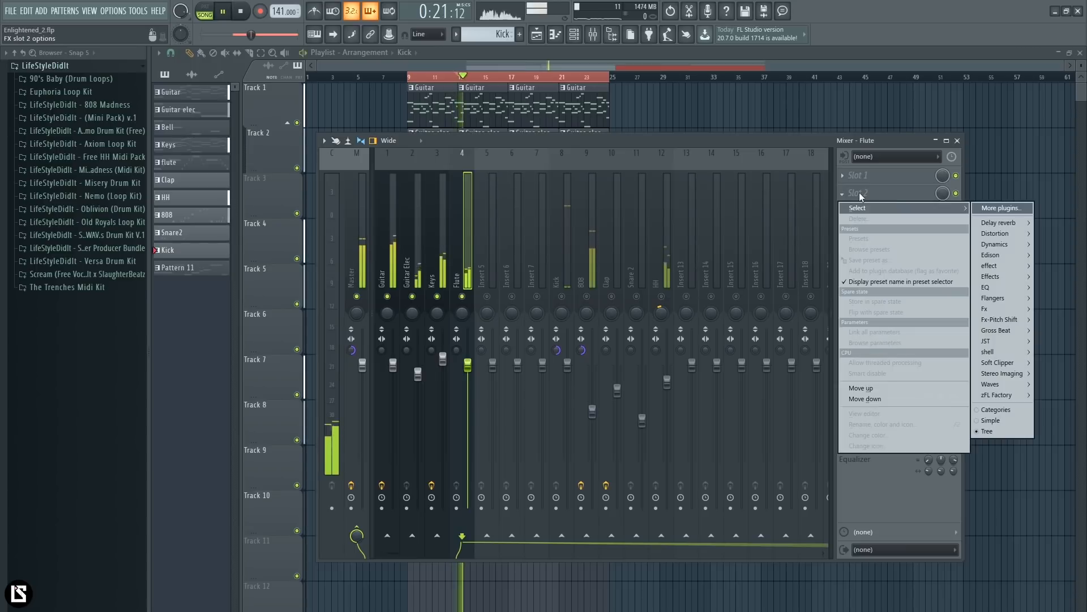
pyautogui.click(1003, 284)
pyautogui.moveTo(335, 182); pyautogui.dragTo(511, 246)
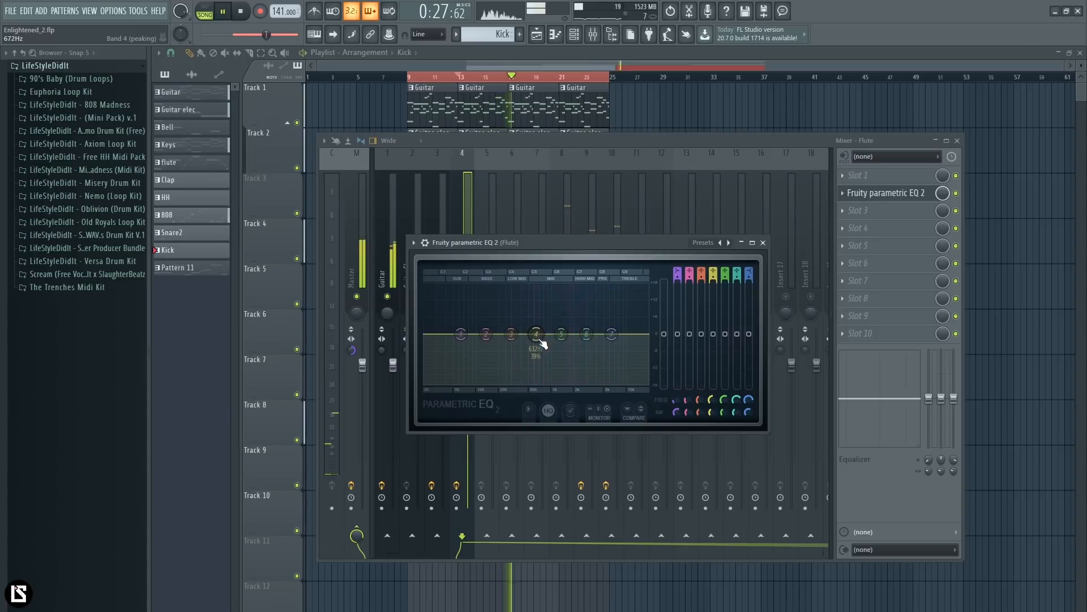
# Boost band 6 of the Flute EQ by about 17.5 dB around 4644 Hz with a 19% bandwidth, auditioning it with playback
pyautogui.press('space')
pyautogui.moveTo(520, 245); pyautogui.dragTo(525, 271)
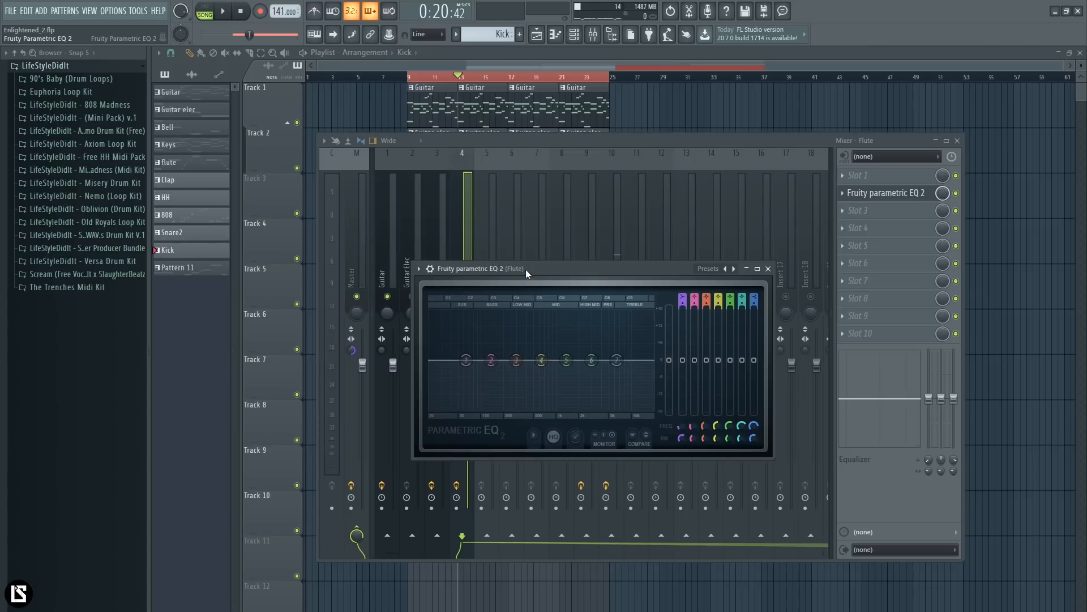
pyautogui.moveTo(525, 270); pyautogui.dragTo(552, 266)
pyautogui.moveTo(621, 359); pyautogui.dragTo(646, 313)
pyautogui.press('space')
pyautogui.scroll(-6, 645, 317)
pyautogui.press('space')
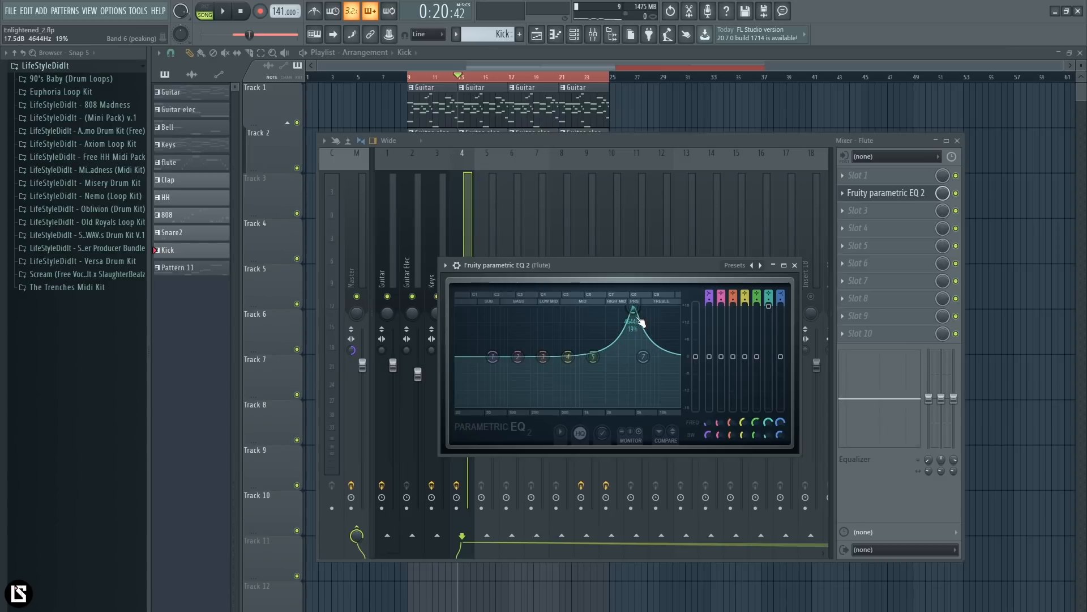
# Reduce band 6 of the Flute EQ to a gentle boost and widen its bandwidth while the melody plays
pyautogui.moveTo(641, 279); pyautogui.dragTo(697, 280)
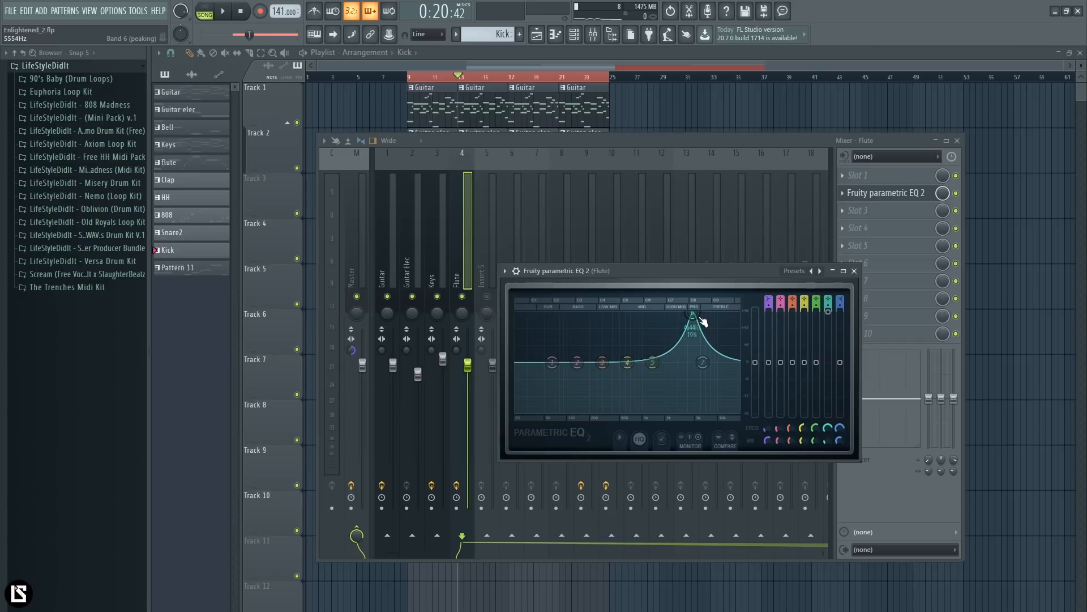
pyautogui.press('space')
pyautogui.moveTo(701, 321); pyautogui.dragTo(704, 326)
pyautogui.scroll(5, 706, 317)
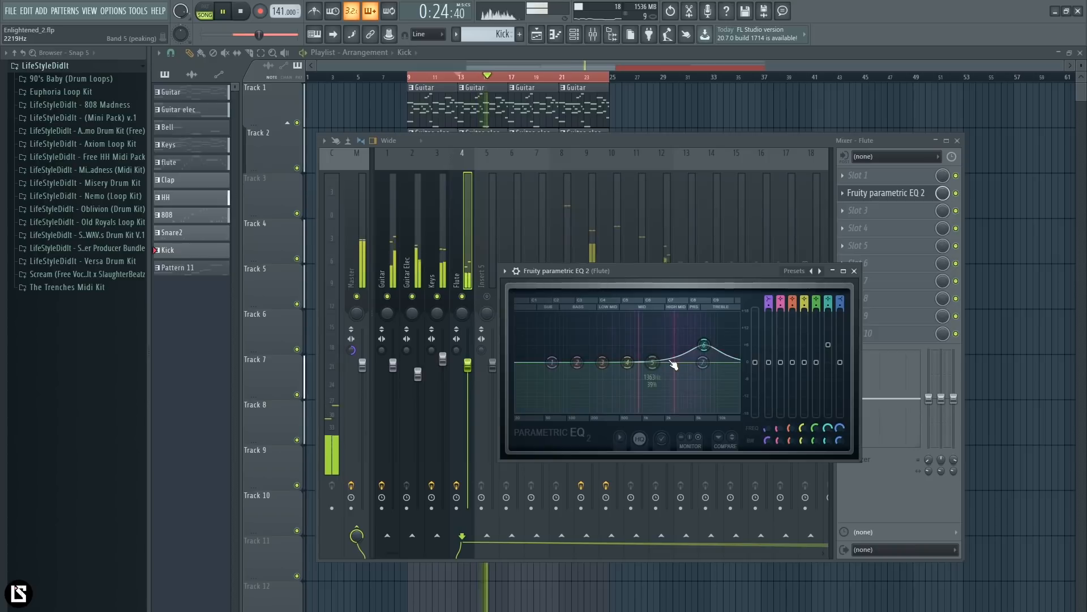
# Cut the Flute's low end by pulling band 1 fully down around 484 Hz, audition it, and close the EQ
pyautogui.moveTo(546, 372); pyautogui.dragTo(623, 410)
pyautogui.press('space')
pyautogui.press('space')
pyautogui.press('space')
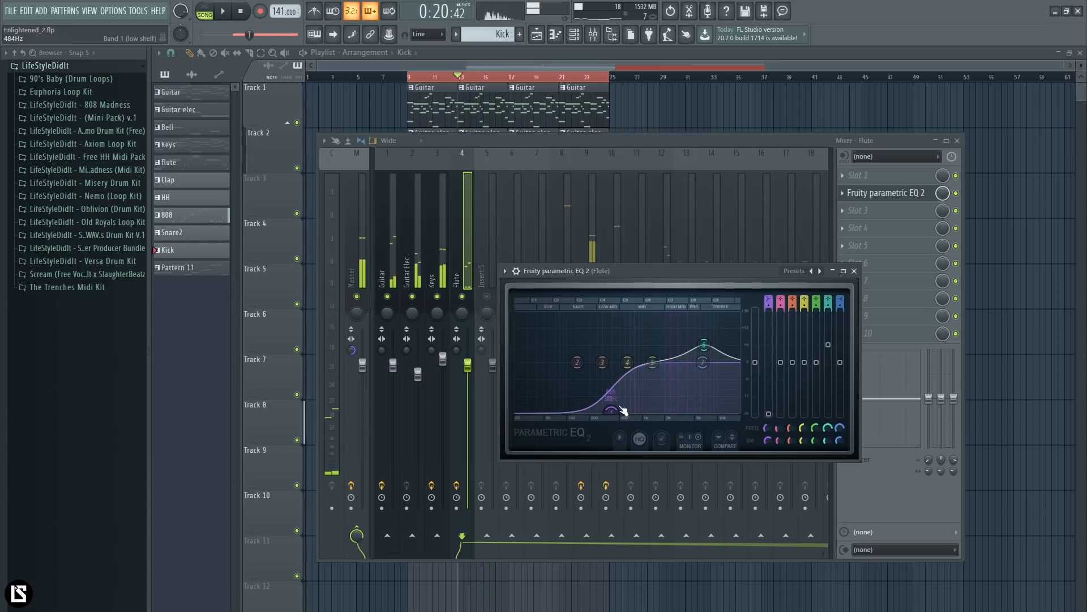
pyautogui.click(854, 271)
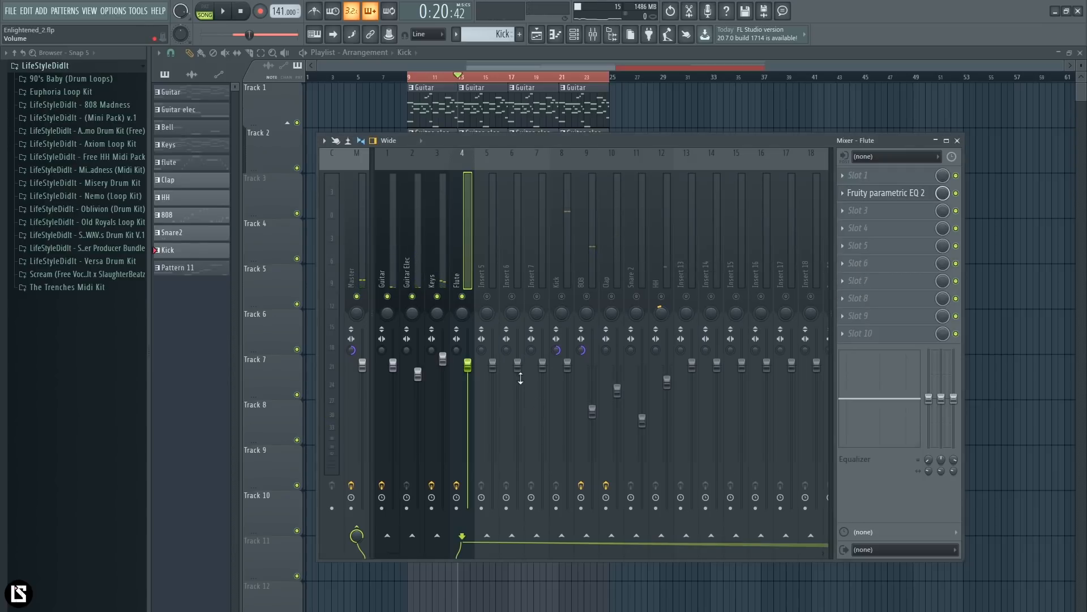
# Reset the Master track's stereo separation during playback, and stop playback
pyautogui.rightClick(352, 351)
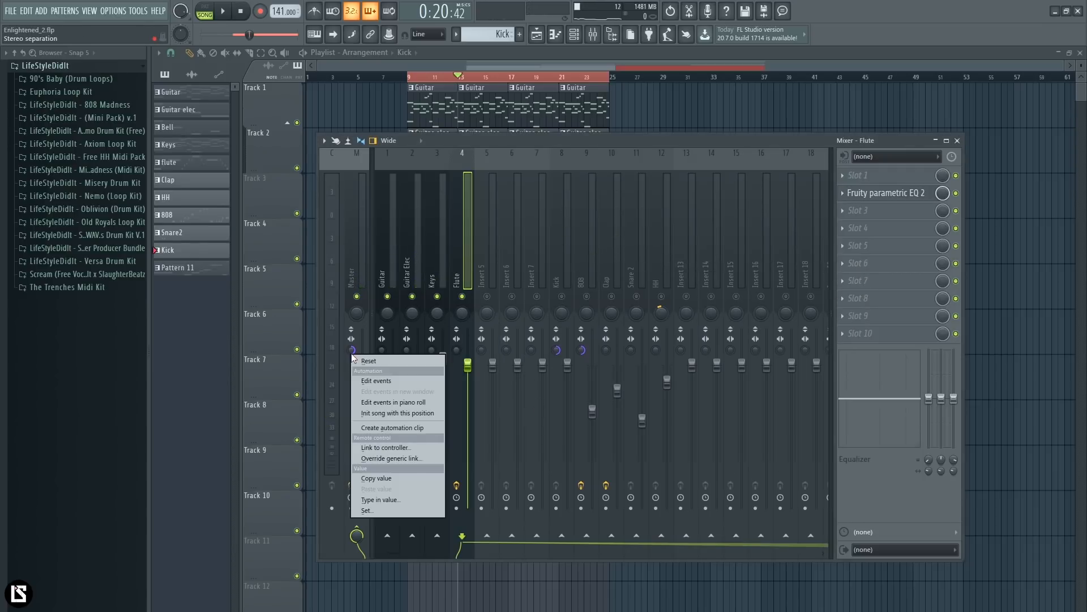
pyautogui.click(354, 260)
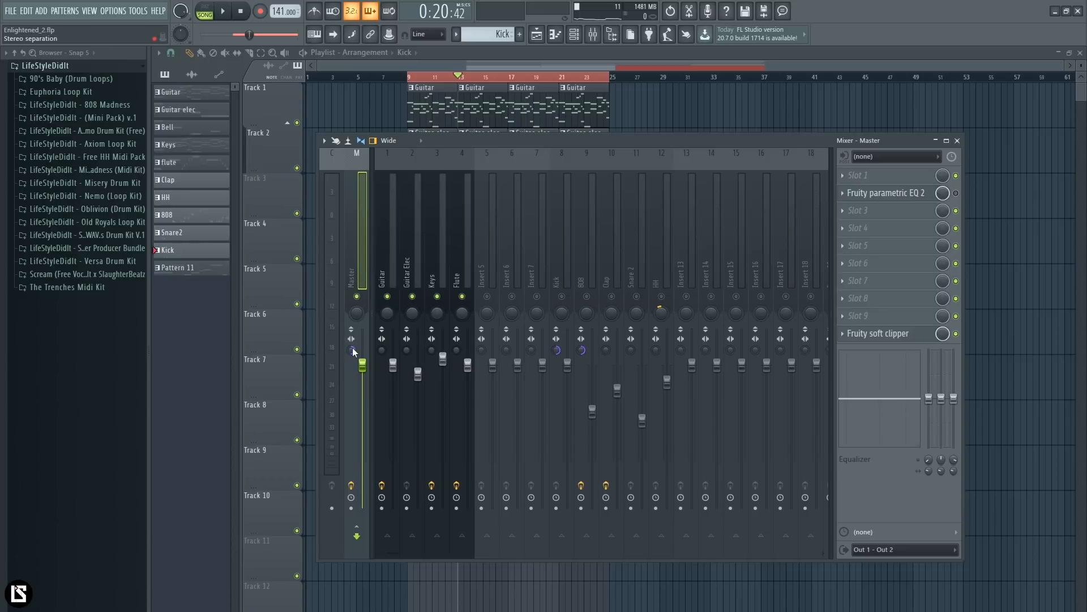
pyautogui.press('space')
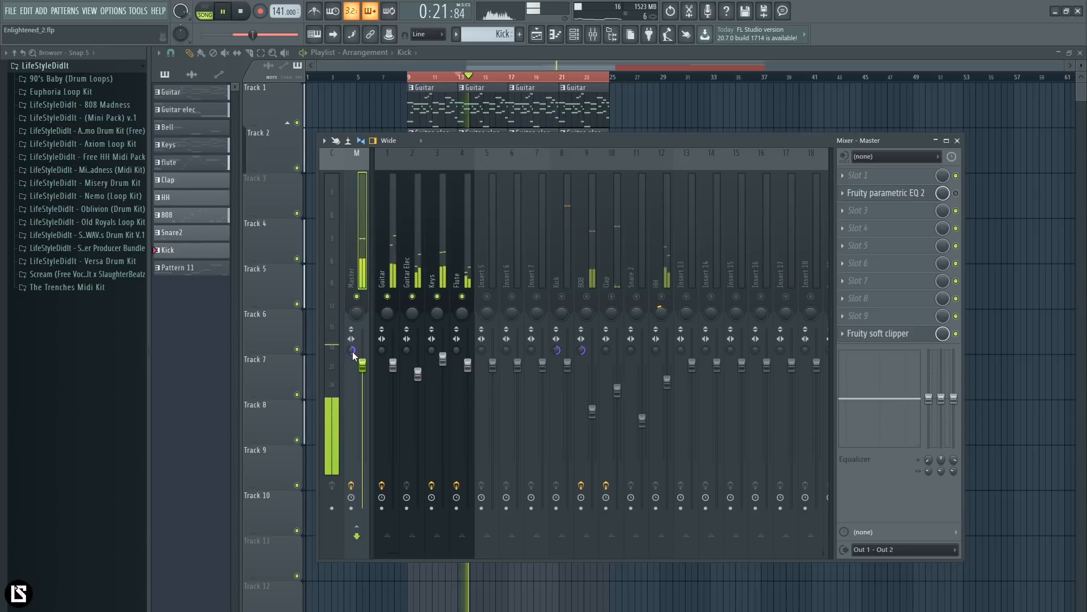
pyautogui.rightClick(352, 352)
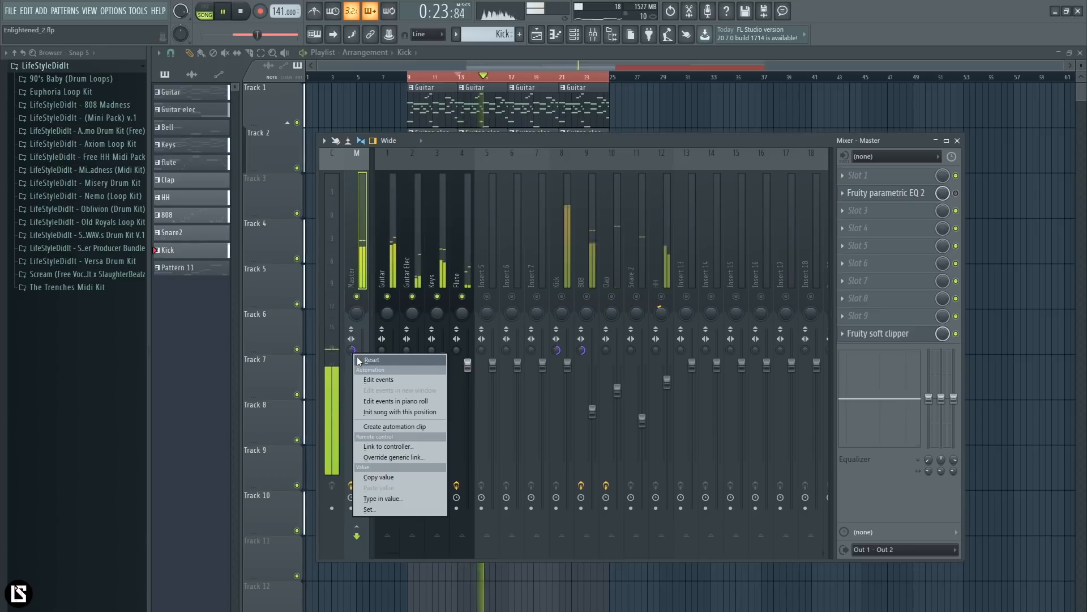
pyautogui.click(360, 365)
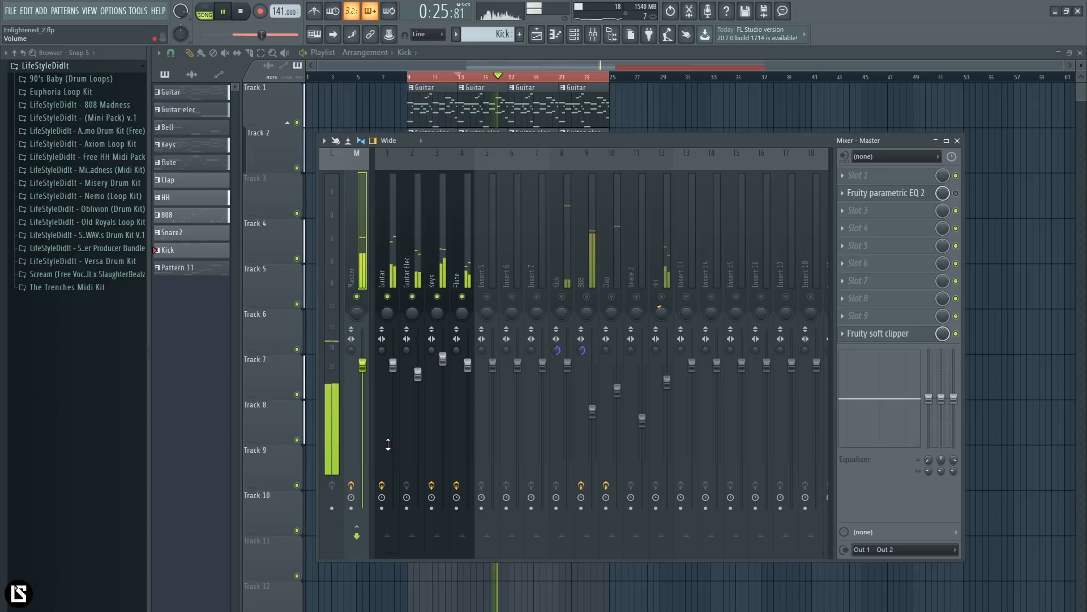
pyautogui.press('space')
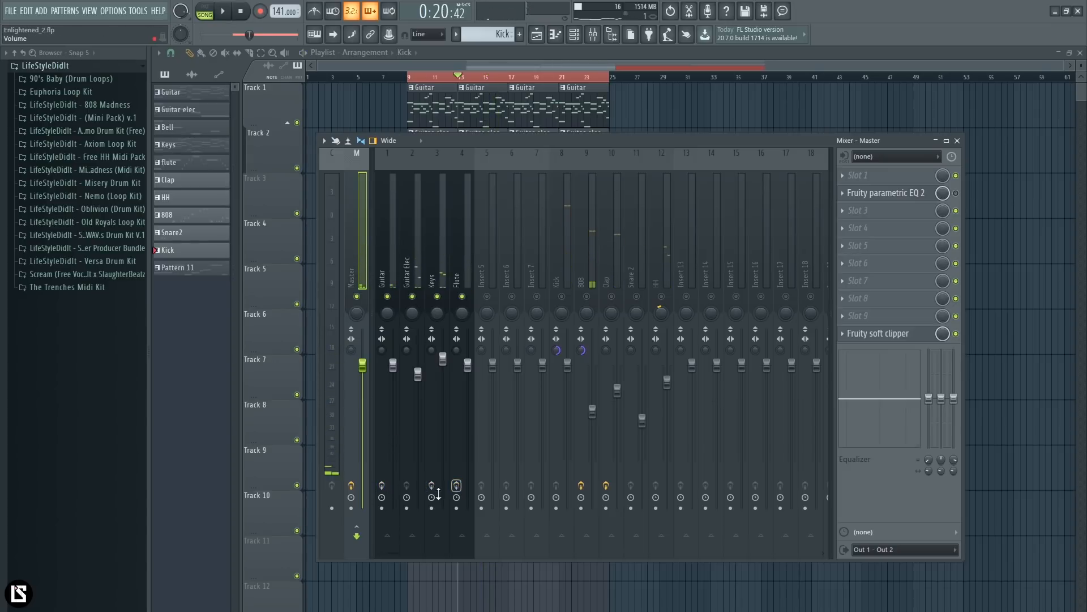
# Unmute the drum and 808 tracks during playback, and re-enable the Guitar, Keys and Flute track effects to compare the mix
pyautogui.press('space')
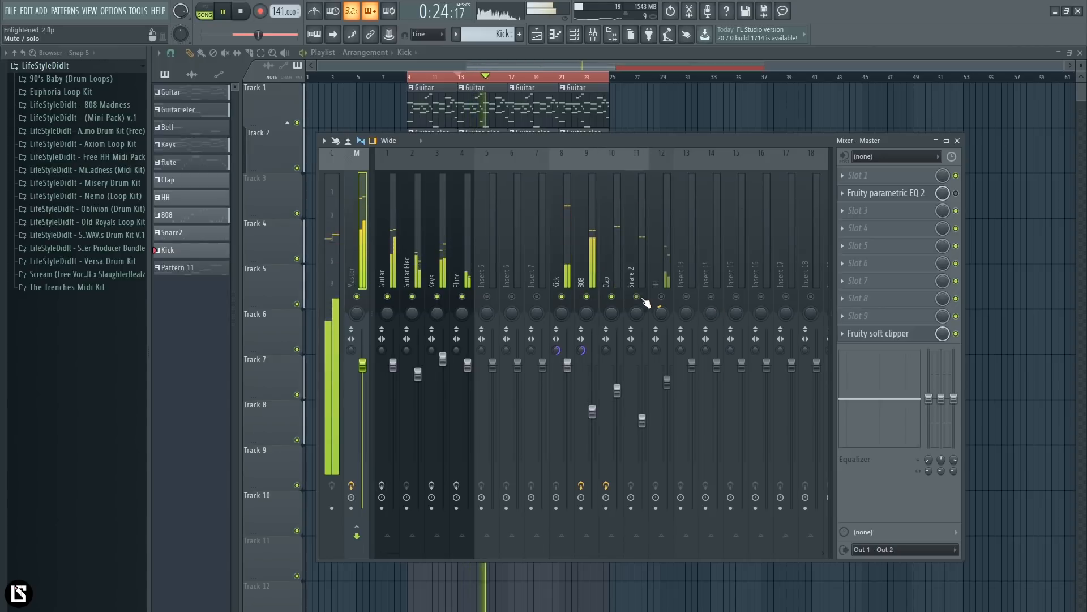
pyautogui.moveTo(640, 299); pyautogui.dragTo(662, 297)
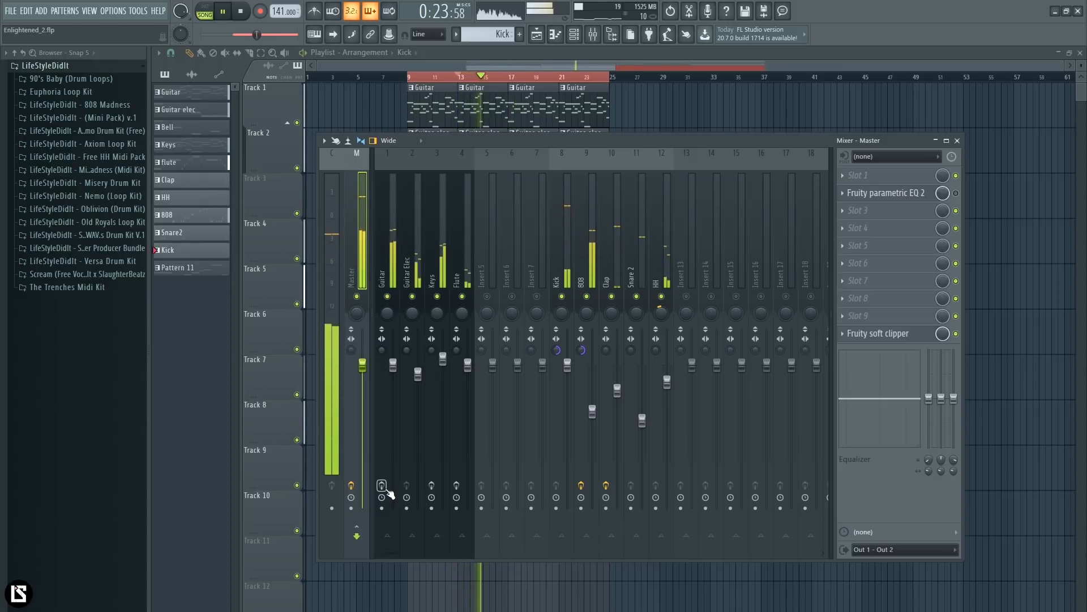
pyautogui.click(382, 486)
pyautogui.click(431, 485)
pyautogui.click(457, 486)
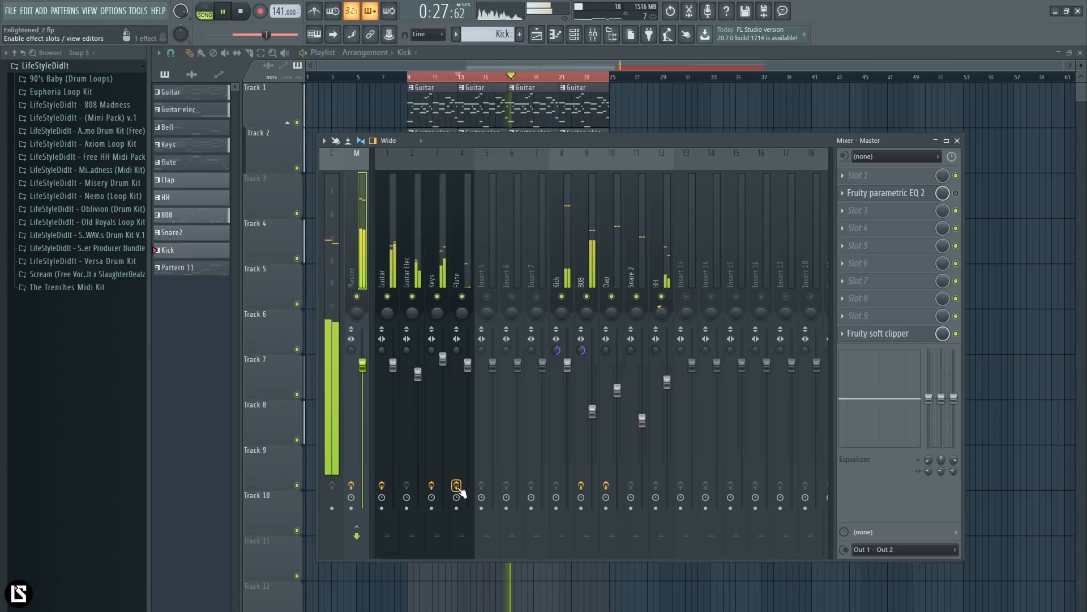
pyautogui.press('space')
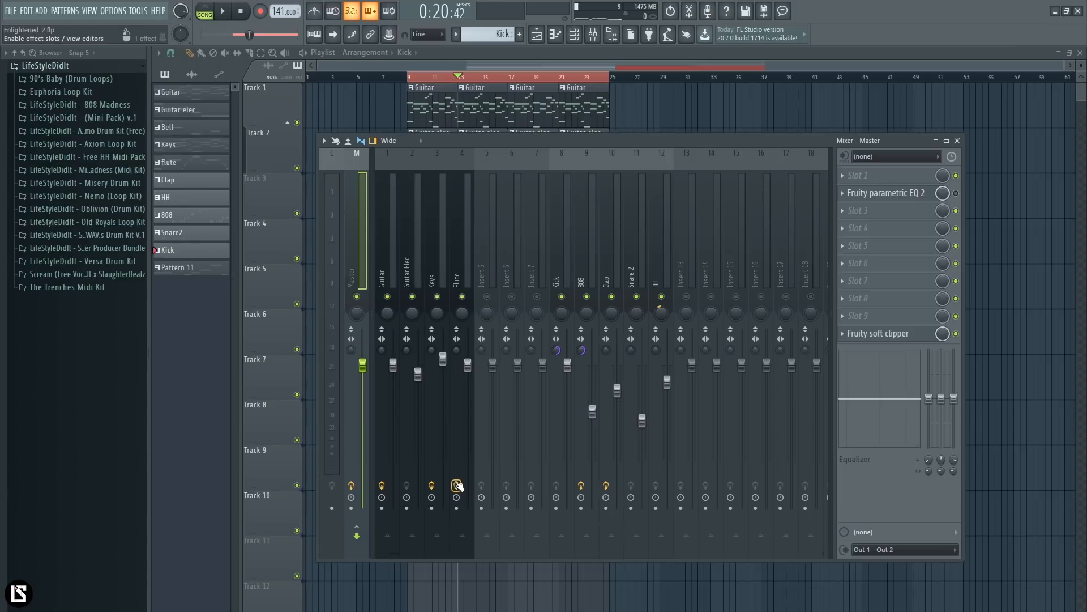
# Select the Guitar track and play the full beat to hear the mix with the melody EQs enabled
pyautogui.click(392, 253)
pyautogui.press('space')
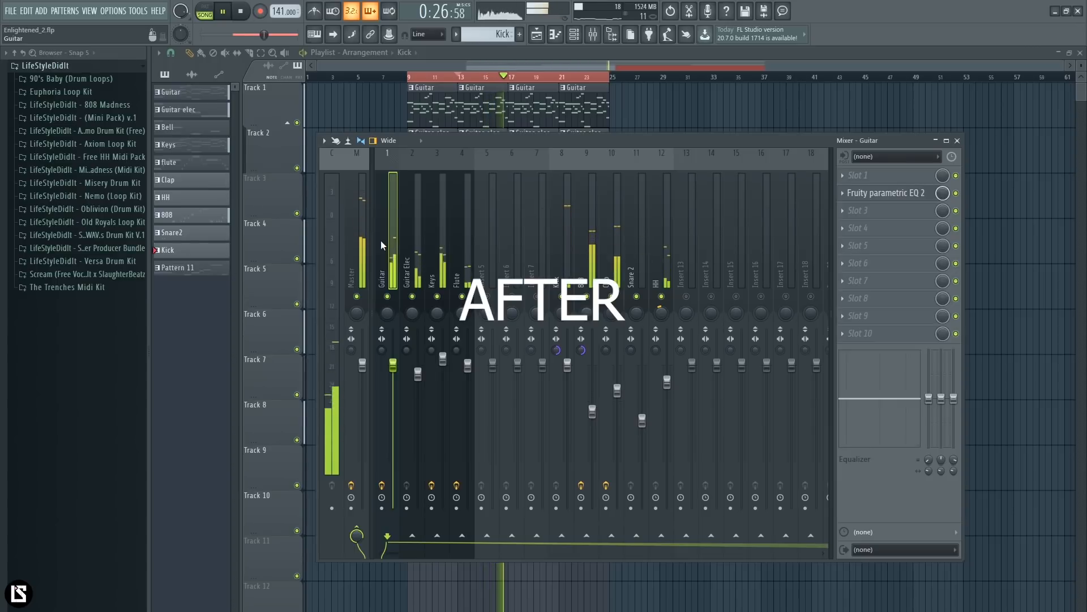
pyautogui.press('space')
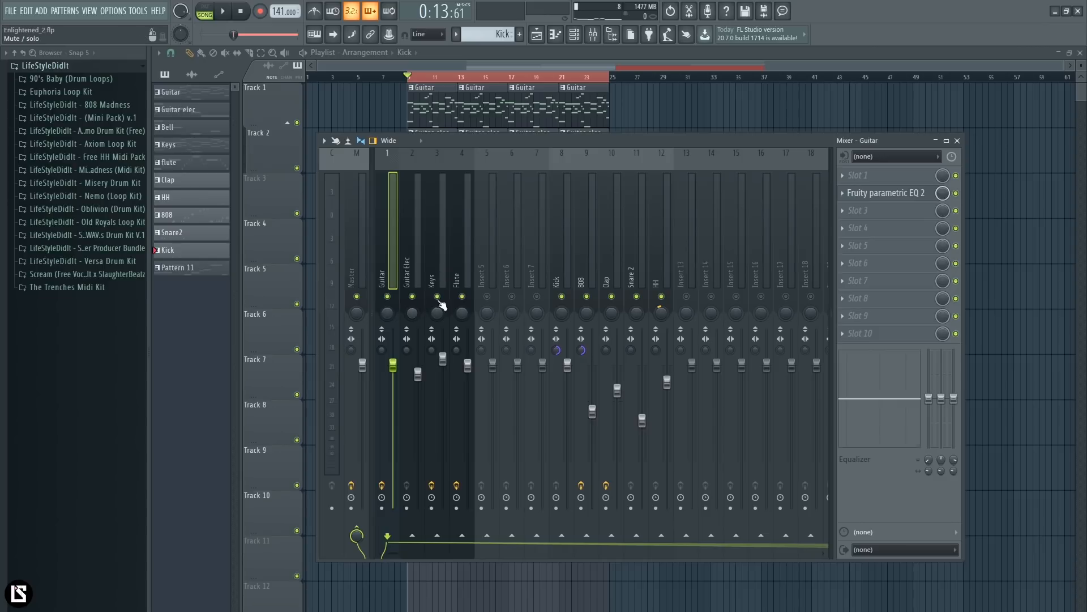
# Open the Flute track's EQ and lower its main level to about -2.4 dB
pyautogui.click(462, 263)
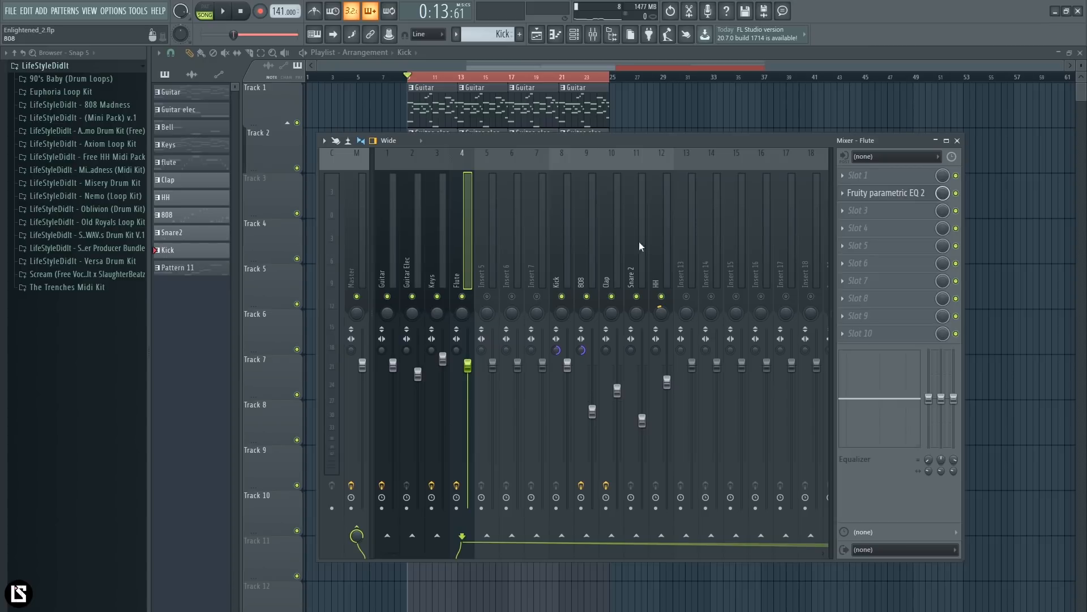
pyautogui.click(906, 197)
pyautogui.moveTo(703, 344); pyautogui.dragTo(705, 343)
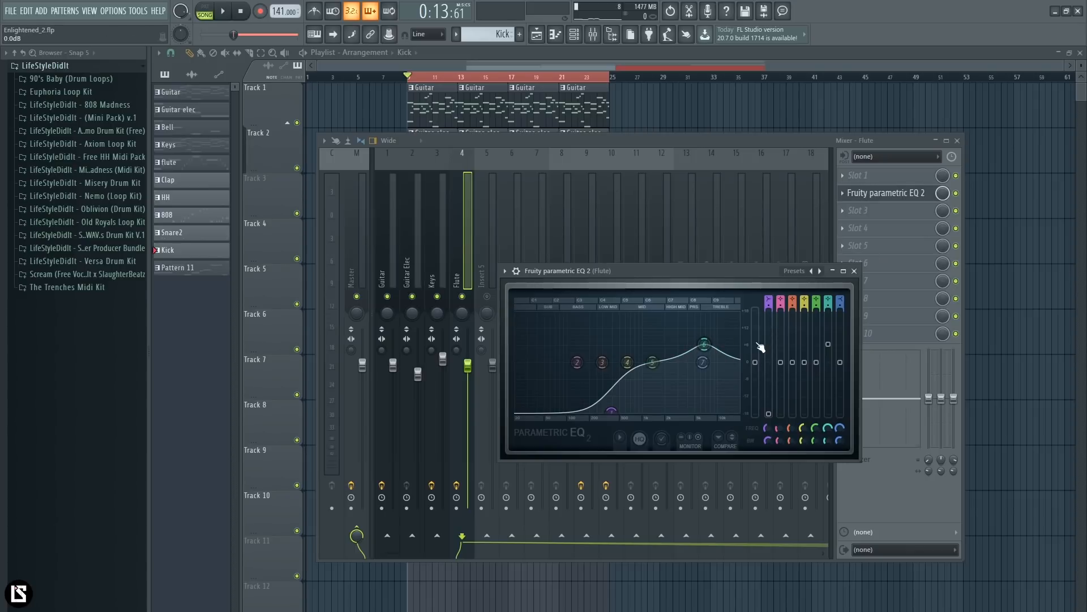
pyautogui.moveTo(755, 362); pyautogui.dragTo(755, 369)
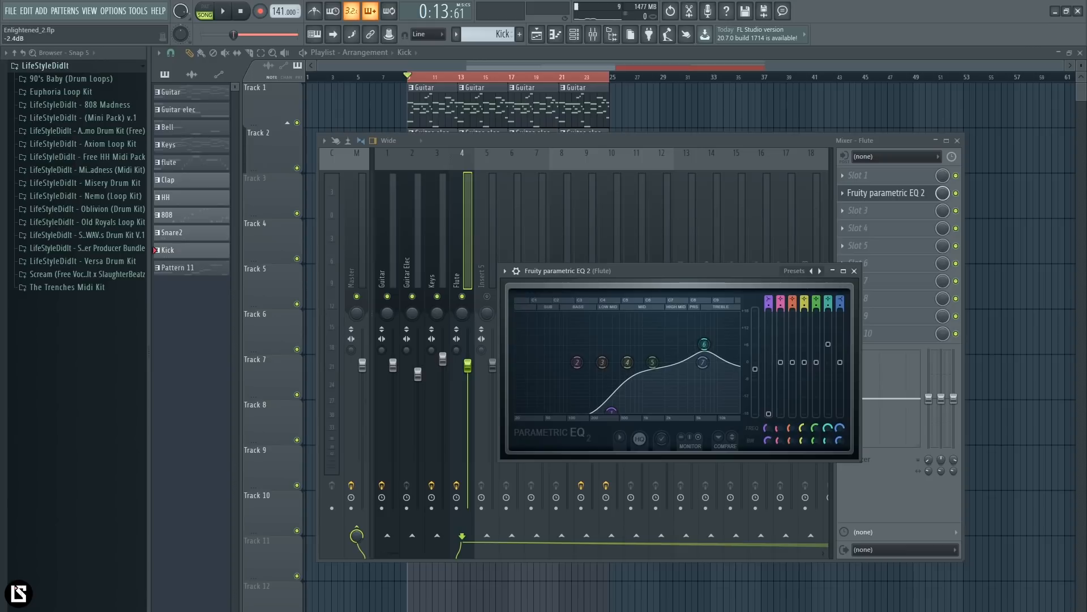
pyautogui.moveTo(653, 271); pyautogui.dragTo(680, 304)
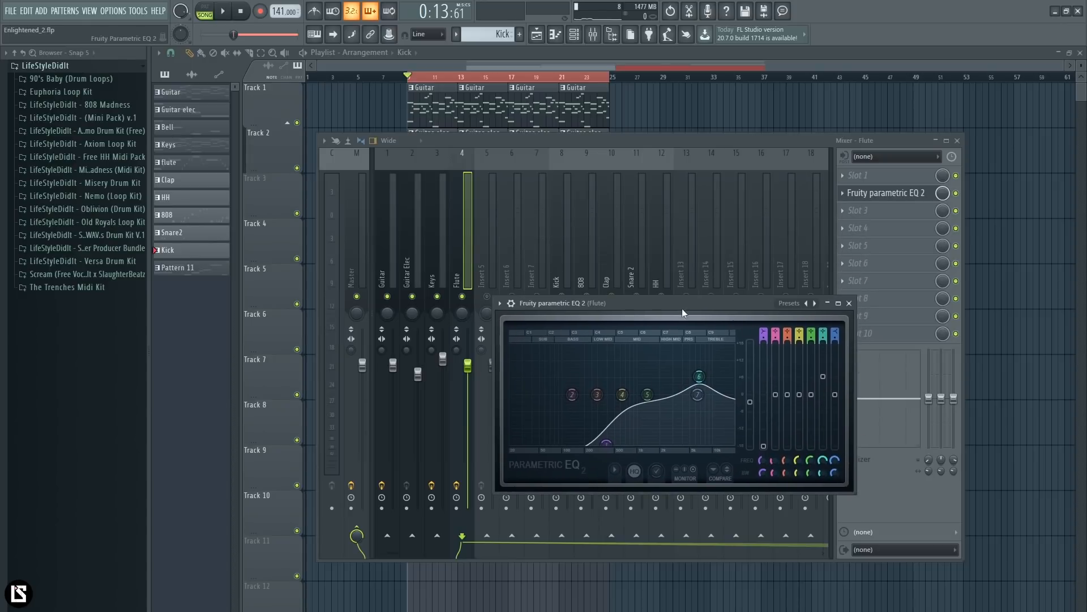
# Set the Flute EQ's main level to about -2.6 dB while the full beat plays, and close the EQ
pyautogui.press('space')
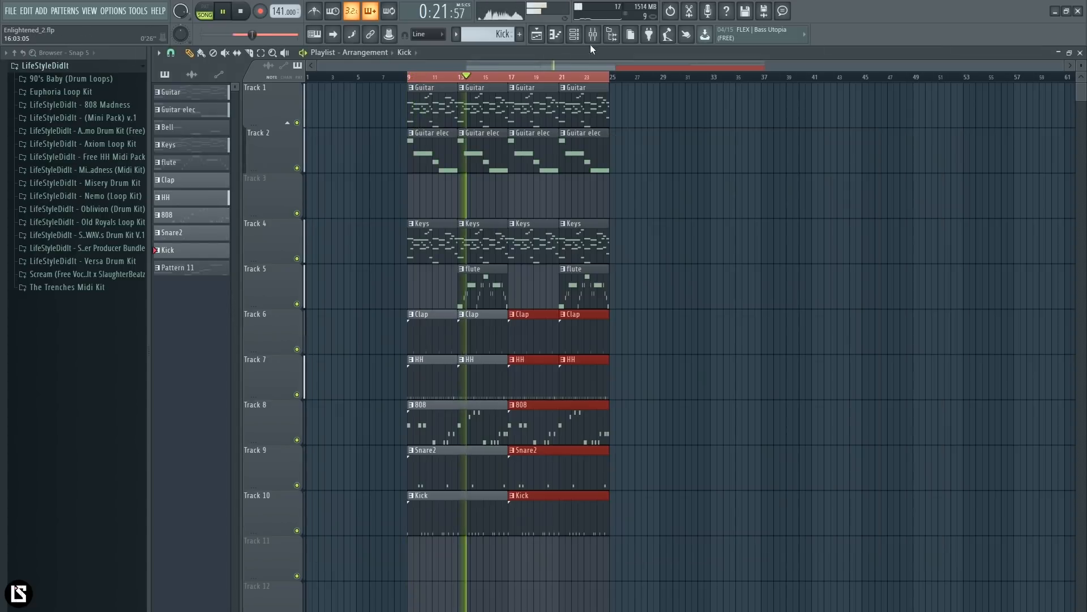
pyautogui.click(593, 35)
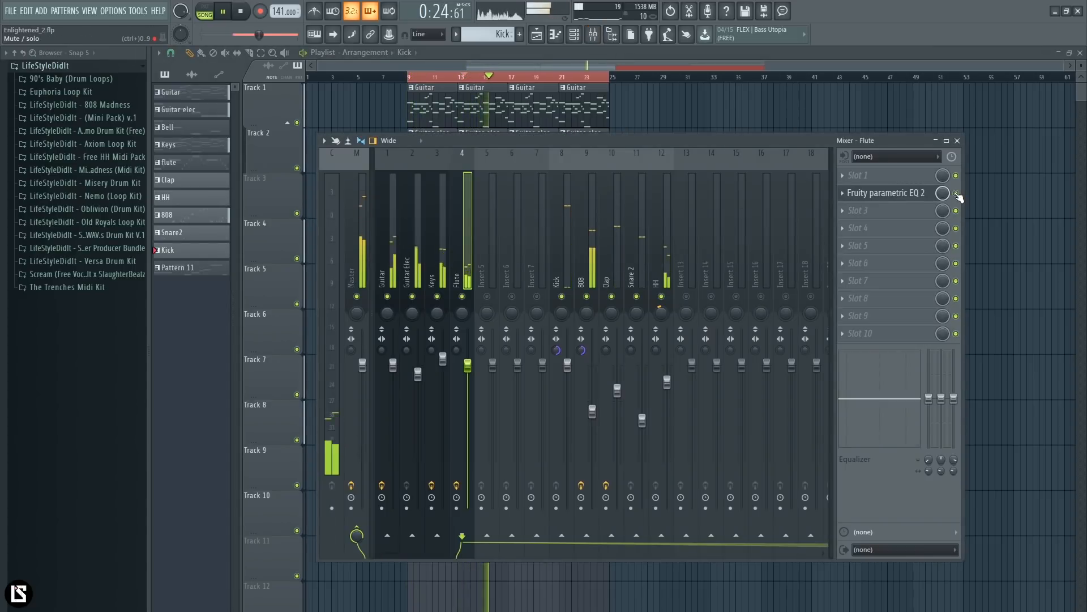
pyautogui.click(872, 192)
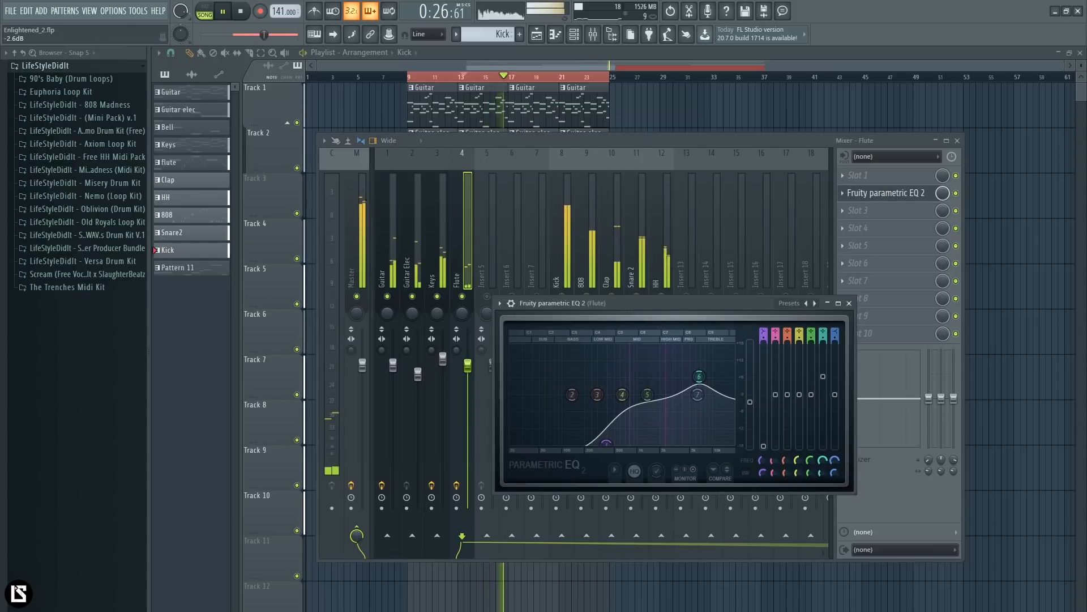
pyautogui.press('space')
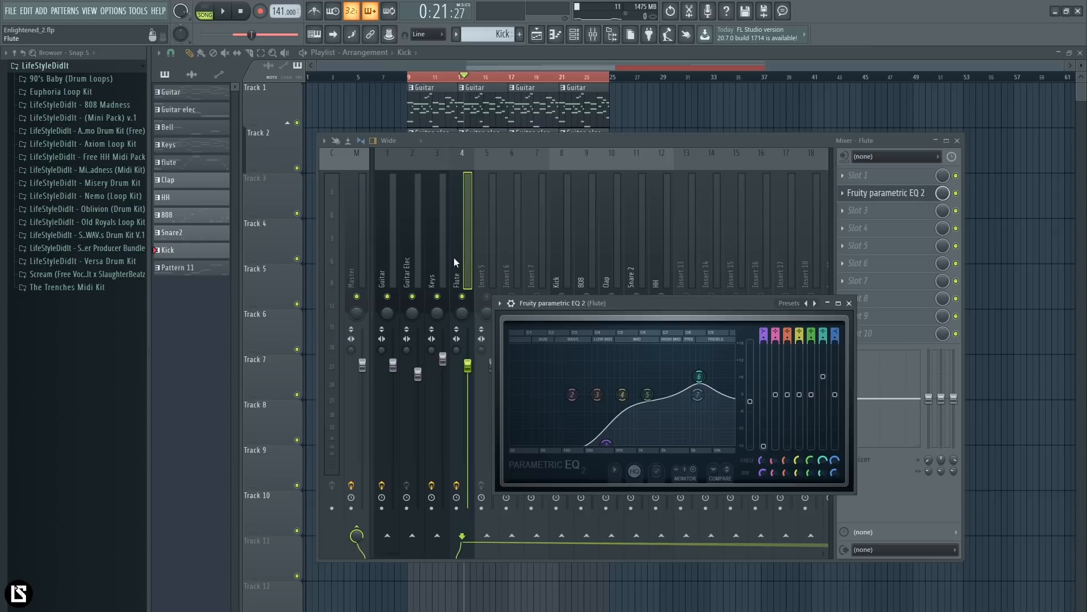
pyautogui.click(849, 303)
# Solo the Guitar track, raise its EQ's main level to about 1.1 dB during playback, and compare with the EQ bypassed
pyautogui.click(392, 238)
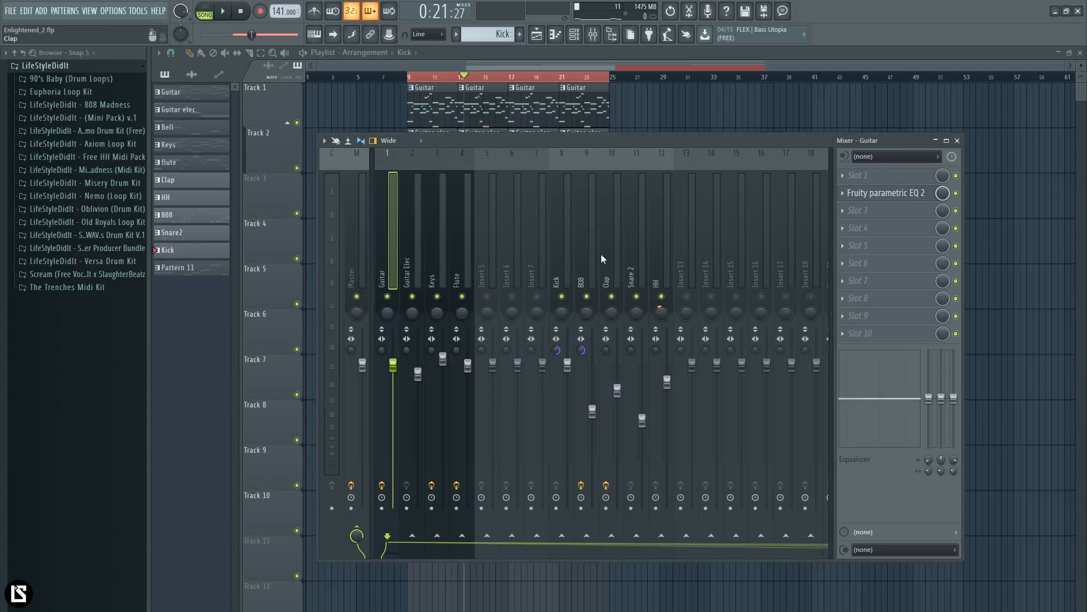
pyautogui.click(897, 194)
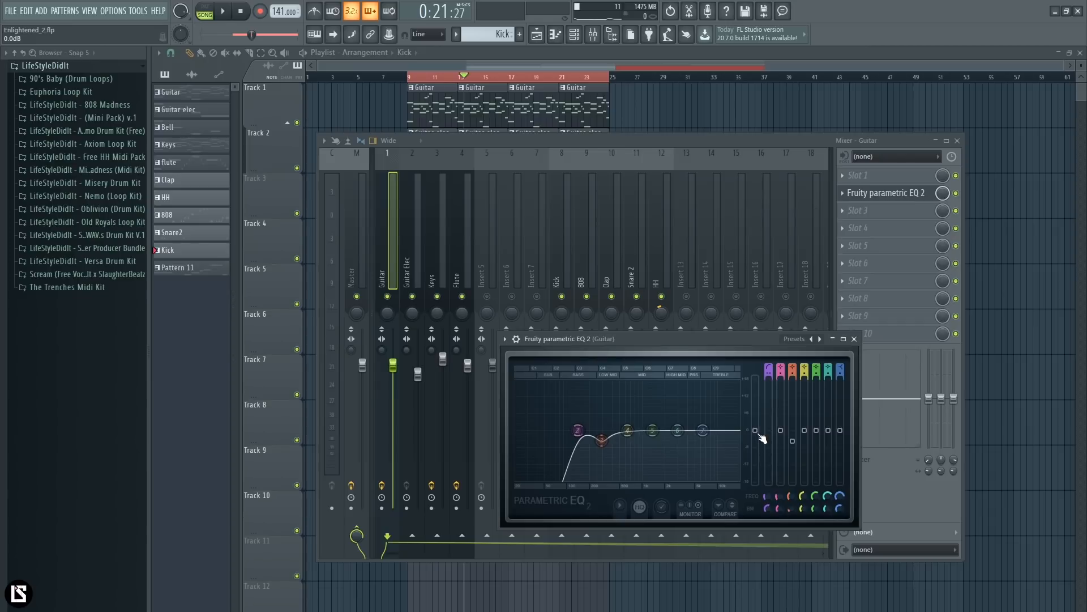
pyautogui.rightClick(387, 296)
pyautogui.press('space')
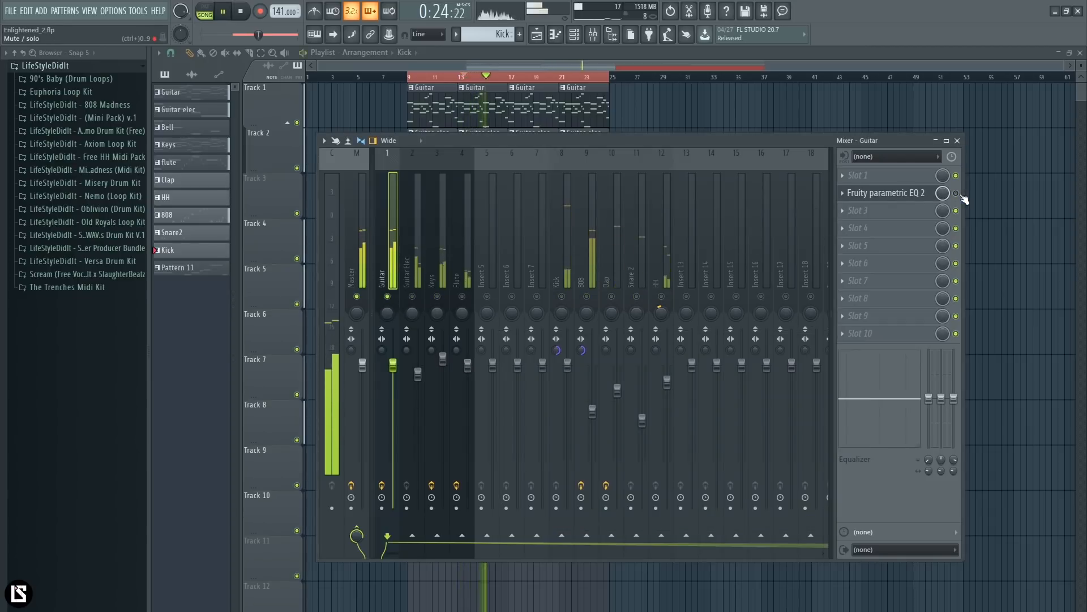
pyautogui.click(912, 193)
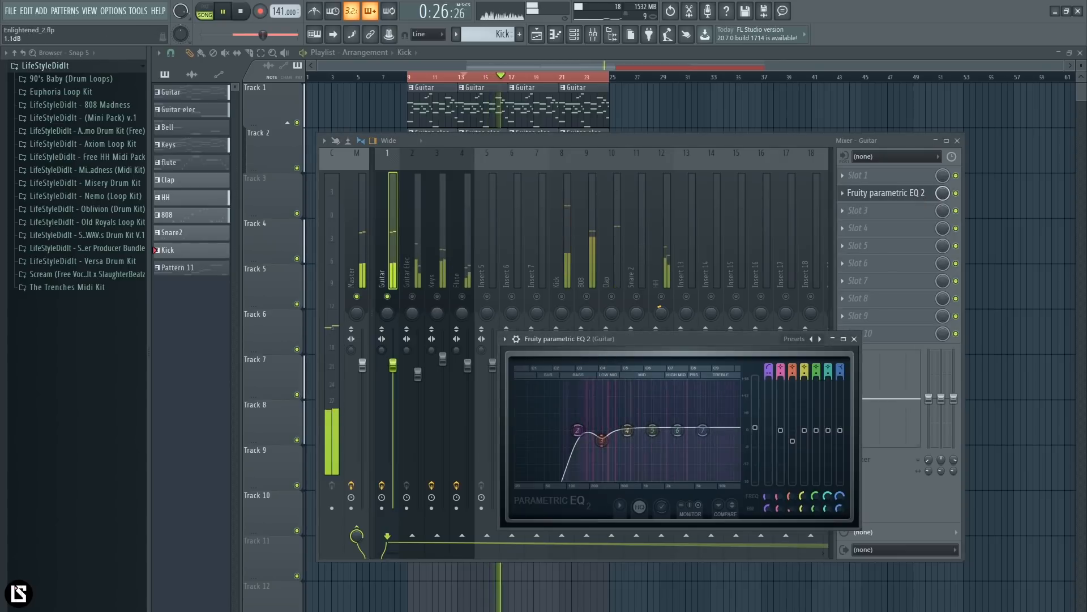
pyautogui.click(957, 195)
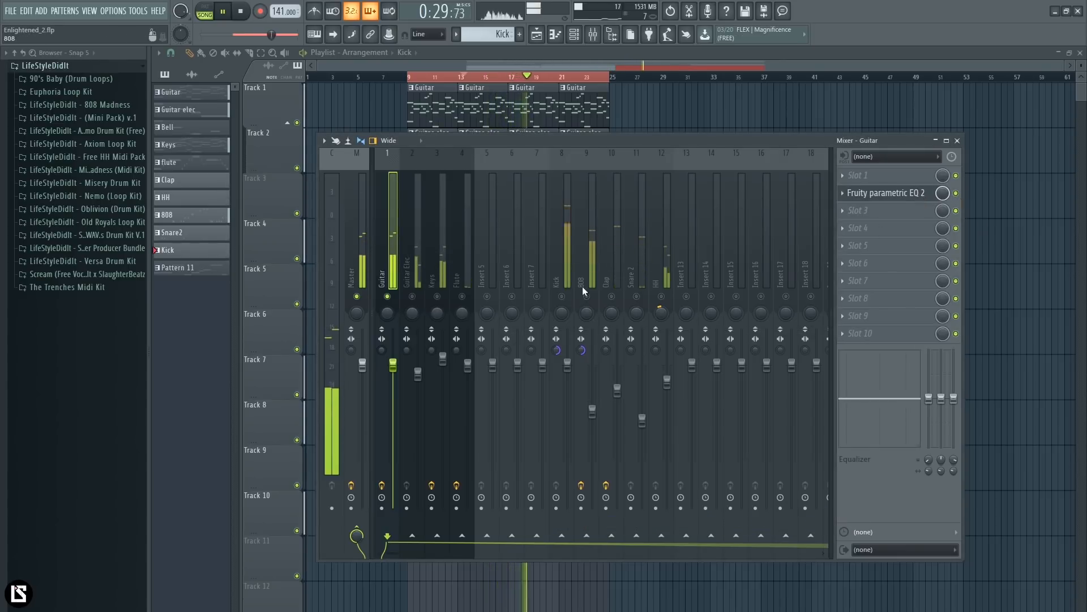
# Solo the Guitar Elec track and play it to check its level
pyautogui.click(419, 280)
pyautogui.press('space')
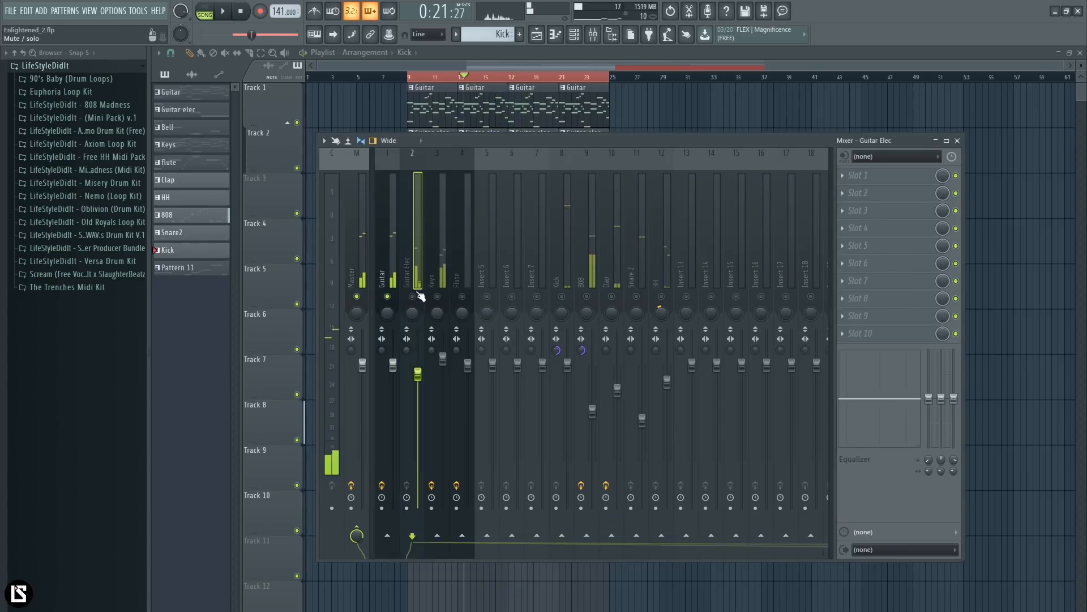
pyautogui.press('s')
pyautogui.press('space')
pyautogui.click(434, 260)
pyautogui.press('space')
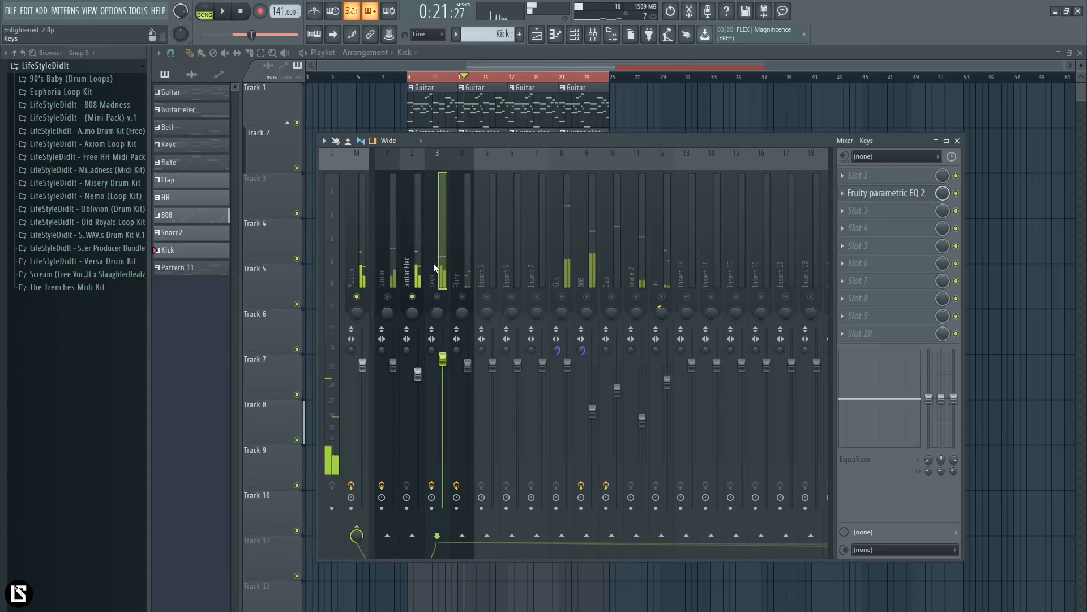
# Enable the Keys track alongside the soloed Guitar Elec, play them, and open the Keys parametric EQ
pyautogui.click(415, 252)
pyautogui.click(443, 261)
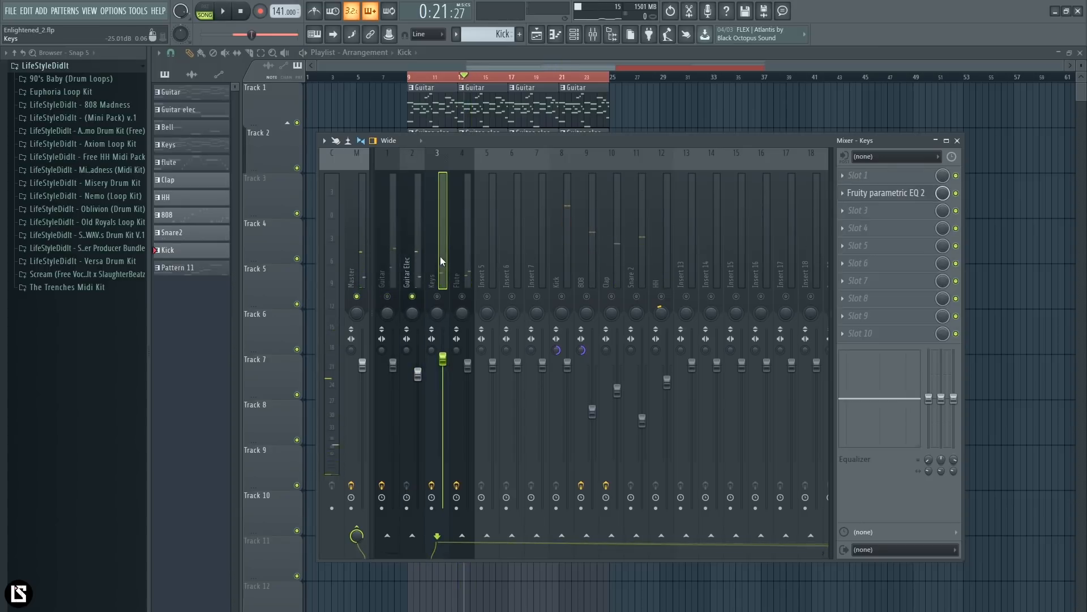
pyautogui.press('space')
pyautogui.click(907, 195)
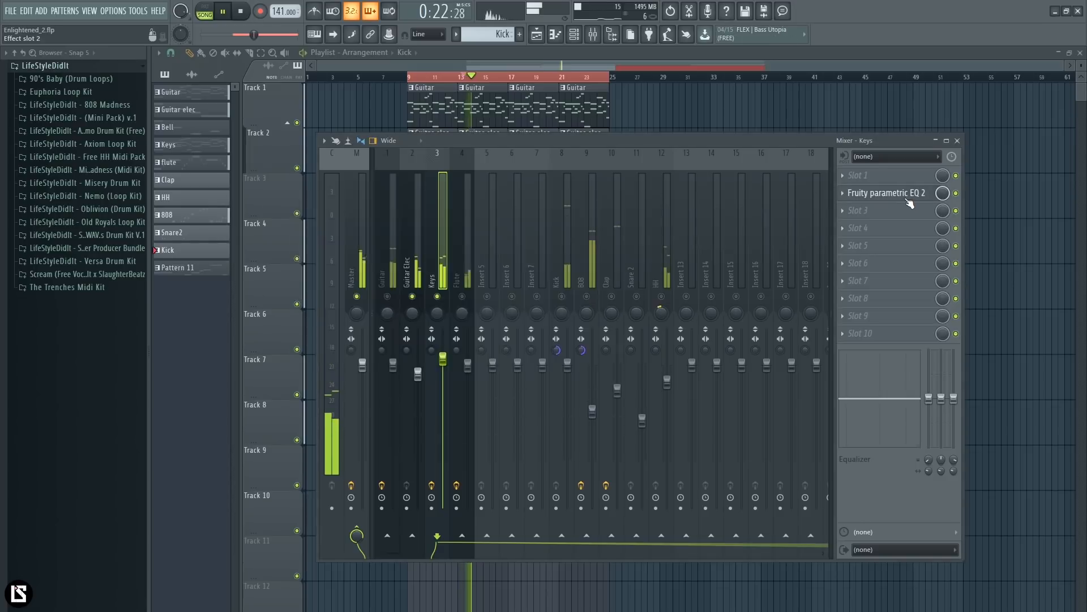
pyautogui.moveTo(538, 205); pyautogui.dragTo(749, 180)
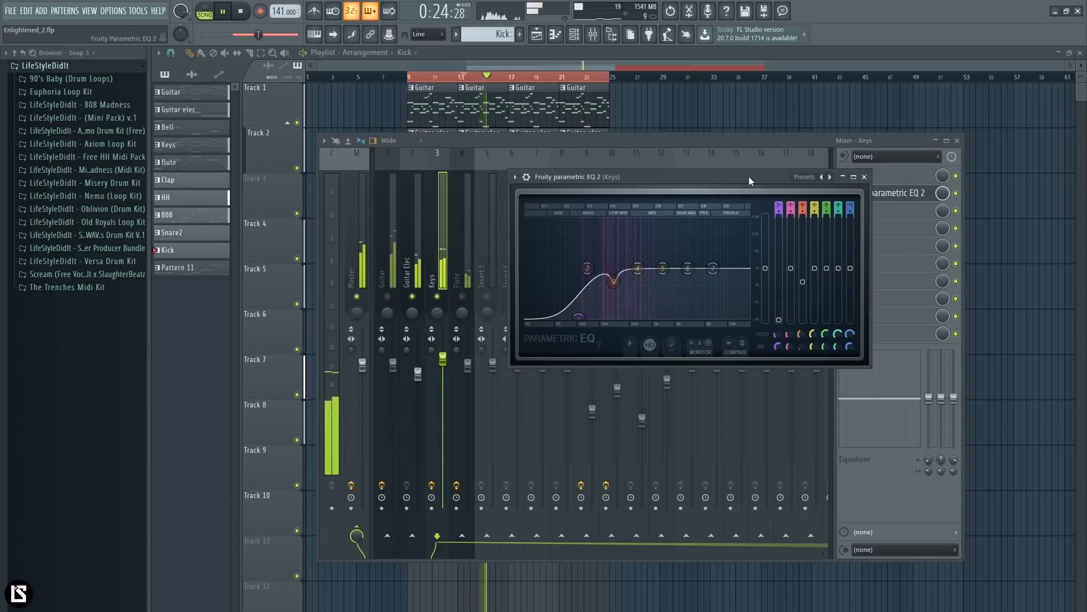
# Compare the Keys track with its parametric EQ bypassed and enabled during playback
pyautogui.click(957, 194)
pyautogui.press('space')
pyautogui.press('Escape')
pyautogui.press('space')
pyautogui.click(957, 195)
# Raise the Keys EQ's main level to about 1.5 dB during playback and close the EQ
pyautogui.click(888, 194)
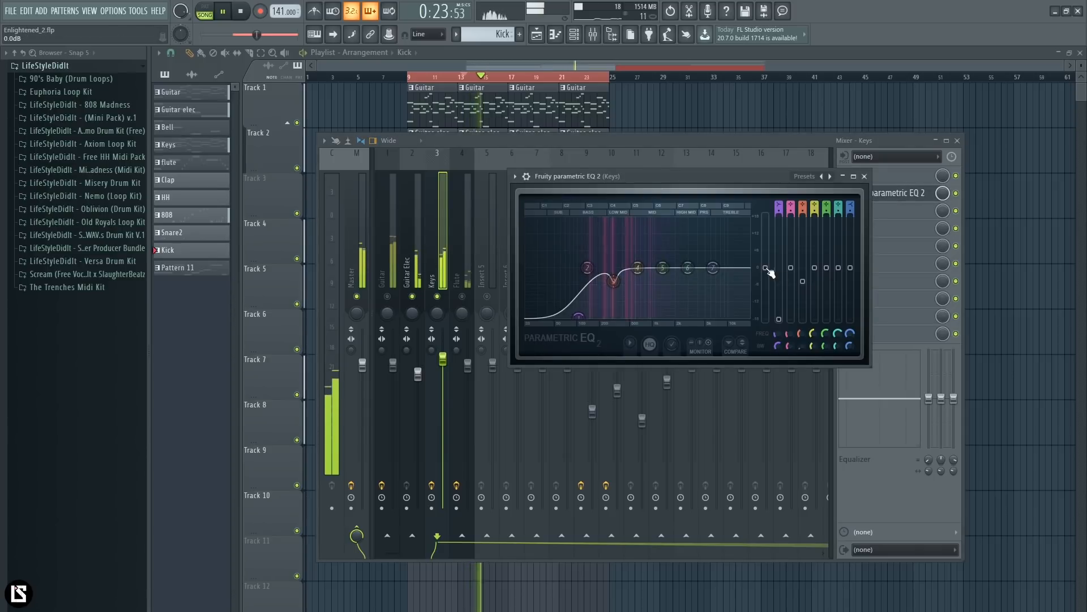
pyautogui.moveTo(767, 269); pyautogui.dragTo(768, 265)
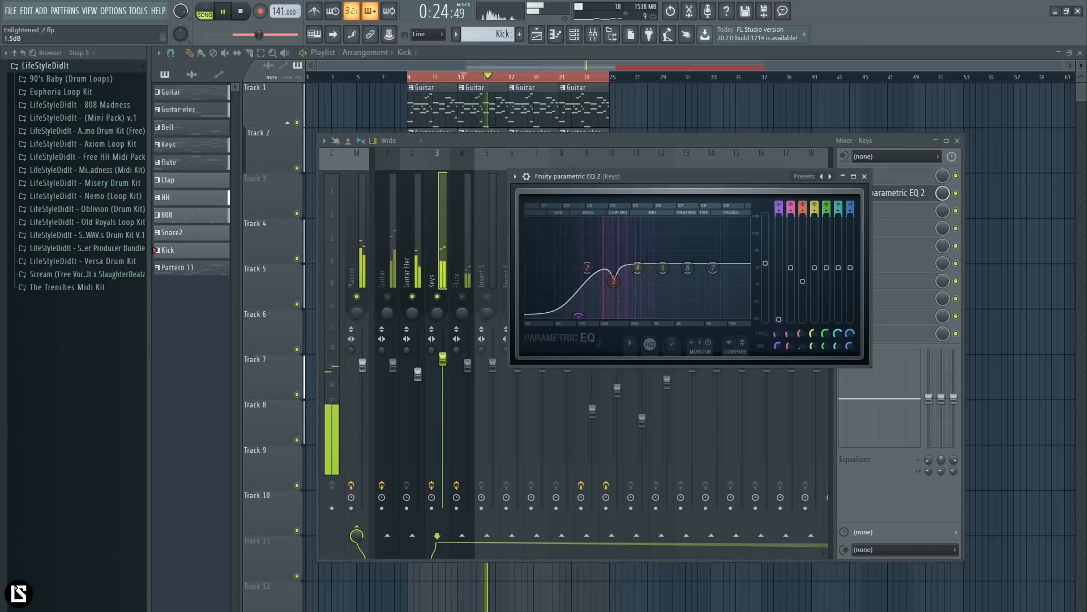
pyautogui.click(864, 176)
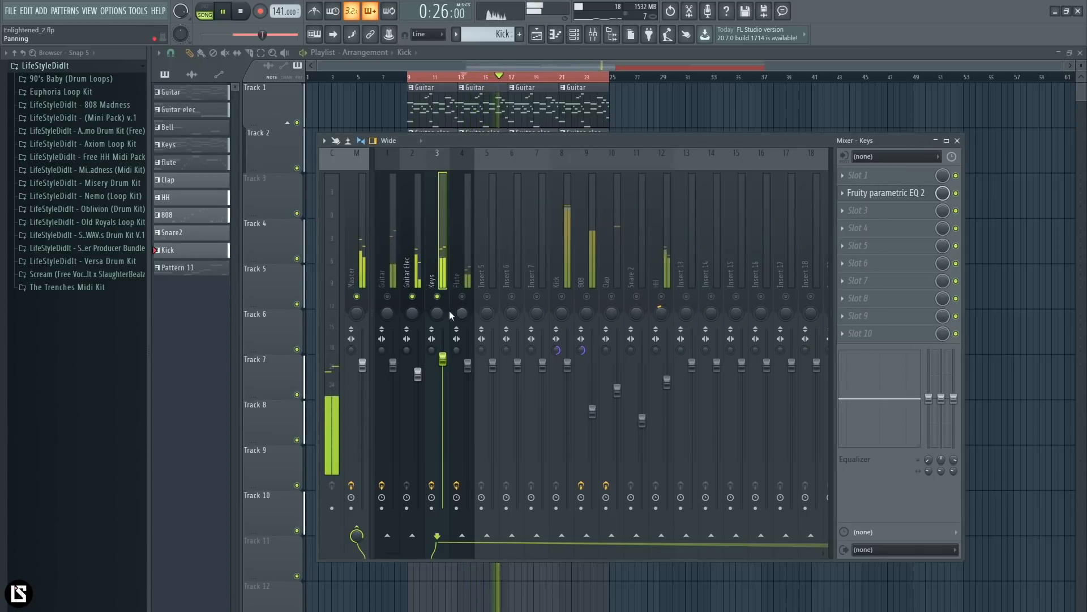
# Merge the Master's stereo separation towards mono, and leave only the four melody tracks plus Kick, 808, Clap, Snare 2 and HH active
pyautogui.click(414, 273)
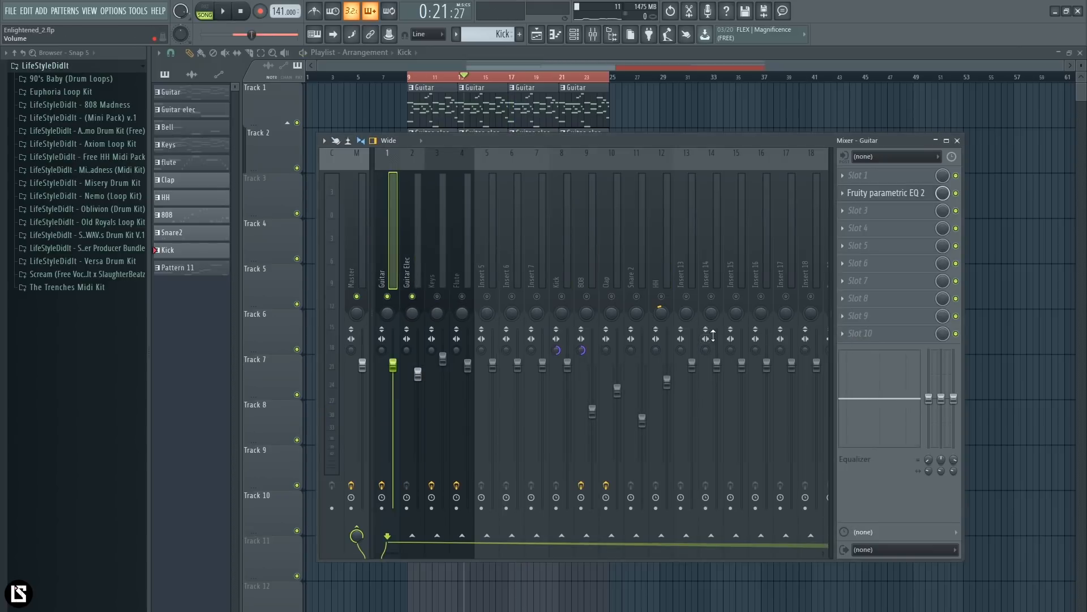
pyautogui.click(363, 367)
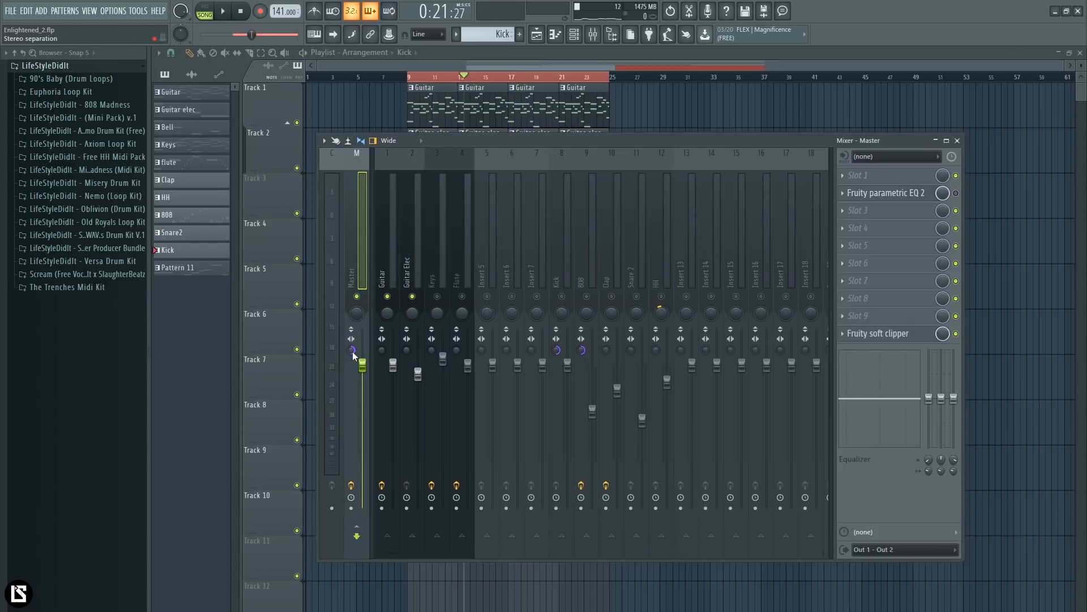
pyautogui.rightClick(440, 297)
pyautogui.rightClick(440, 297)
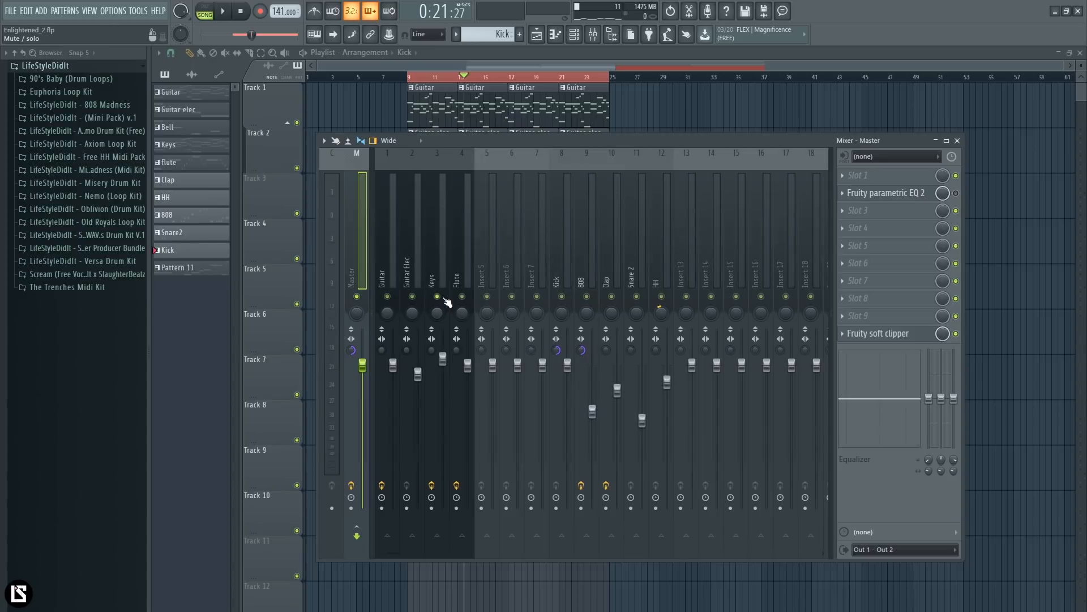
pyautogui.rightClick(463, 297)
pyautogui.click(438, 297)
pyautogui.click(413, 297)
pyautogui.click(388, 298)
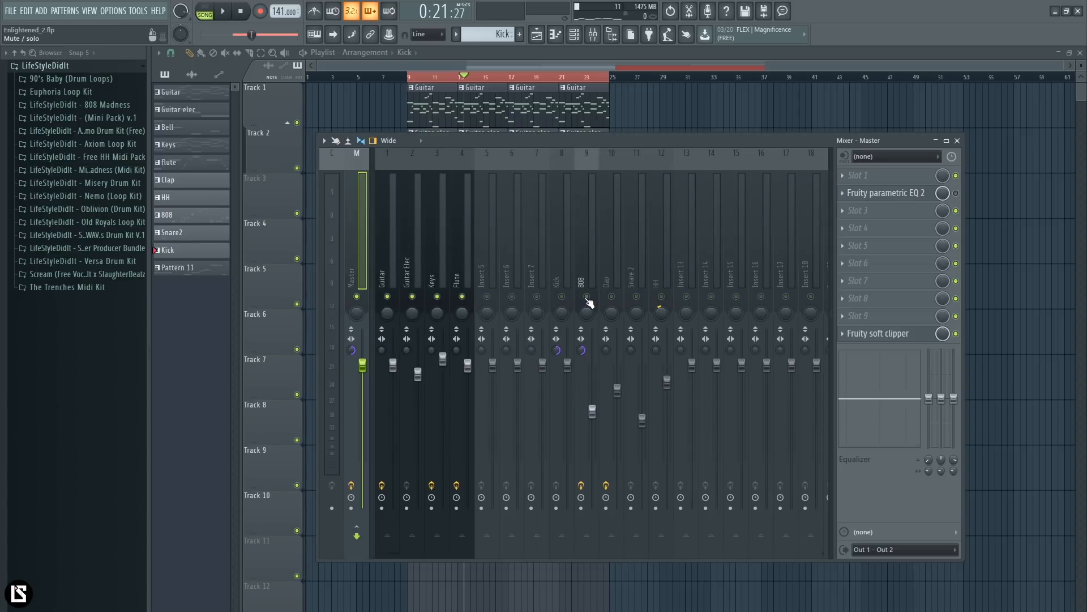
pyautogui.moveTo(562, 297); pyautogui.dragTo(665, 304)
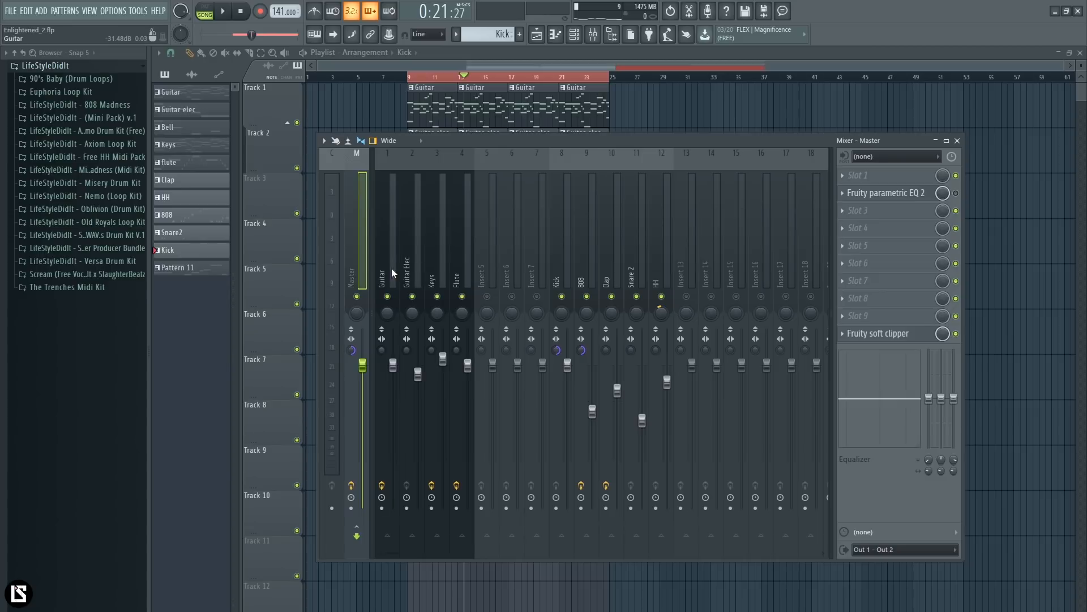
pyautogui.click(430, 270)
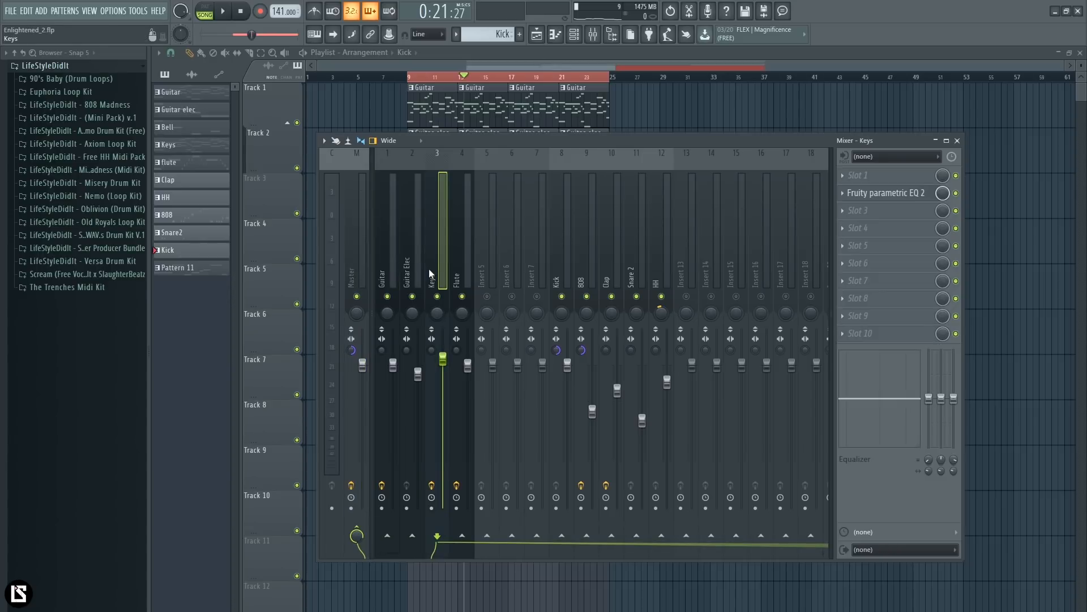
pyautogui.click(587, 268)
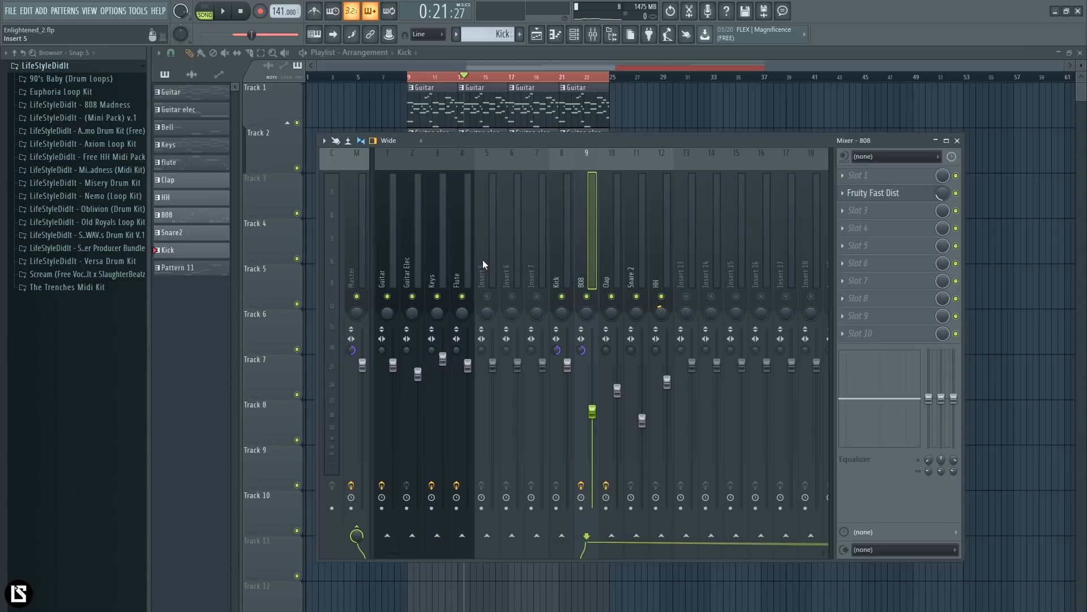
pyautogui.click(406, 276)
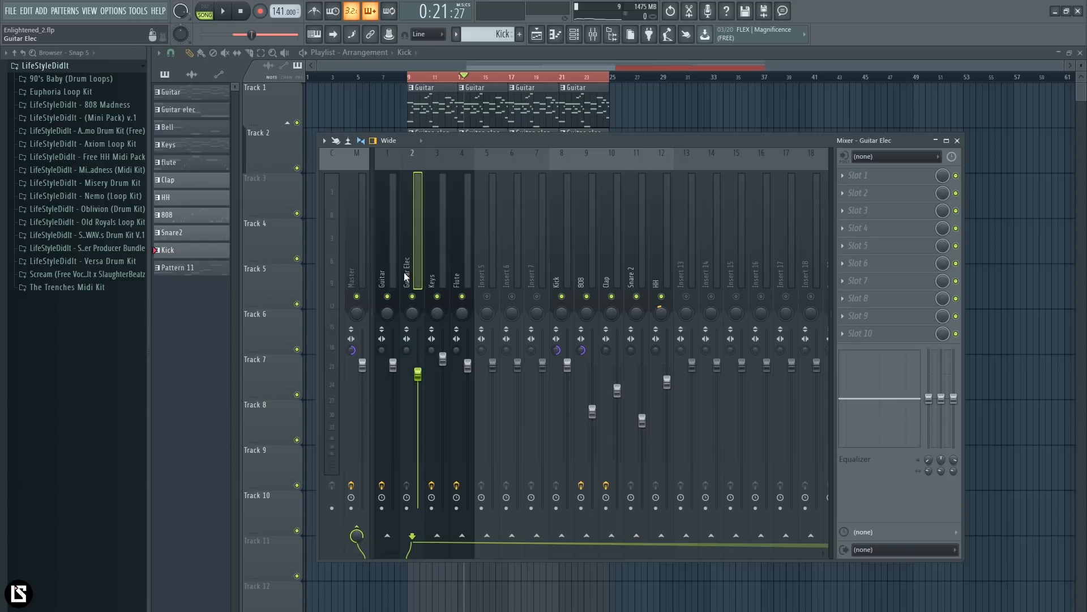
# Solo the Guitar track and play it to hear it with the Master in mono
pyautogui.click(388, 276)
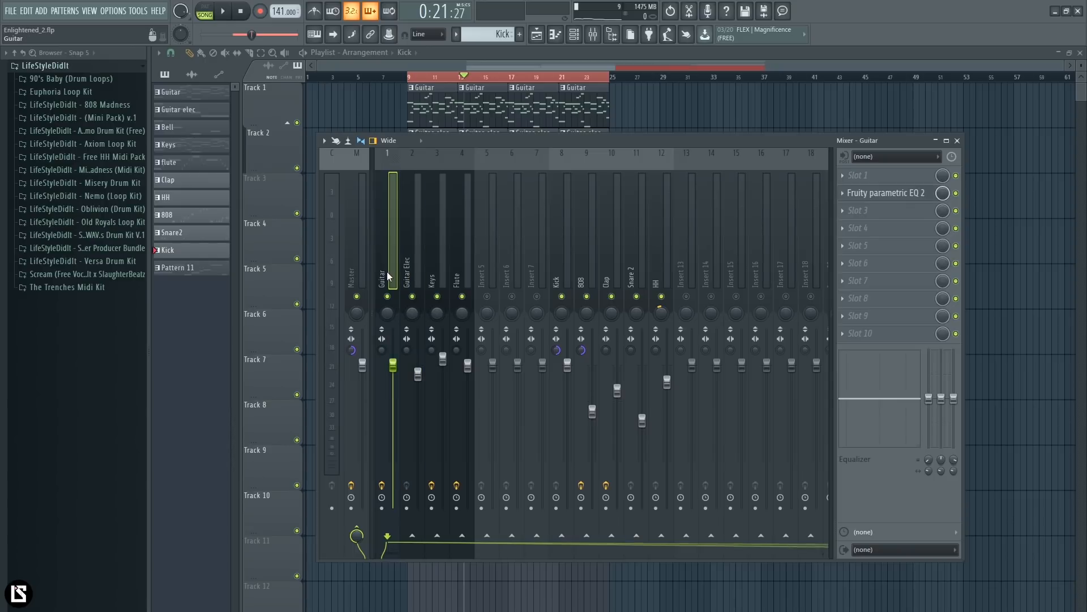
pyautogui.rightClick(387, 297)
pyautogui.click(459, 297)
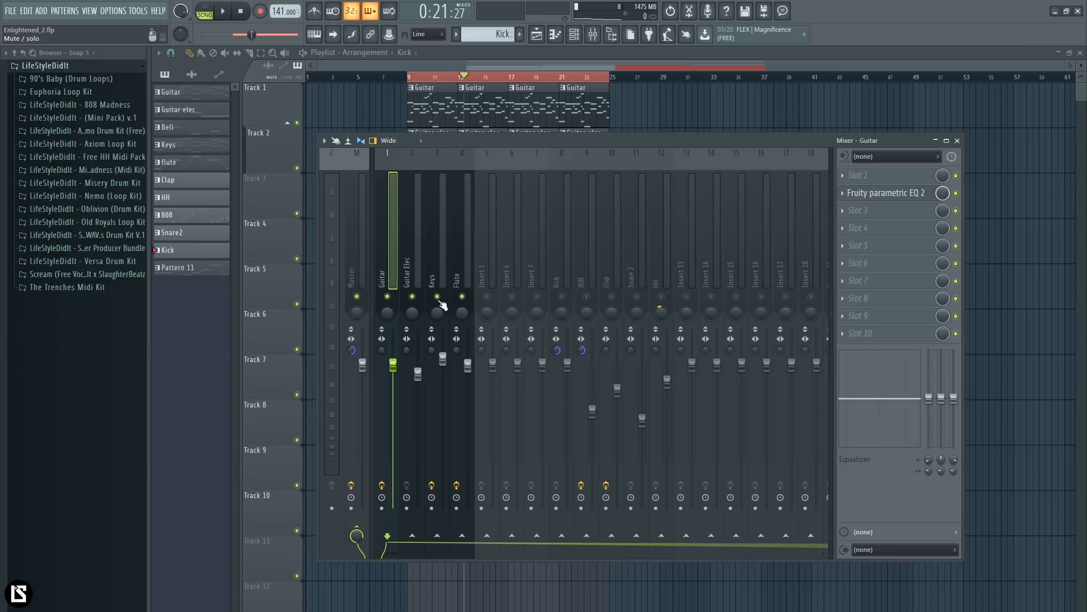
pyautogui.rightClick(388, 296)
pyautogui.press('space')
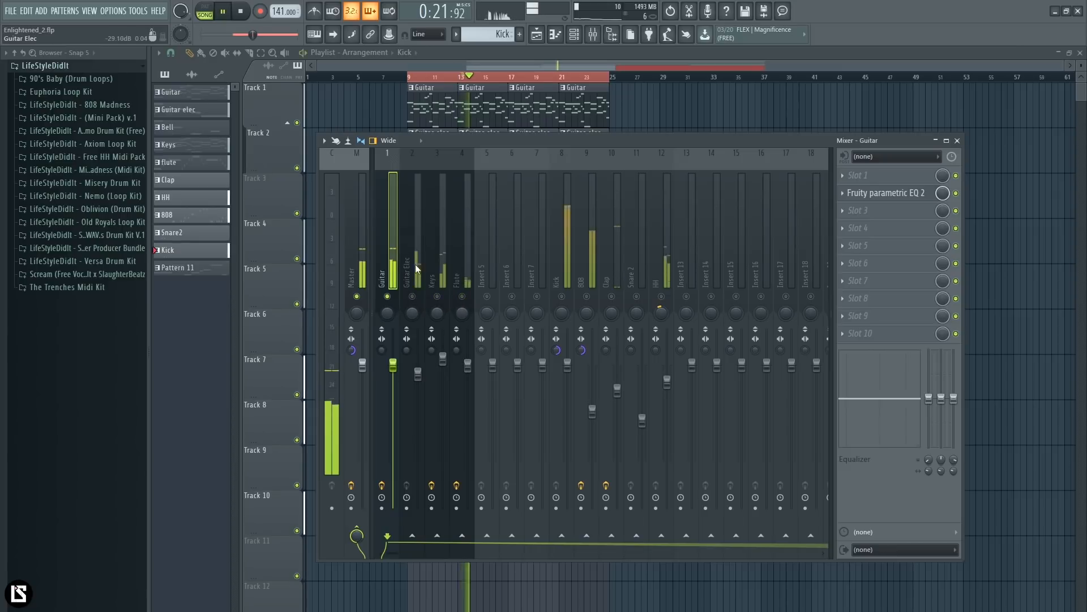
# Reset the Master's stereo separation to its default during playback, reselect the Guitar track, and stop playback
pyautogui.click(349, 345)
pyautogui.rightClick(352, 350)
pyautogui.click(397, 244)
pyautogui.press('space')
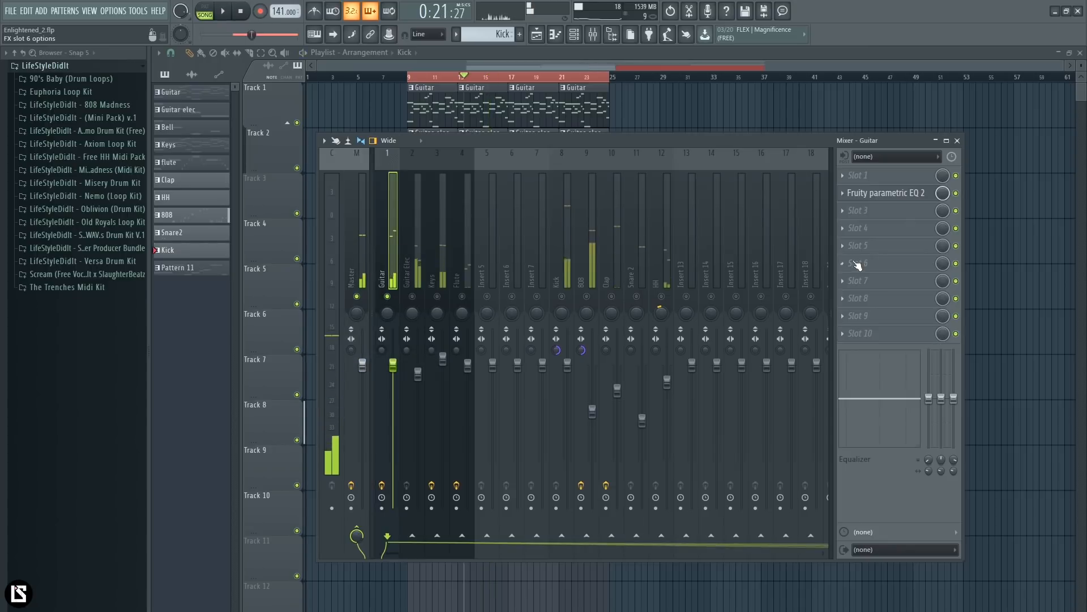
# Load PuigTec EQP1A Stereo into slot 3 of the Guitar track and move its window below the mixer meters
pyautogui.click(858, 211)
pyautogui.moveTo(995, 371)
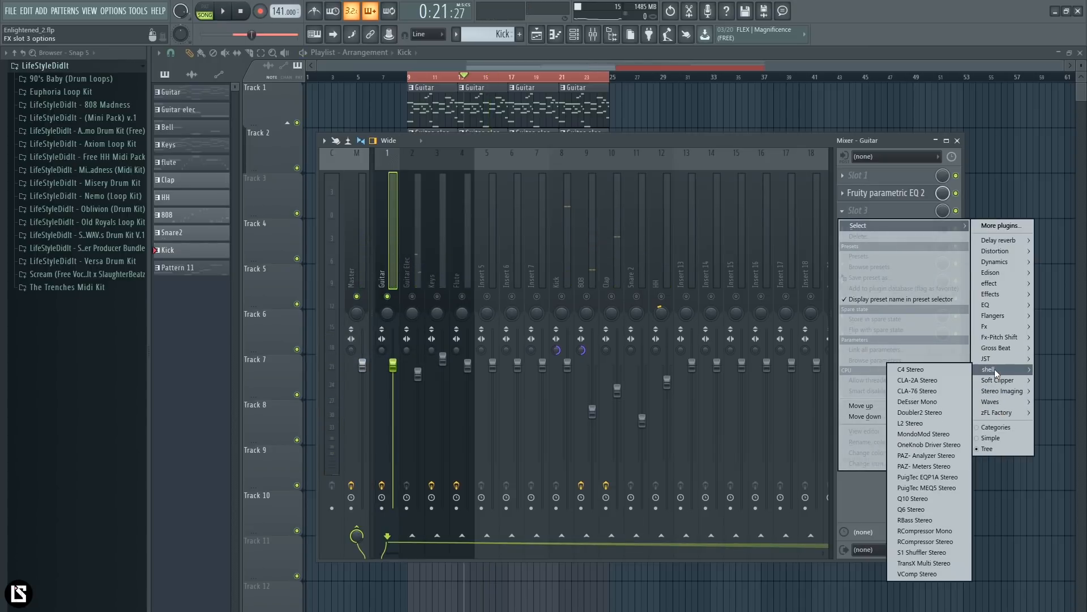
pyautogui.click(935, 478)
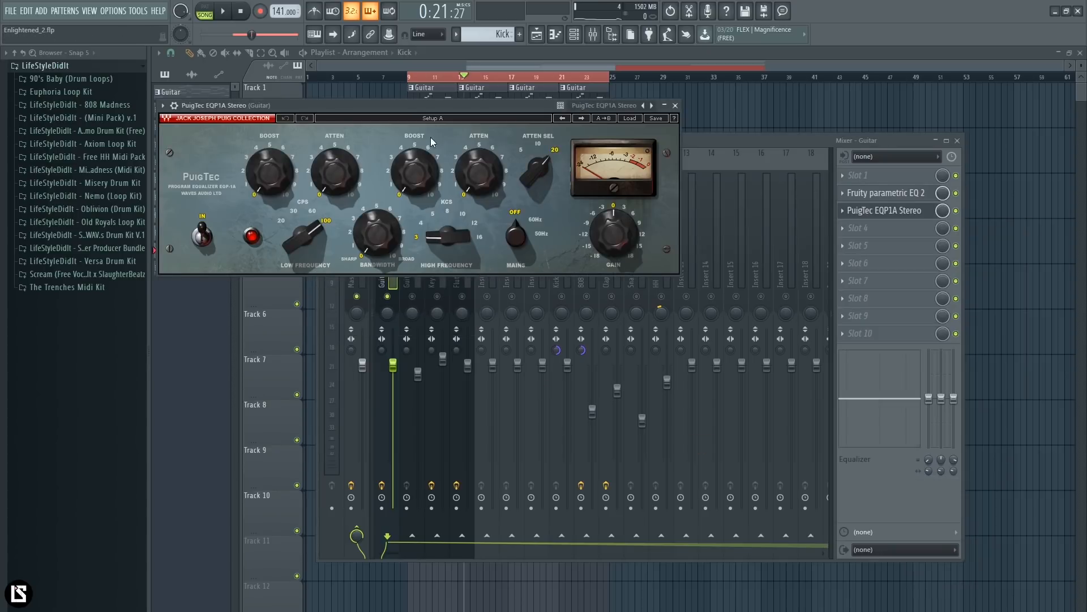
pyautogui.moveTo(419, 107); pyautogui.dragTo(644, 383)
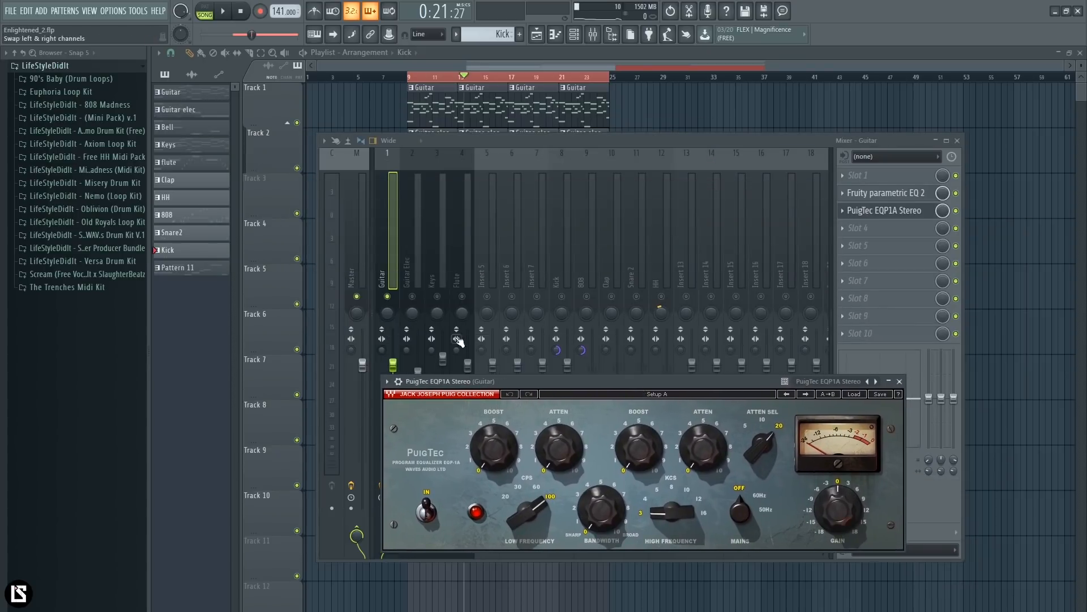
# Unsolo the Guitar, play the full beat, and set the PuigTec's high frequency to 10 kHz with a high boost of about 3
pyautogui.click(413, 306)
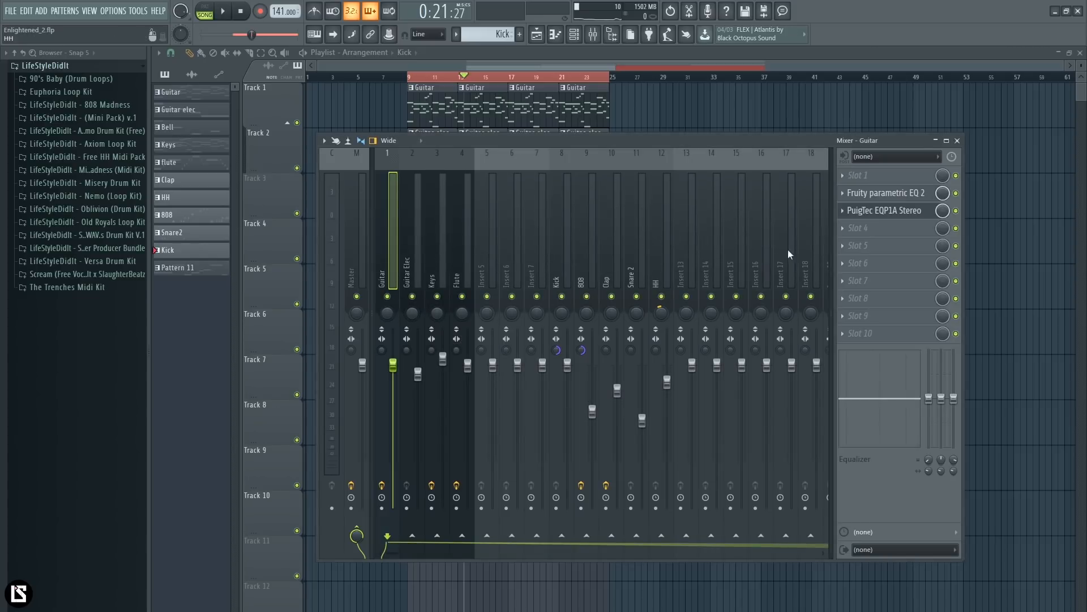
pyautogui.click(892, 211)
pyautogui.press('space')
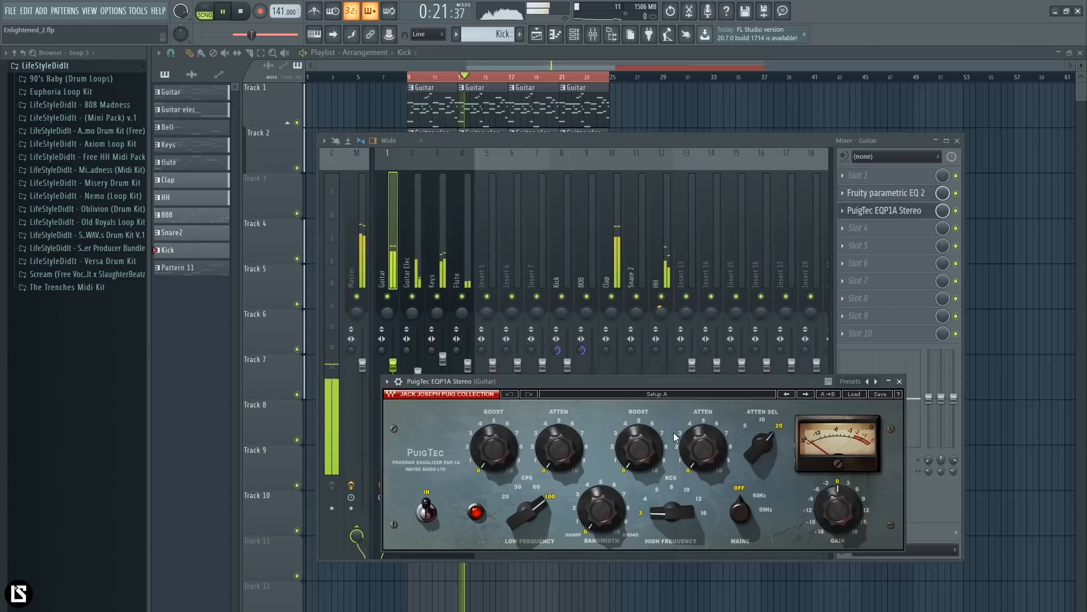
pyautogui.moveTo(646, 454); pyautogui.dragTo(677, 478)
pyautogui.click(673, 490)
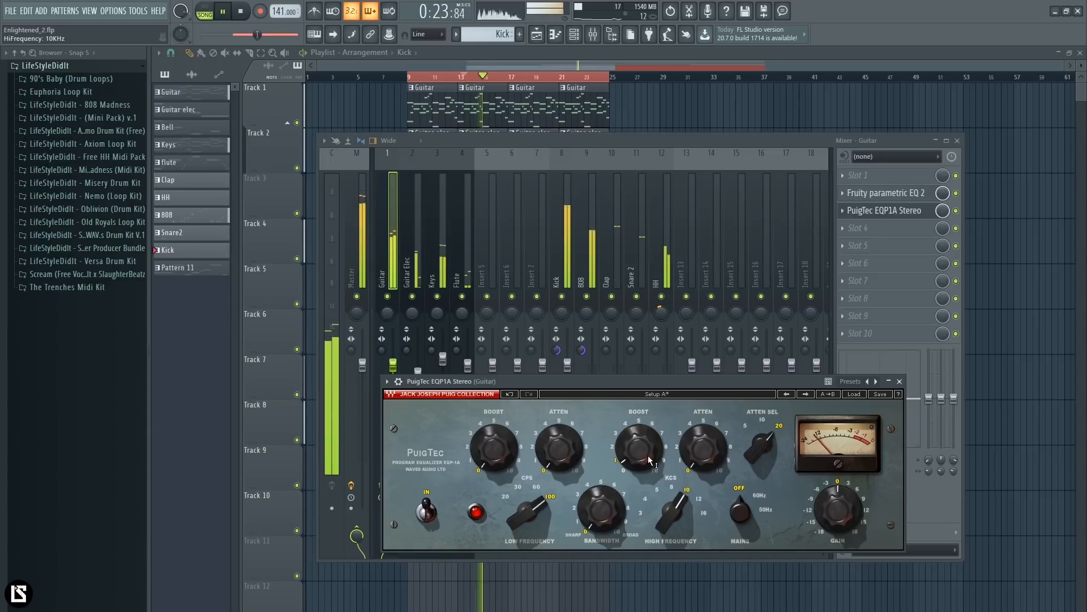
pyautogui.click(674, 492)
pyautogui.moveTo(639, 447); pyautogui.dragTo(638, 419)
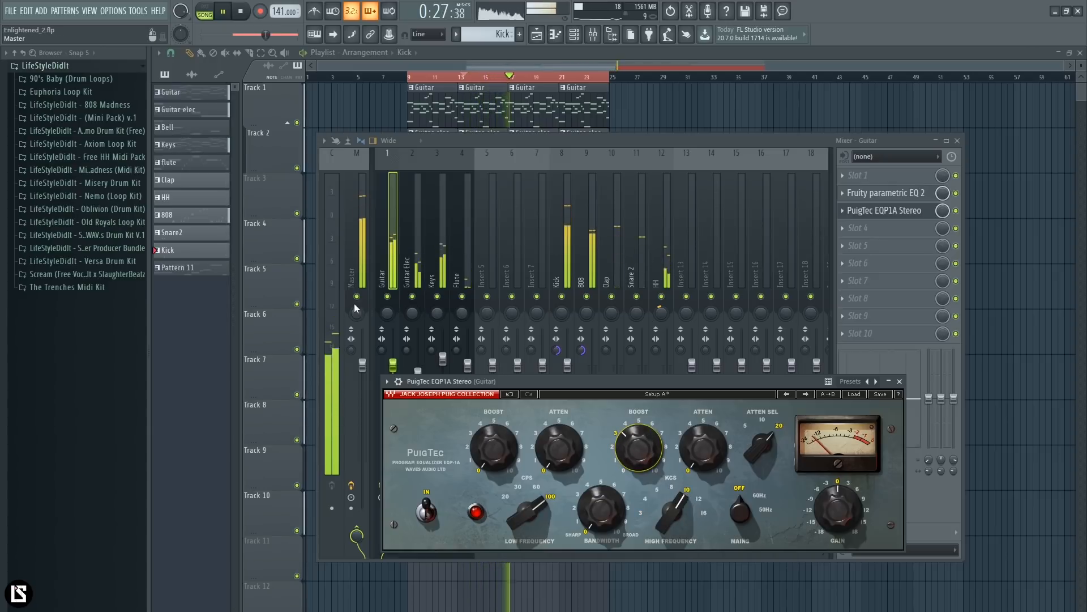
# Solo the Guitar track and raise the PuigTec's high boost to about 5.8 during playback
pyautogui.rightClick(387, 296)
pyautogui.click(898, 218)
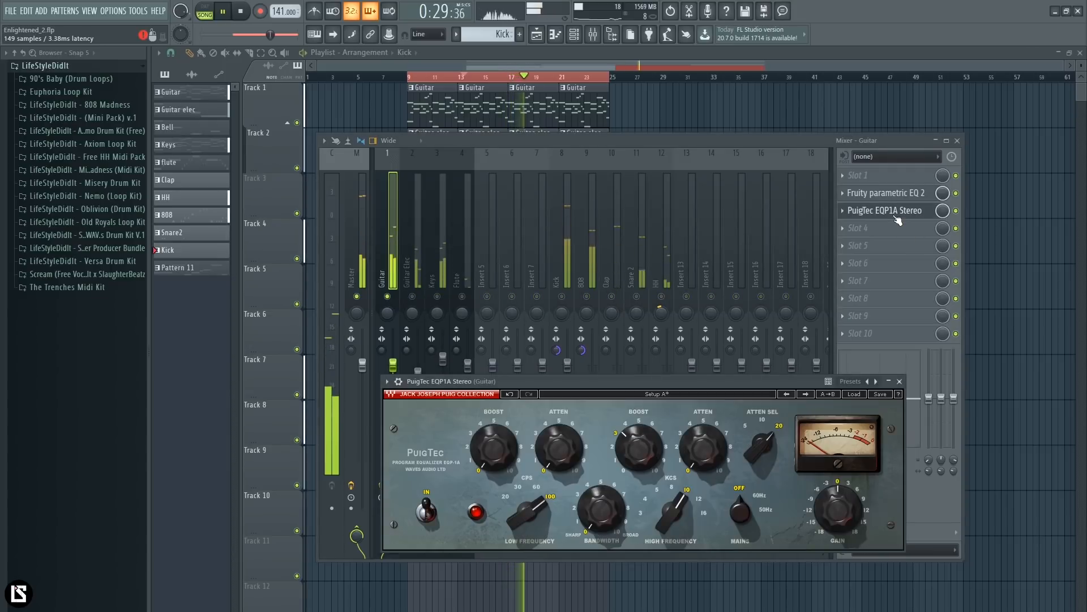
pyautogui.moveTo(639, 447); pyautogui.dragTo(639, 422)
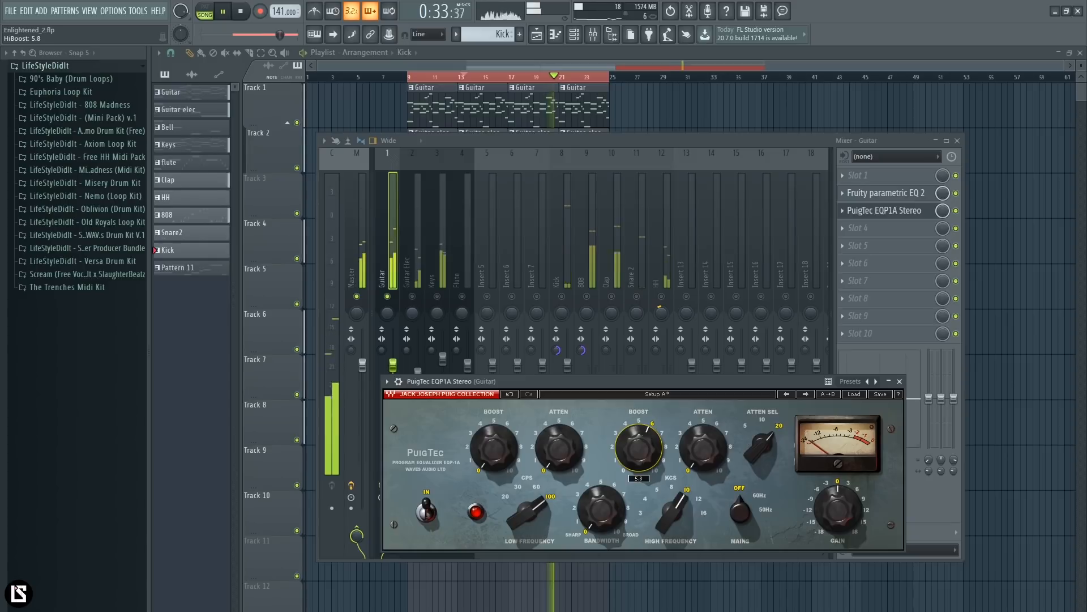
# Audition the PuigTec's high frequency at 12, 8, 5 and 3 kHz on the soloed Guitar
pyautogui.click(701, 499)
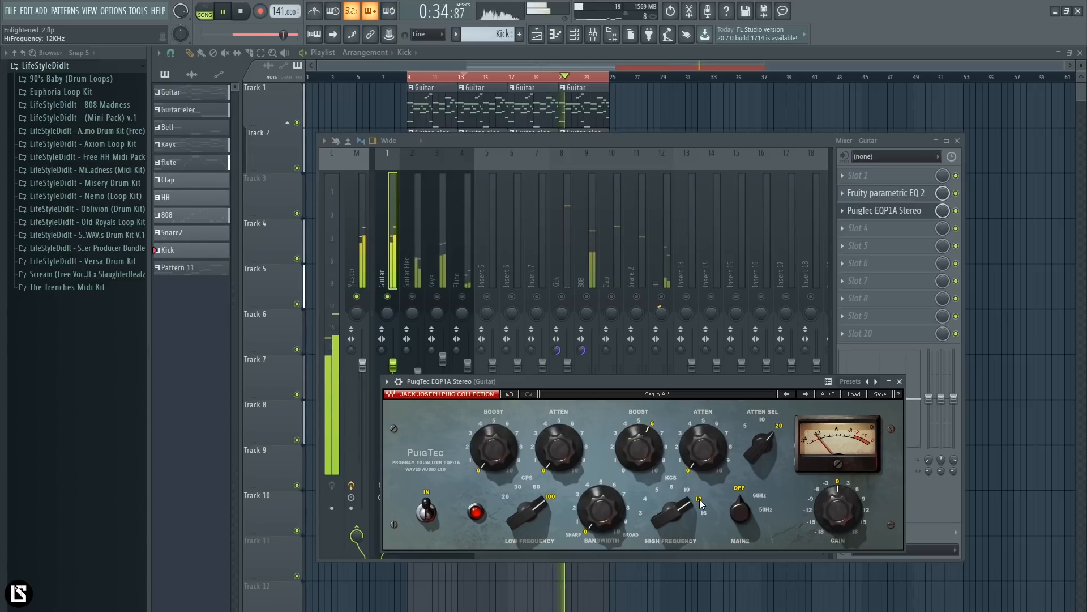
pyautogui.click(672, 488)
pyautogui.click(659, 490)
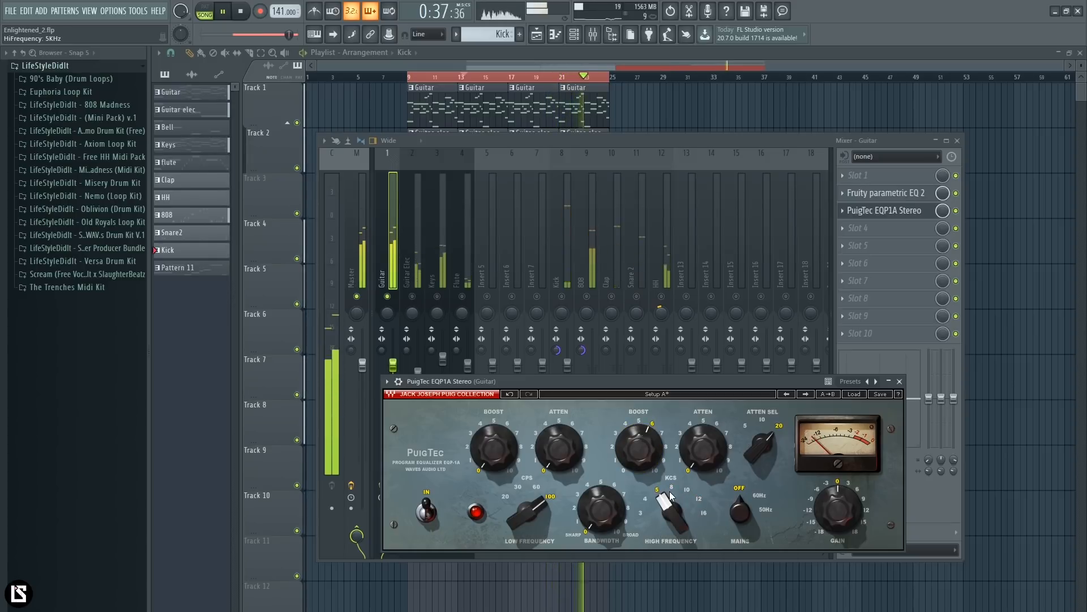
pyautogui.click(640, 512)
# Raise the PuigTec's high boost to 8.3, stop playback, and set the high frequency to 8 kHz
pyautogui.moveTo(639, 448); pyautogui.dragTo(638, 440)
pyautogui.press('space')
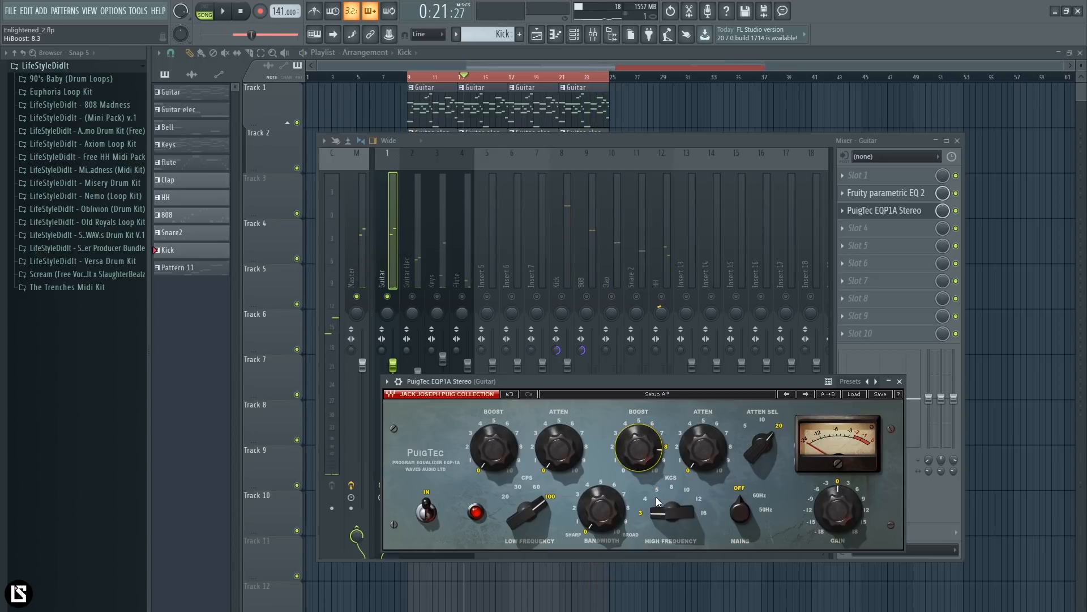
pyautogui.click(671, 488)
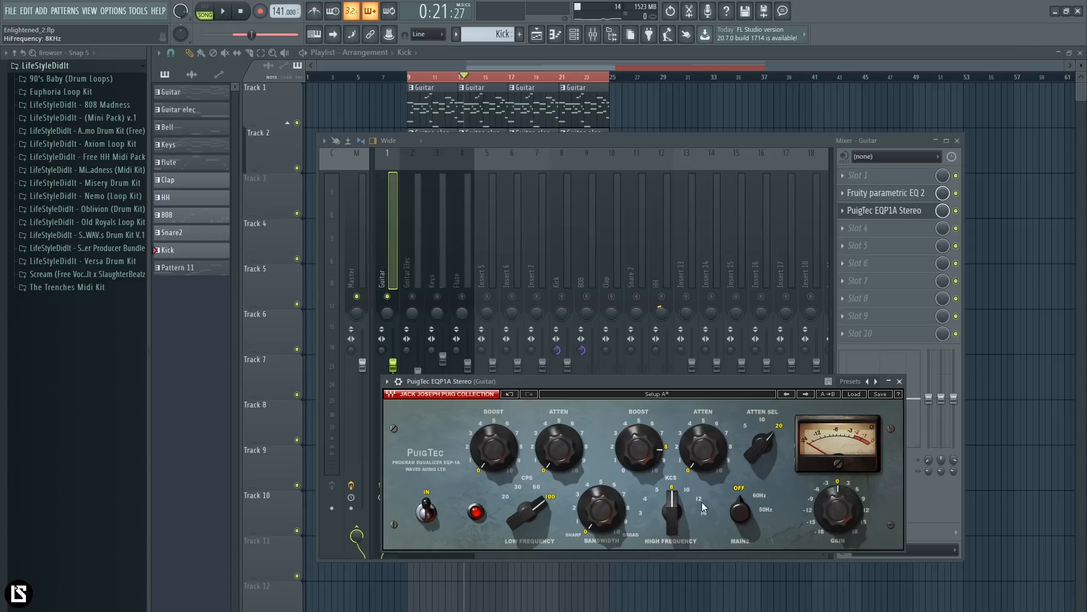
# Play the soloed Guitar and compare the boosted high frequency at 10, 12 and 5 kHz before returning to 8 kHz
pyautogui.click(223, 12)
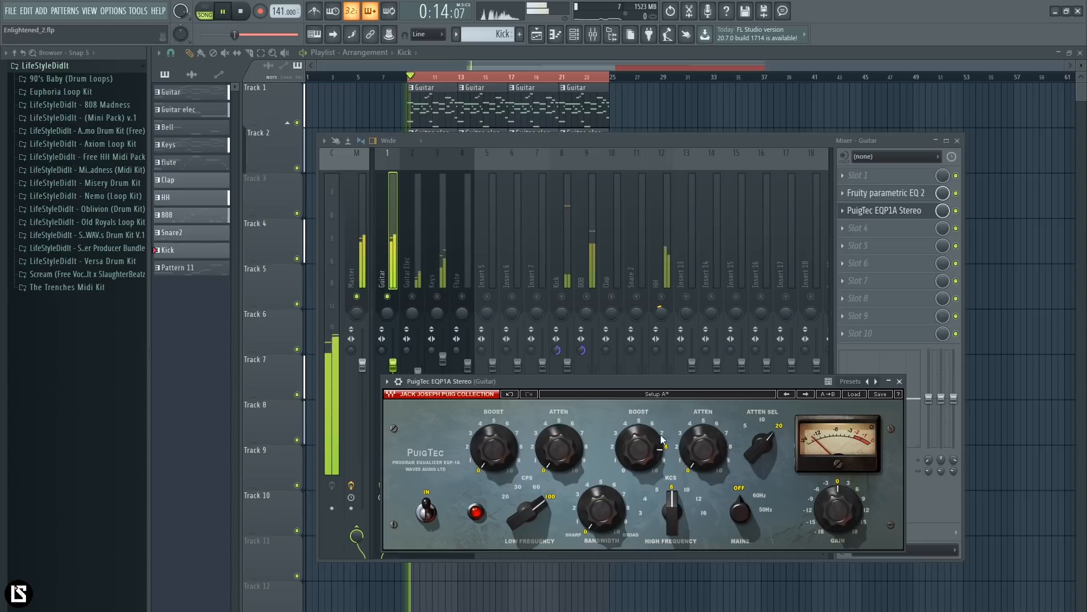
pyautogui.click(685, 490)
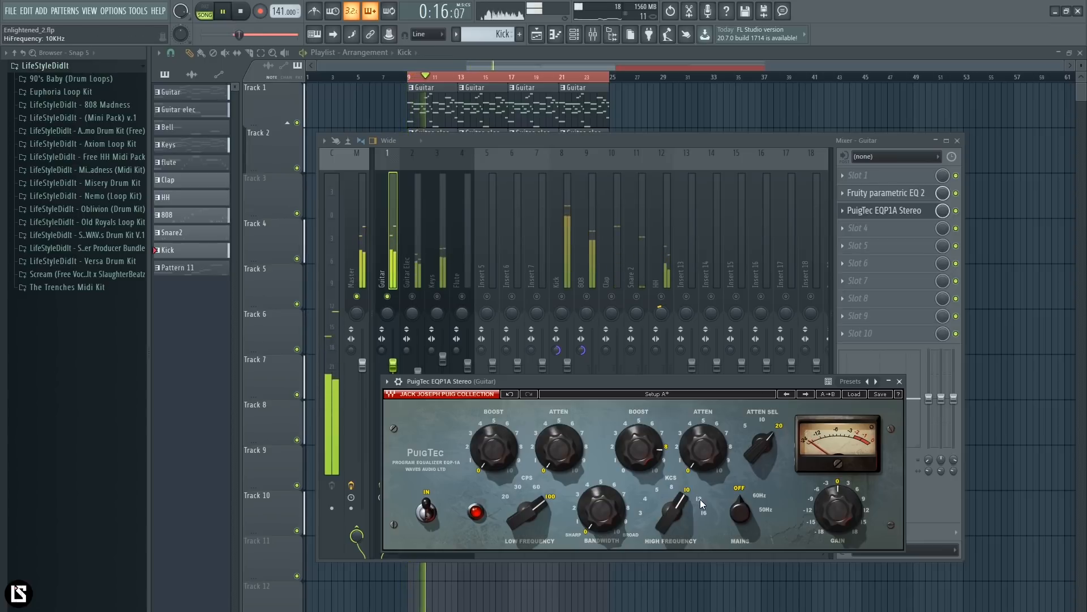
pyautogui.click(700, 503)
pyautogui.click(661, 490)
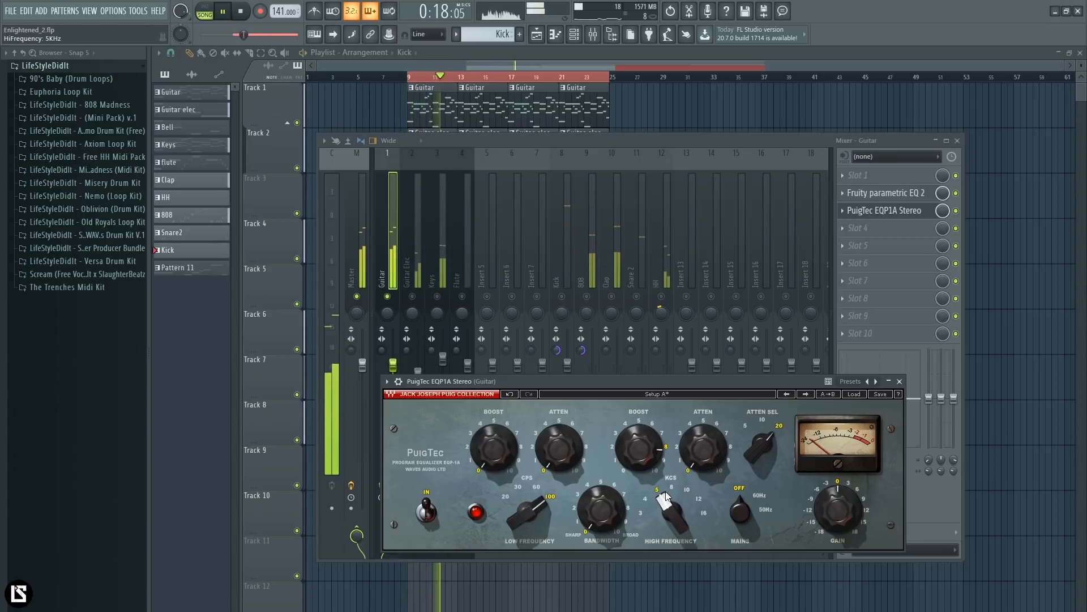
pyautogui.click(673, 488)
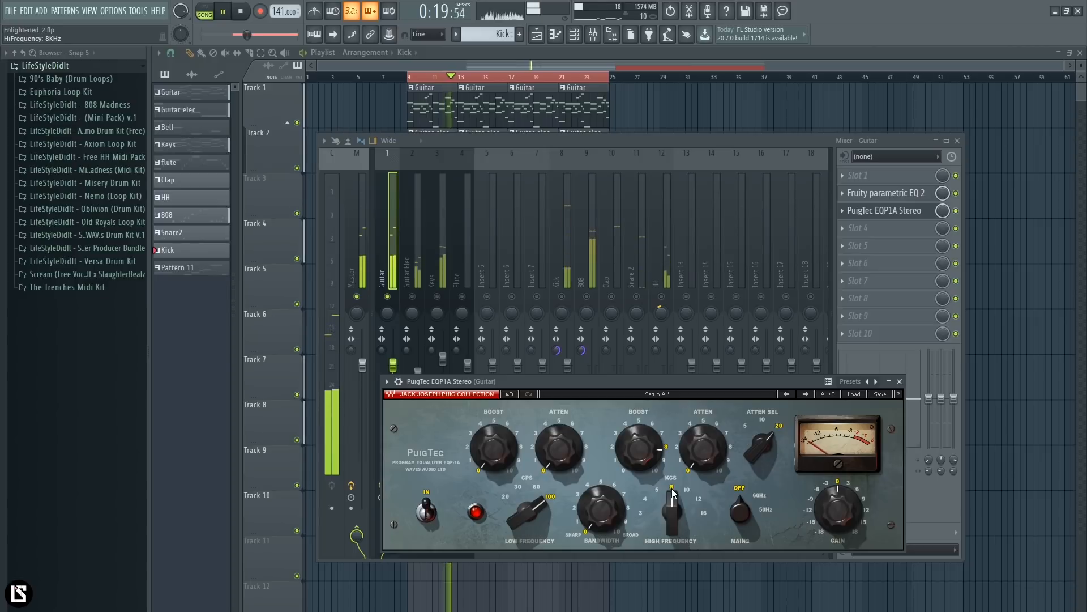
# Unmute the Guitar Elec, Keys and Flute mixer tracks to hear the PuigTec-boosted Guitar together with all melodies during playback
pyautogui.click(412, 296)
pyautogui.click(437, 297)
pyautogui.click(462, 296)
pyautogui.click(884, 210)
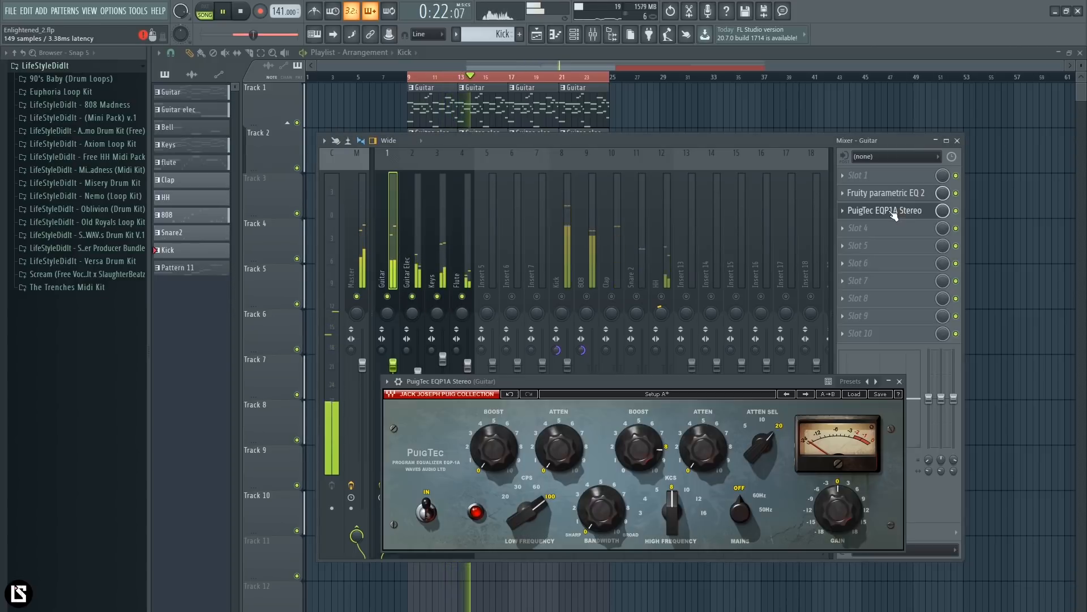
# Set the Guitar's PuigTec to a 5 kHz high frequency, a high boost of about 5.0 and a gain of about -1.6 dB
pyautogui.click(662, 487)
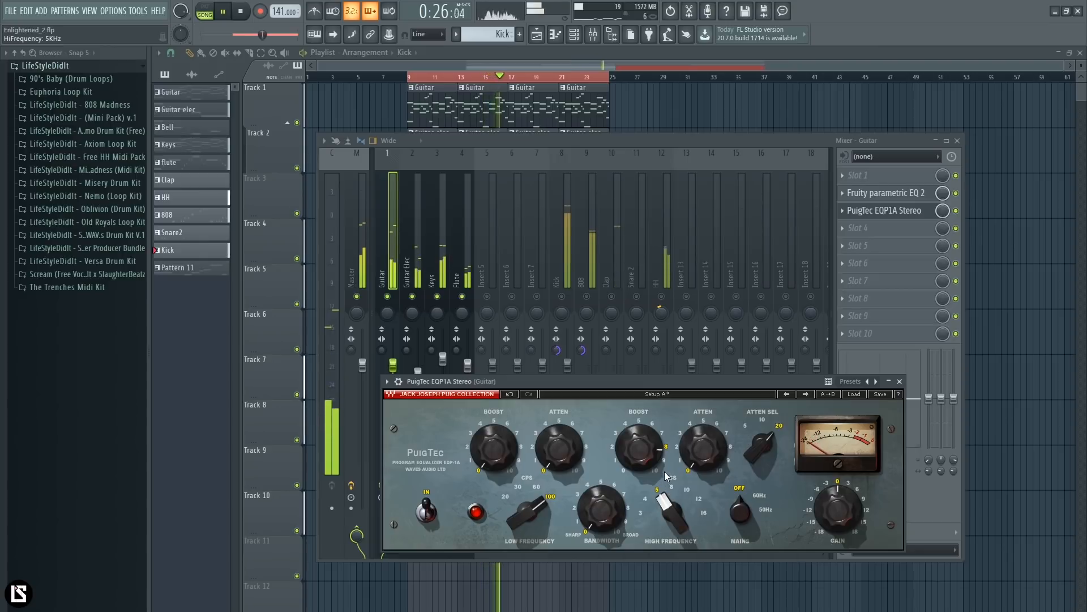
pyautogui.moveTo(639, 449)
pyautogui.mouseDown()
pyautogui.moveTo(639, 498)
pyautogui.moveTo(639, 468)
pyautogui.mouseUp()
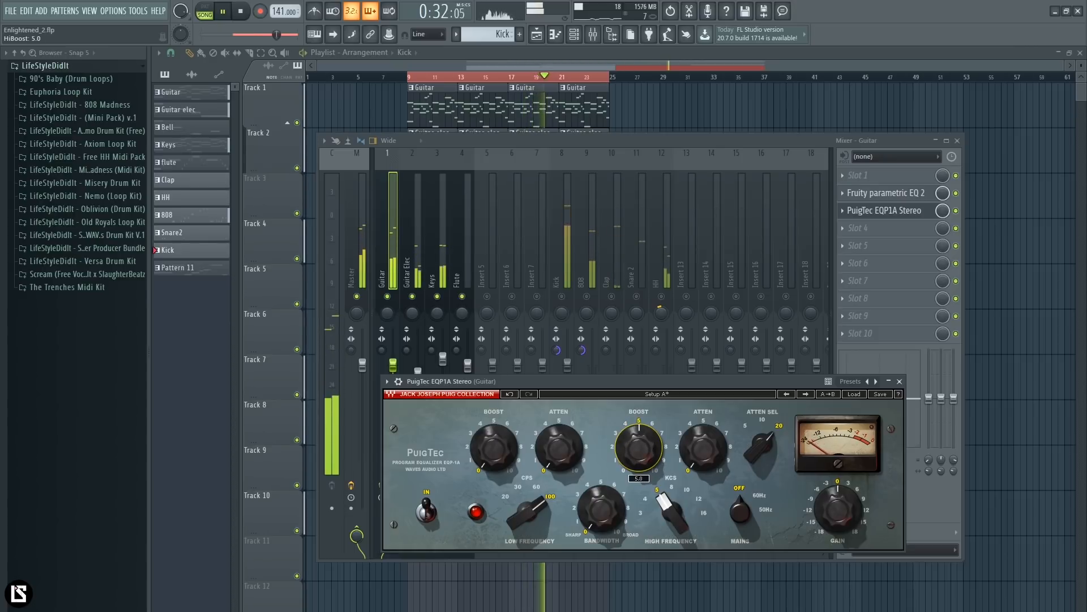
pyautogui.moveTo(837, 508); pyautogui.dragTo(838, 521)
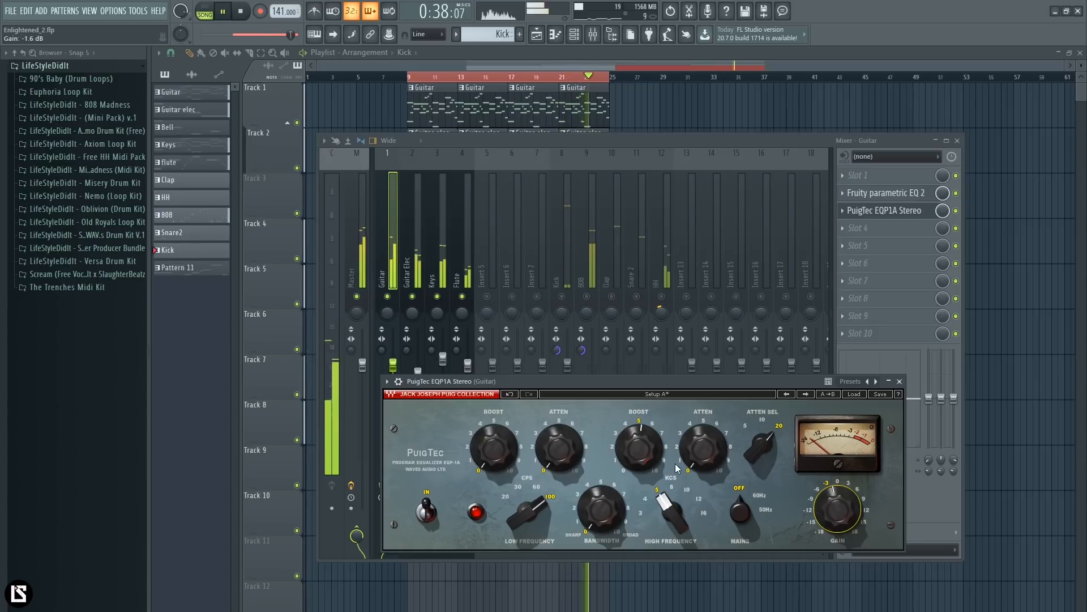
pyautogui.moveTo(838, 508); pyautogui.dragTo(838, 512)
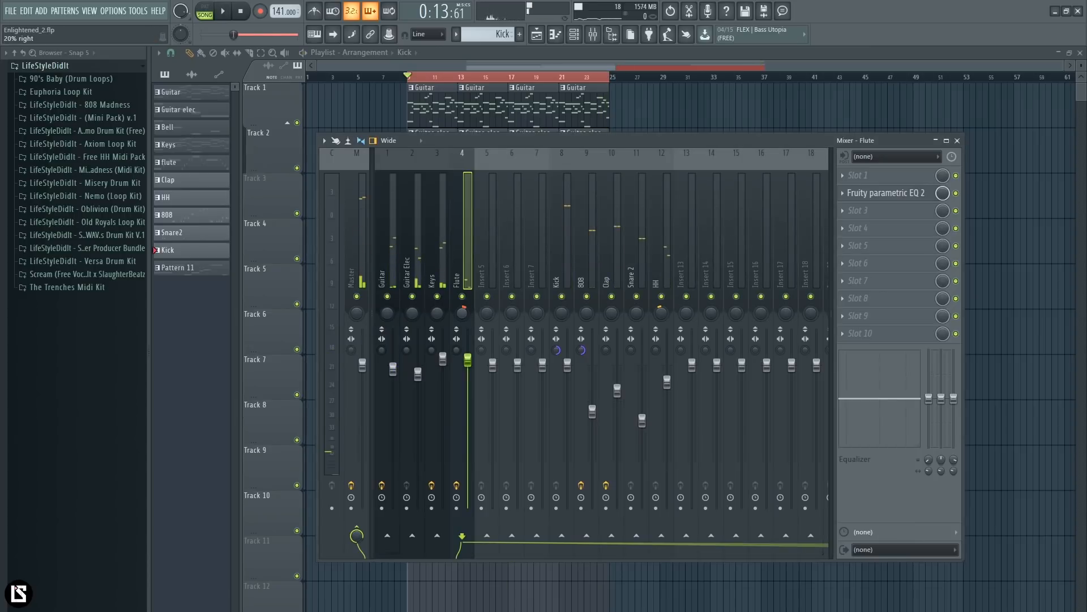
# Pan the Guitar Elec mixer track slightly left and play the full beat to hear it
pyautogui.click(420, 277)
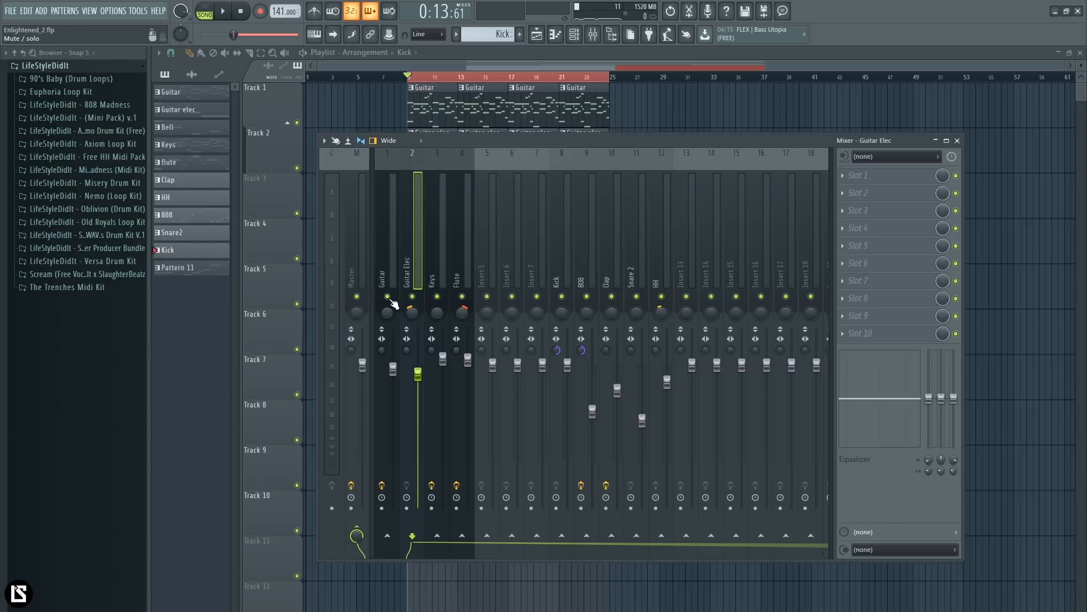
pyautogui.press('space')
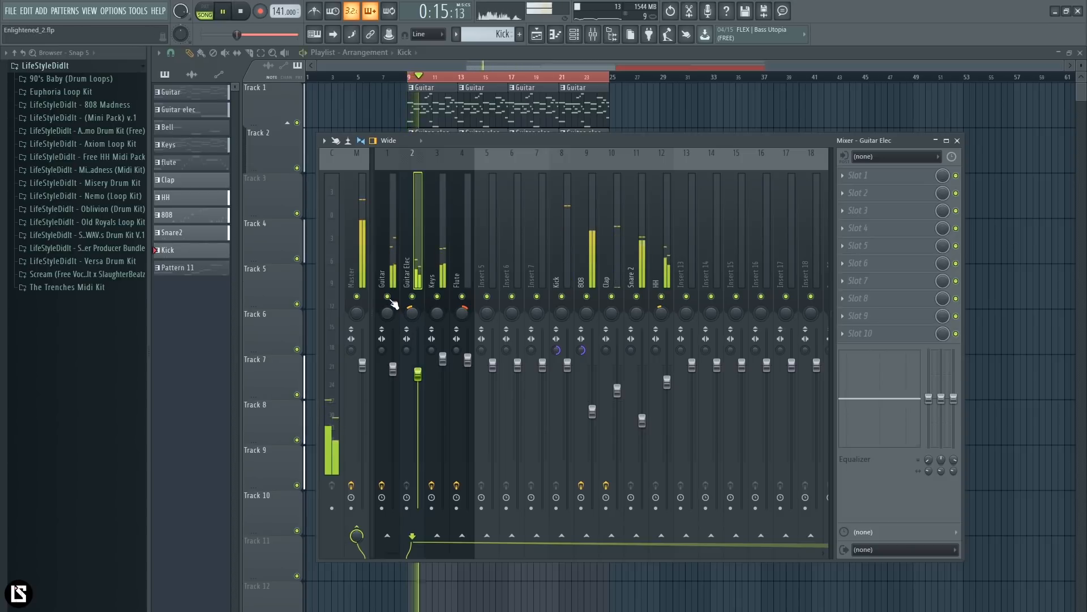